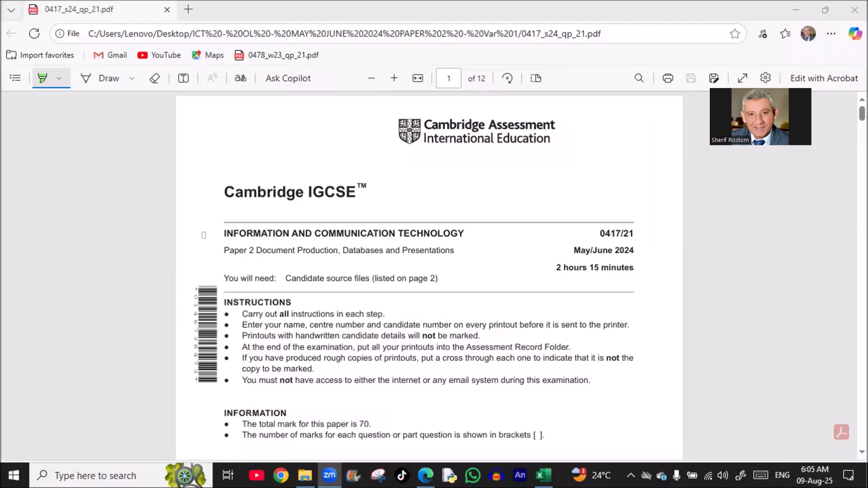
- Highlight the subject title, the May/June 2024 session and the paper variant 21 on the question paper's cover page
left_click(225, 231)
left_click_drag(225, 231, 507, 229)
left_click_drag(573, 250, 634, 250)
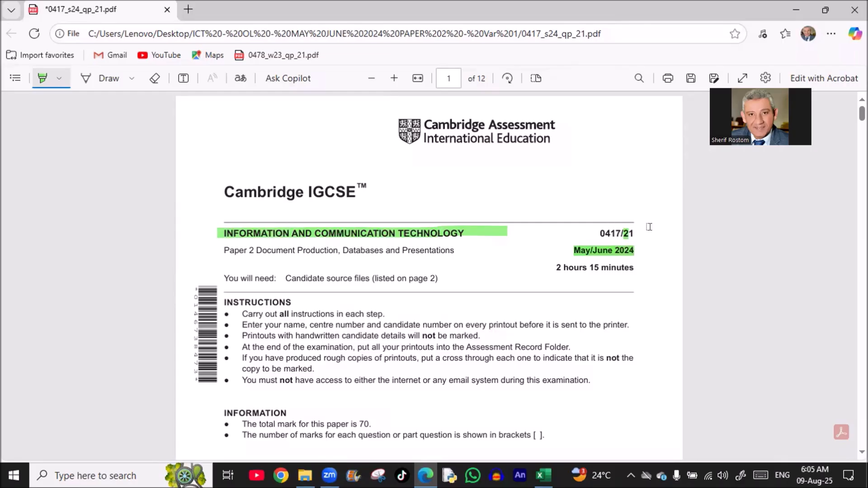
left_click_drag(624, 233, 633, 233)
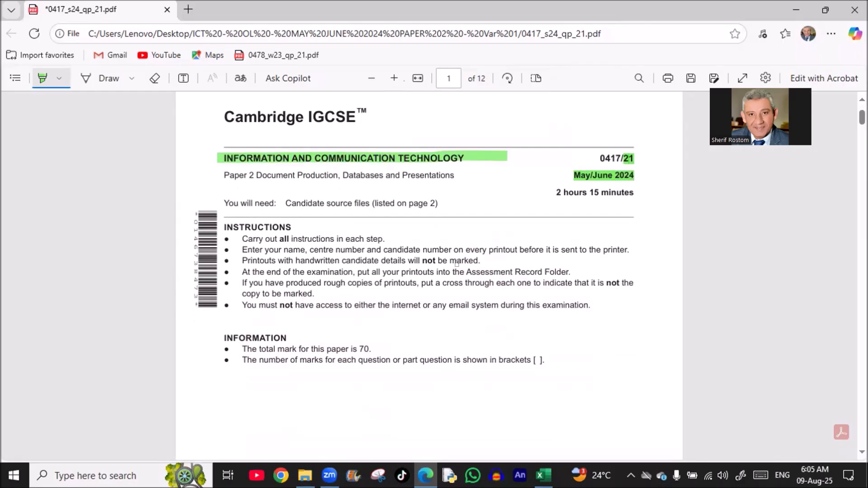
- Highlight the sentence introducing the supplied source files and the whole list of file names on page 2
scroll(457, 263, "down", 5)
scroll(456, 264, "down", 5)
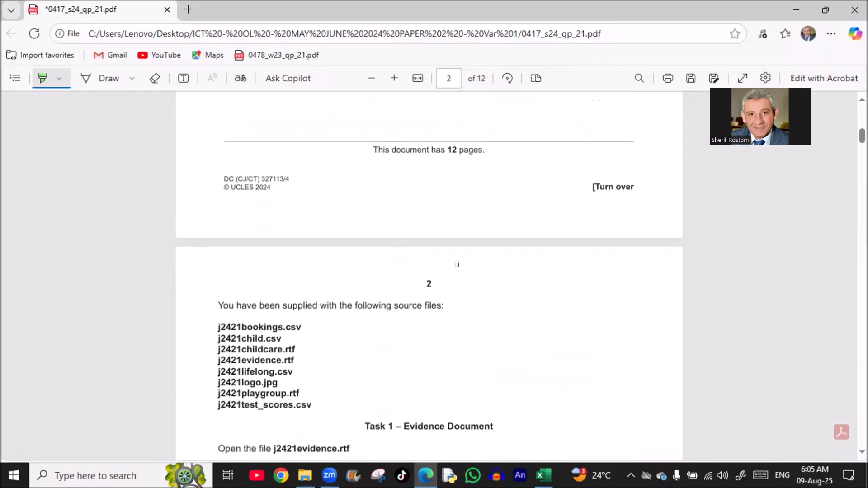
scroll(457, 263, "down", 1)
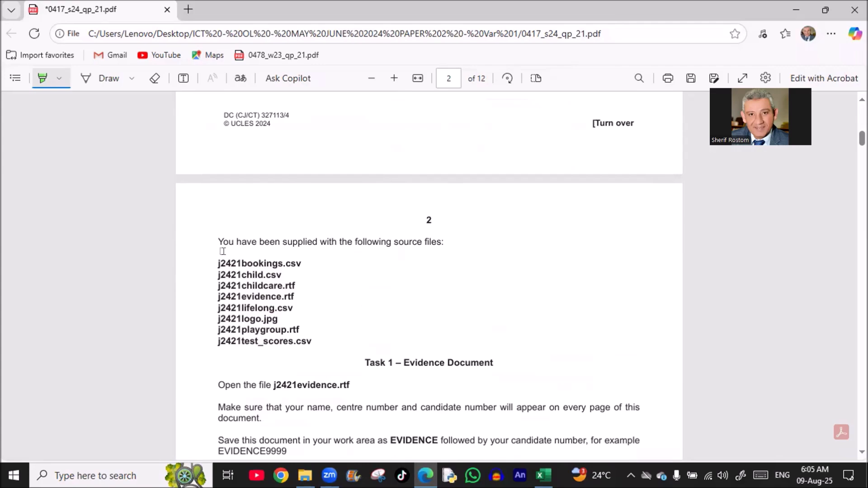
left_click_drag(214, 235, 448, 241)
scroll(209, 253, "down", 3)
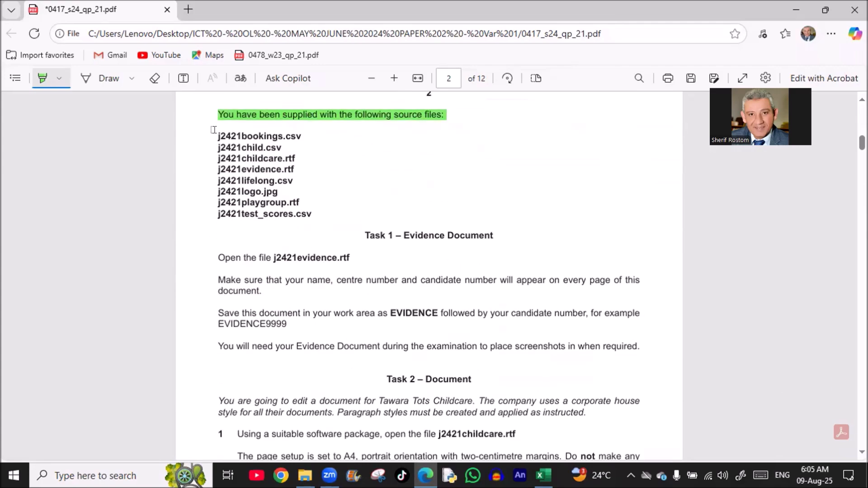
left_click_drag(213, 133, 310, 205)
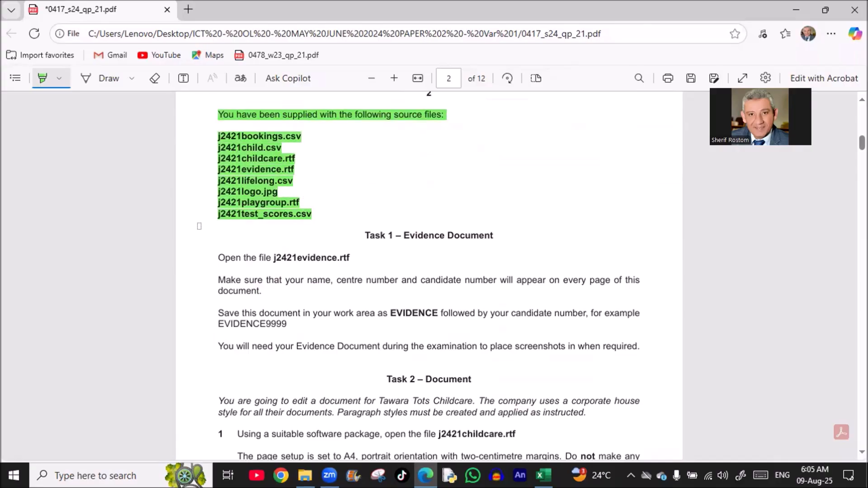
- Highlight the key words in Task 1: j2421evidence.rtf, the name, centre number and candidate number requirements, and the EVIDENCE file name
scroll(199, 226, "down", 2)
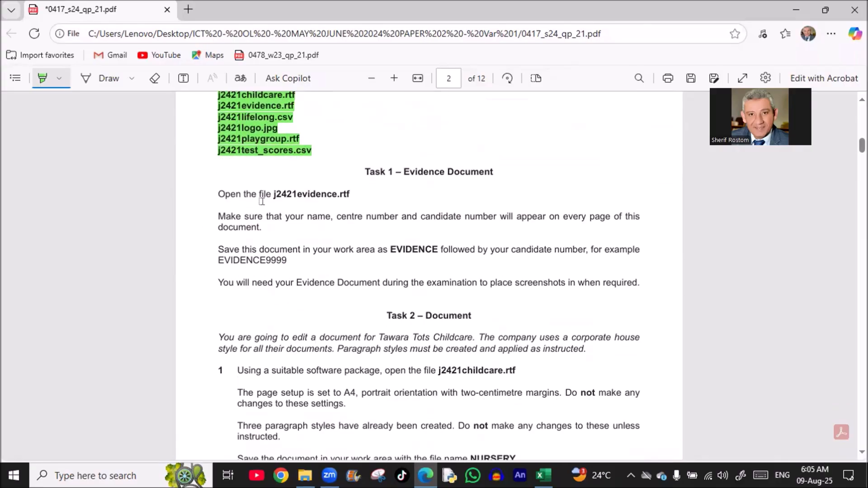
left_click_drag(273, 194, 345, 190)
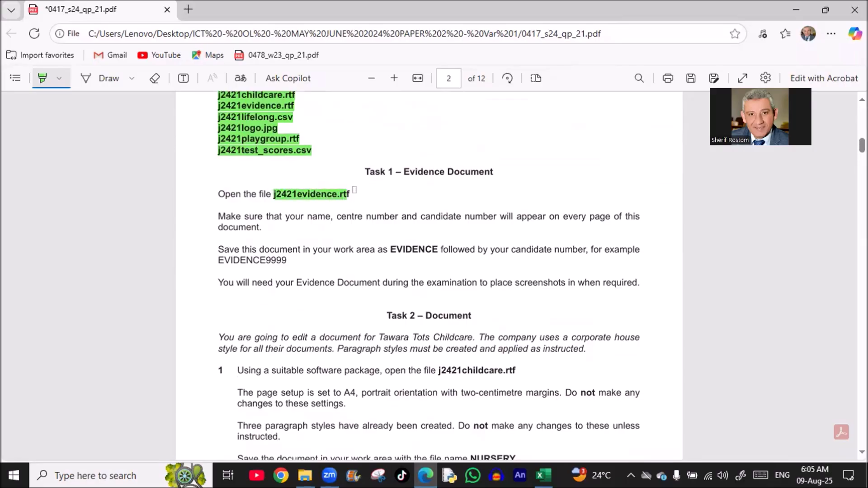
left_click_drag(312, 215, 376, 212)
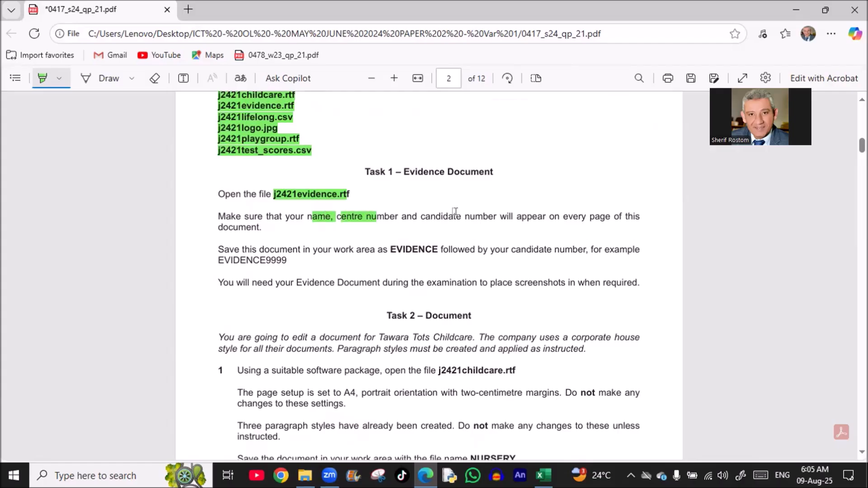
left_click_drag(454, 212, 499, 212)
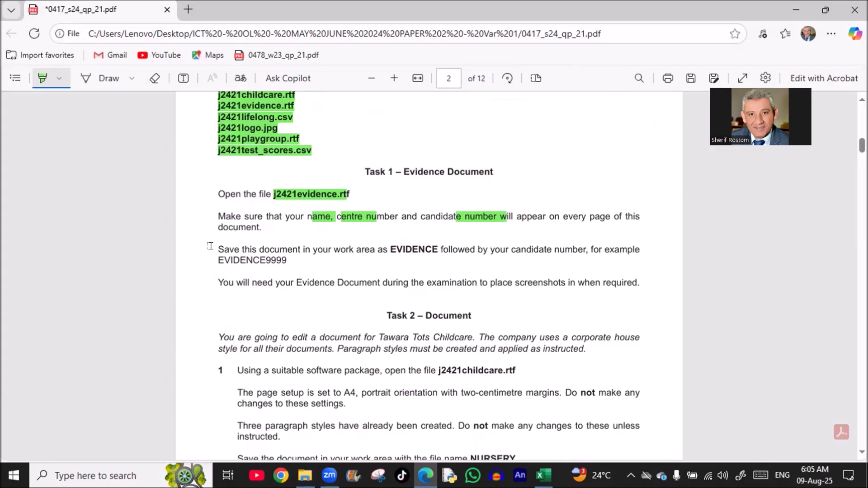
left_click_drag(390, 249, 452, 249)
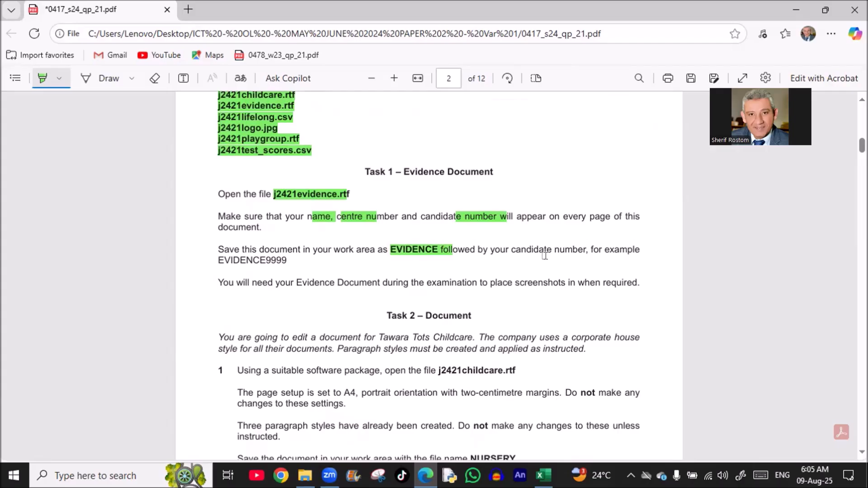
left_click_drag(515, 249, 586, 250)
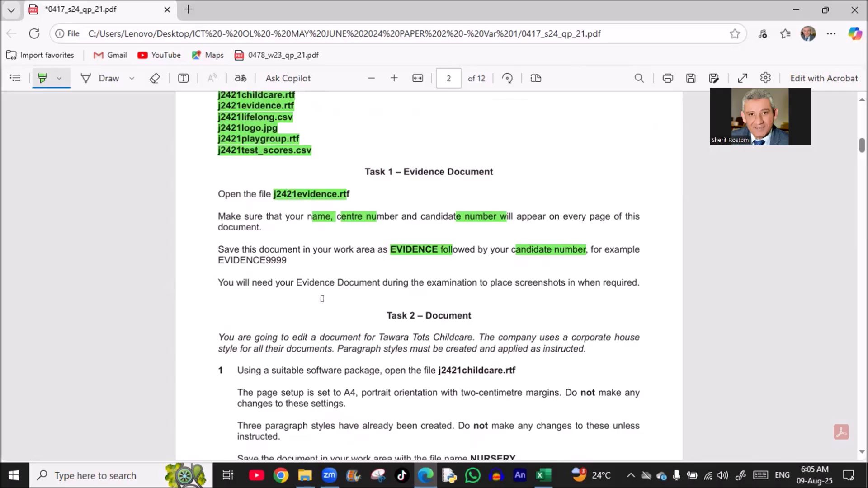
- Open j2421evidence.rtf from the exam folder in Word, maximise its window and enable editing
left_click(305, 475)
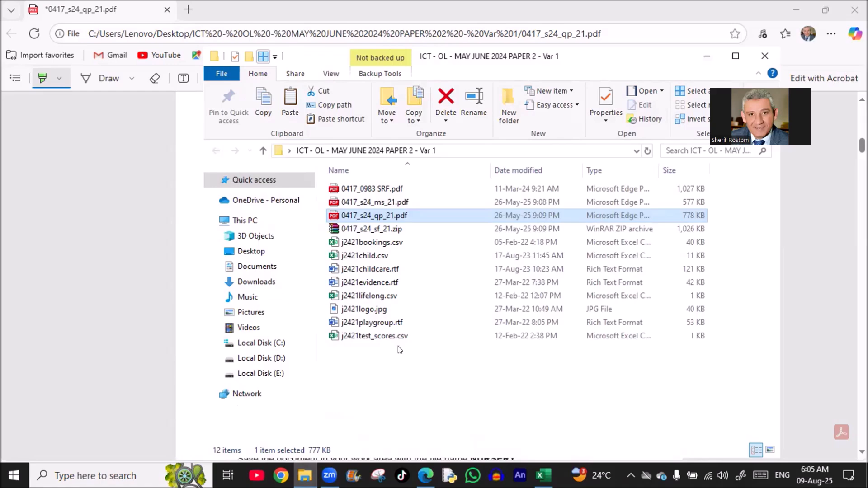
left_click(372, 283)
double_click(371, 283)
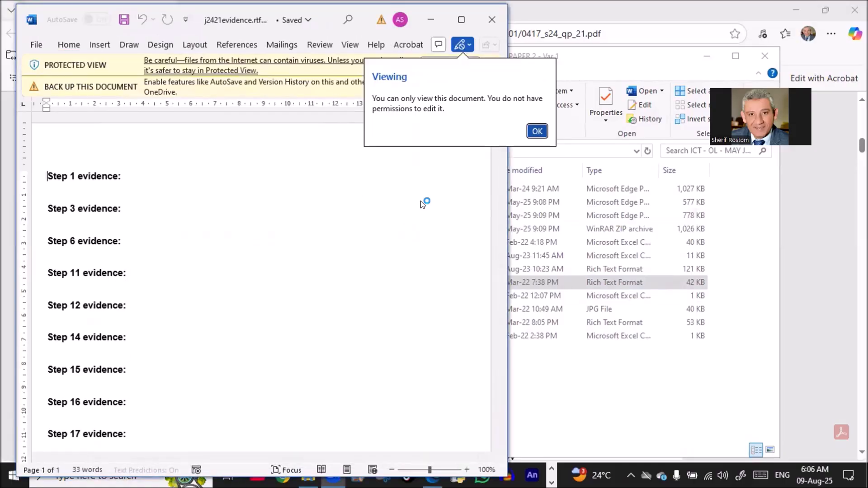
left_click(536, 131)
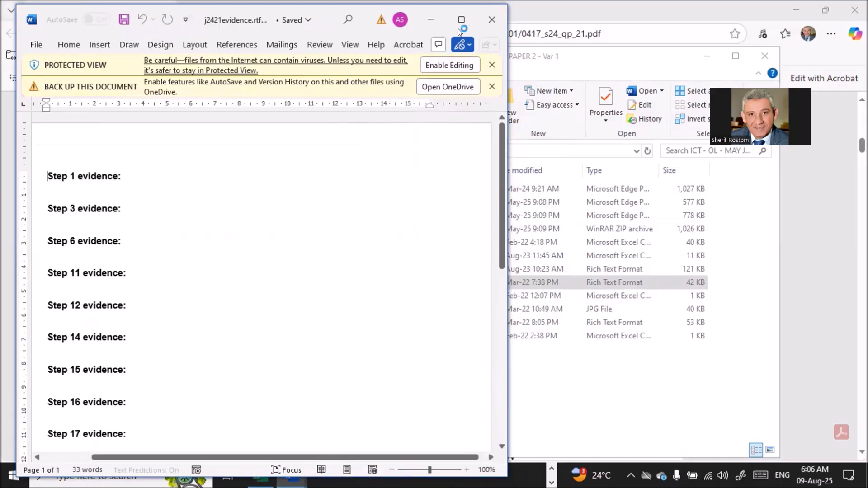
left_click(470, 20)
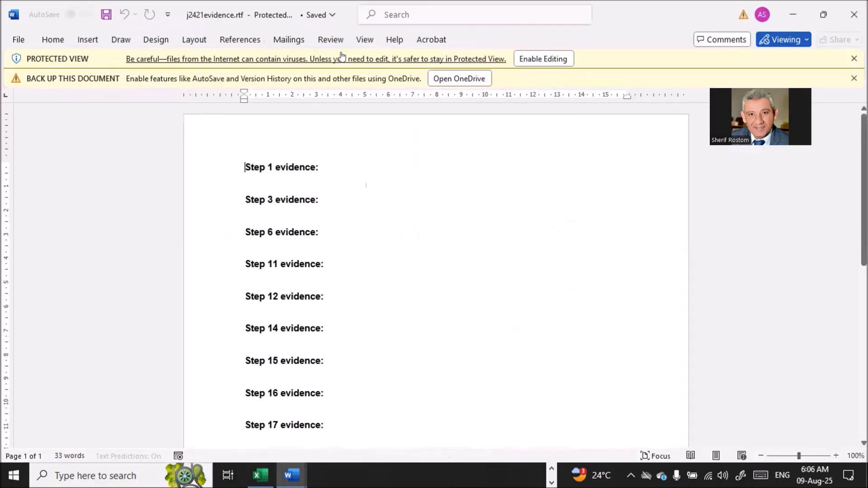
left_click(17, 40)
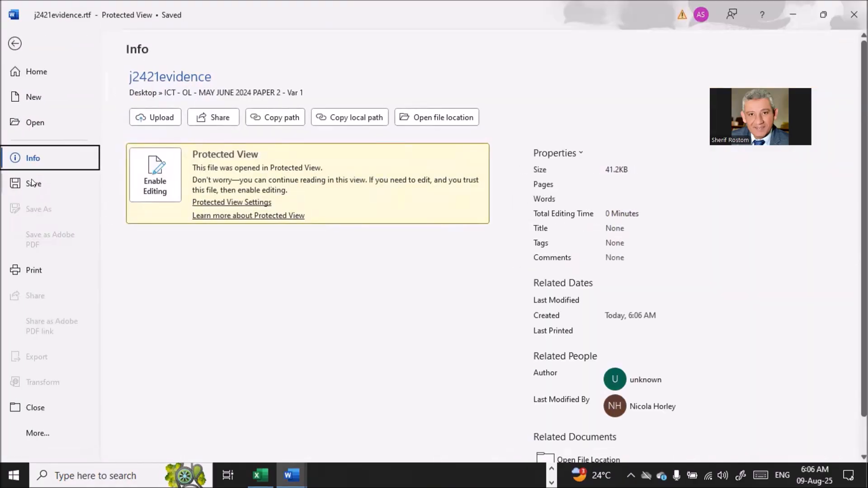
left_click(18, 44)
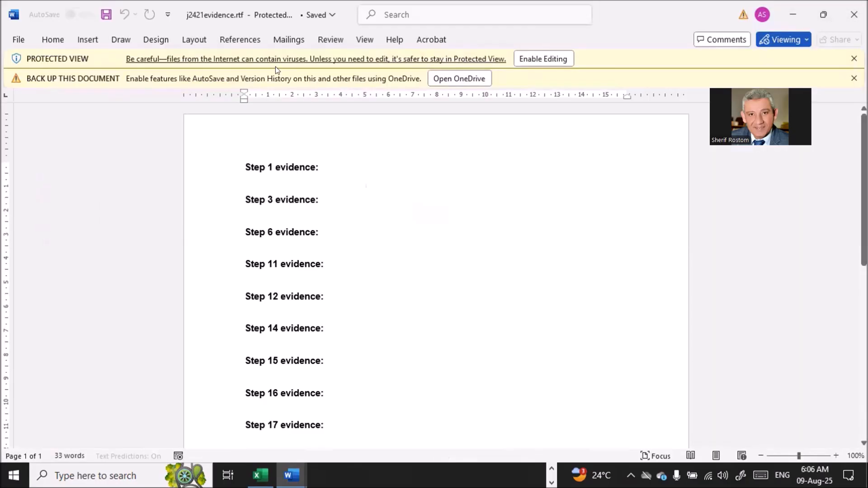
left_click(531, 61)
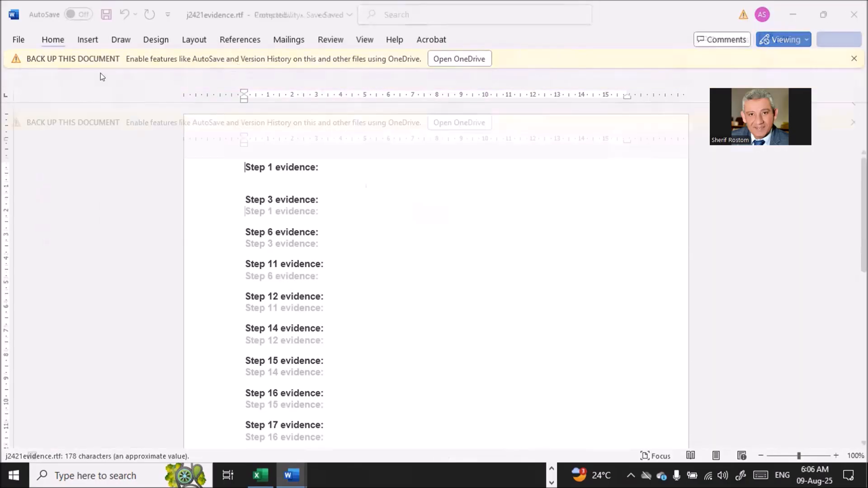
- Save a copy of the evidence document in the exam folder as Evidence777 in Word Document (*.docx) format
left_click(19, 39)
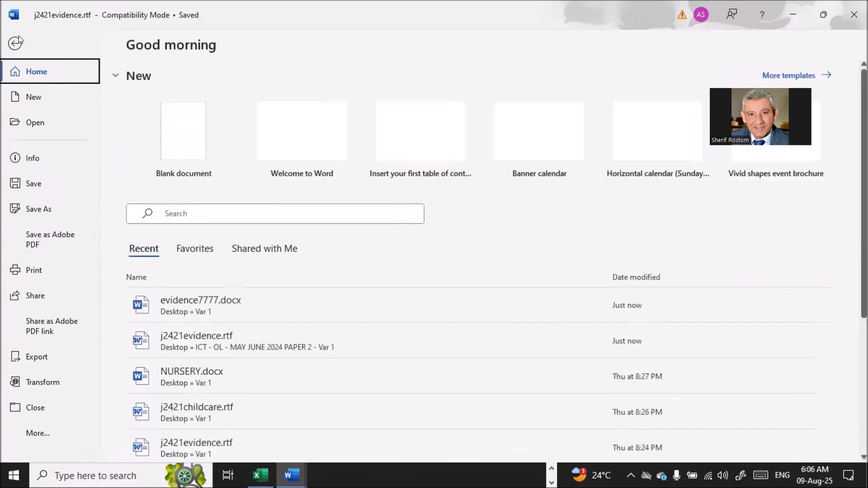
left_click(29, 208)
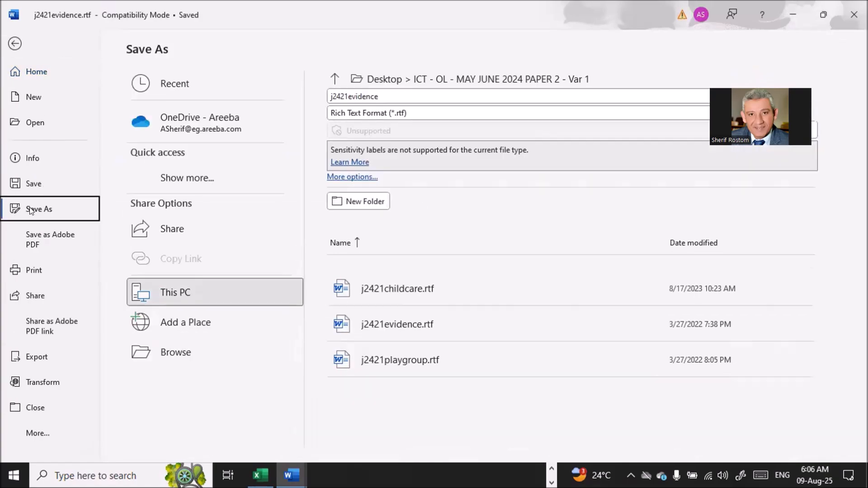
left_click(183, 353)
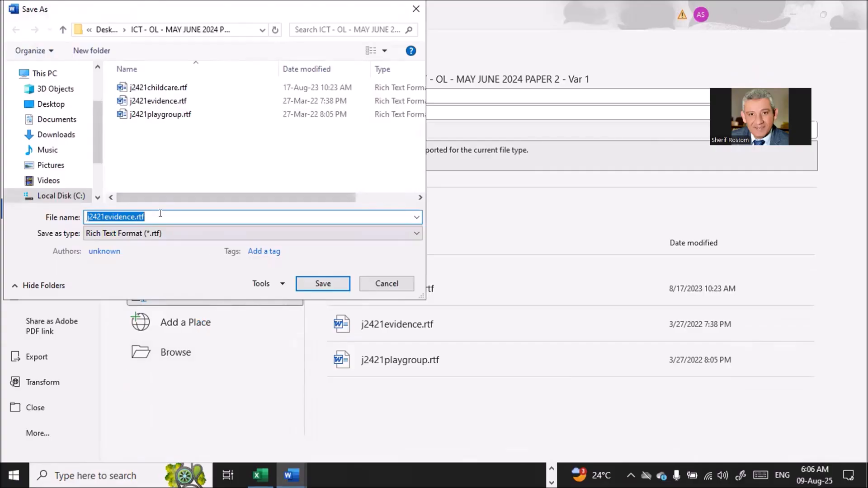
type("E")
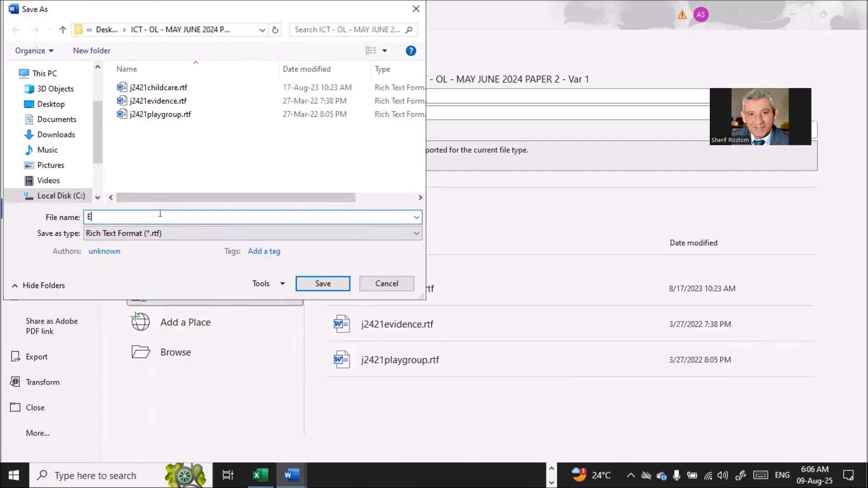
type("vidence777")
left_click(173, 227)
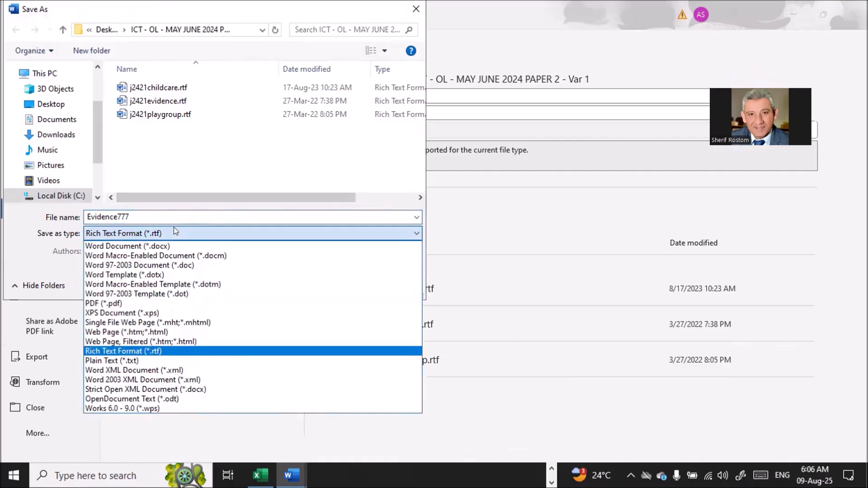
left_click(141, 246)
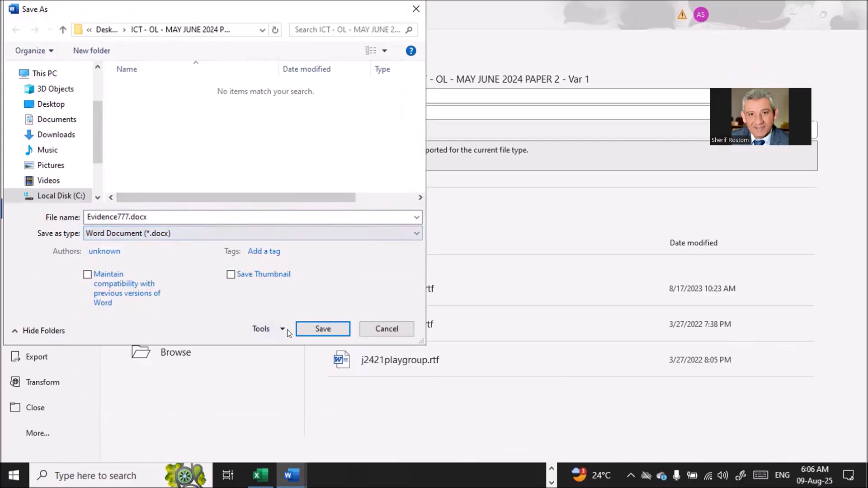
left_click(305, 329)
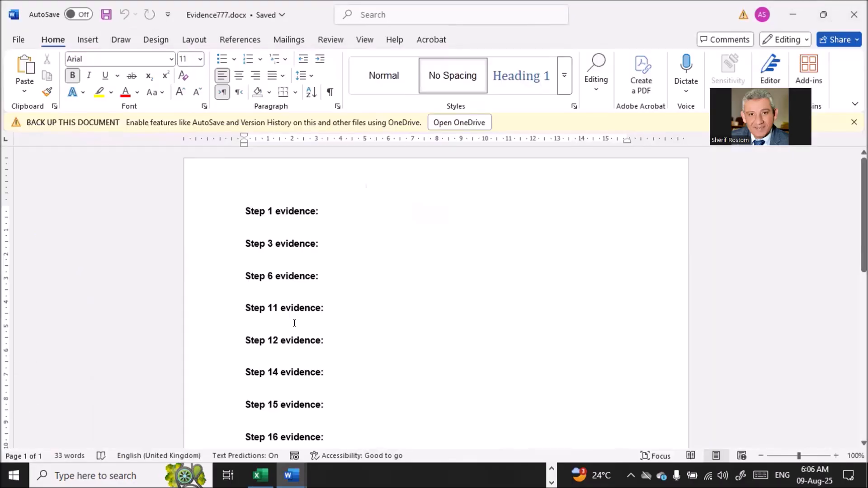
- Switch to the question paper in Edge and go to step 1 of Task 2 – Document
key("alt+Tab")
key("Tab")
key("Tab")
key("Tab")
key("Tab")
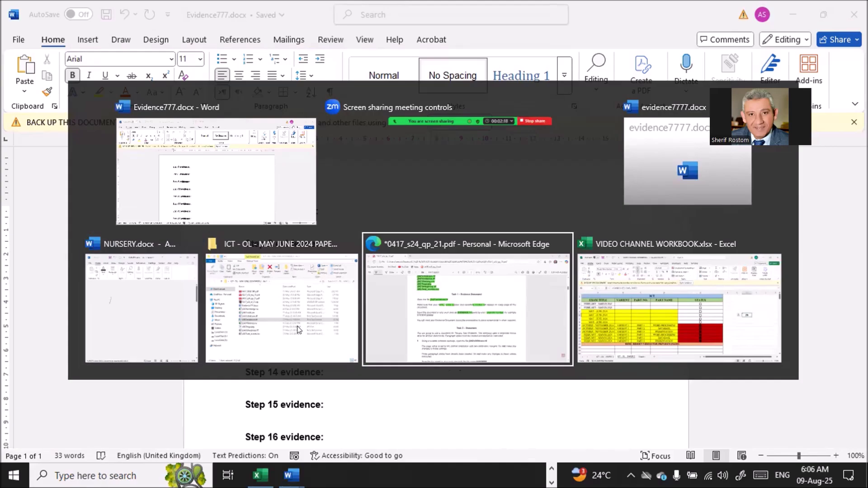
scroll(136, 271, "down", 4)
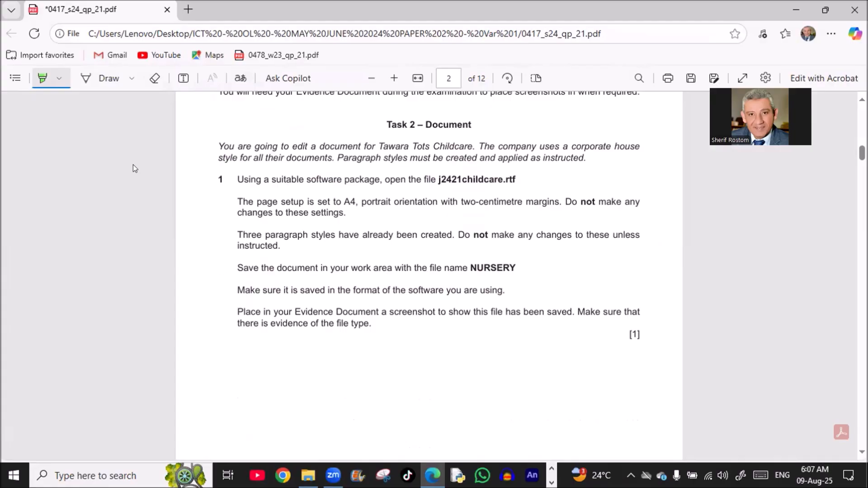
key("alt+d")
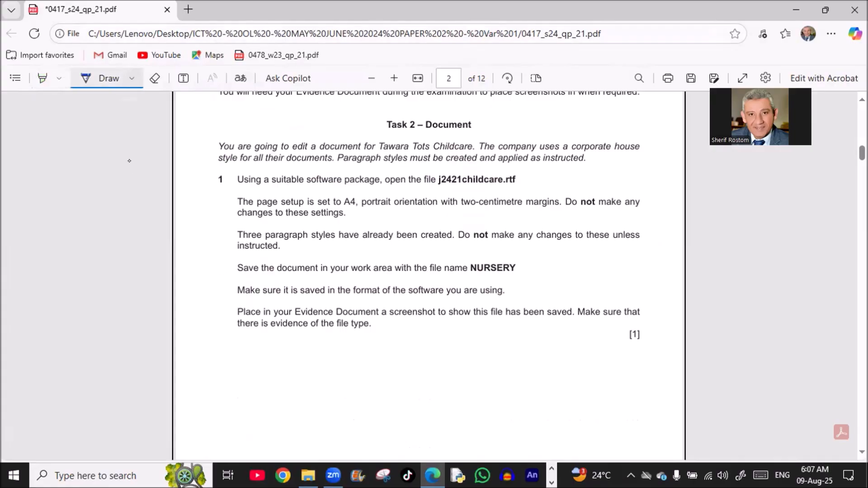
left_click_drag(386, 152, 458, 145)
key("alt+n")
key("ctrl+z")
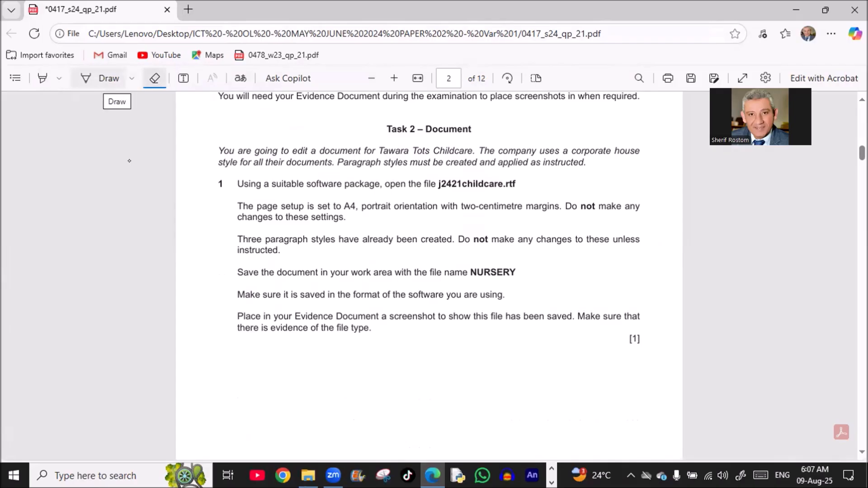
- Underline "instructed", j2421childcare.rtf, A4, portrait orientation and two-centimetre margins in Task 2 with the Draw pen
left_click(105, 77)
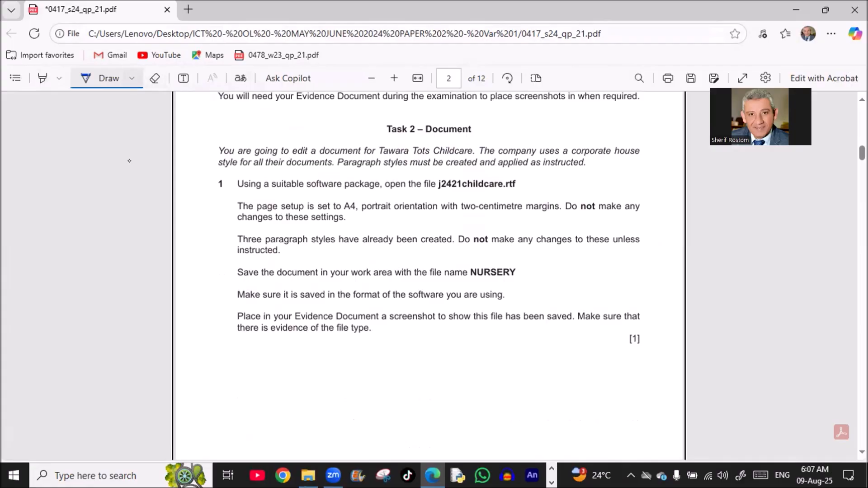
left_click_drag(539, 168, 566, 168)
left_click_drag(439, 192, 514, 192)
left_click_drag(347, 211, 406, 213)
left_click_drag(472, 212, 546, 212)
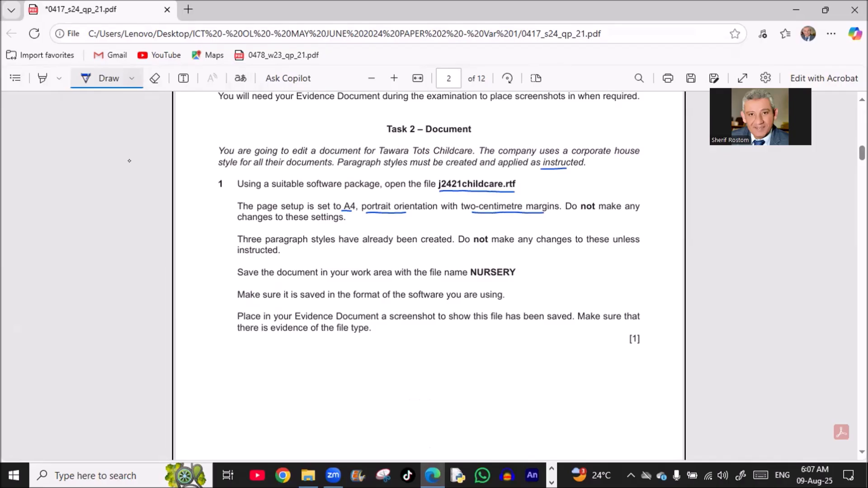
- Draw boxes around both "Do not" warnings, the word "instructed" and the file name NURSERY in step 1
mouse_move(599, 202)
left_mouse_down()
mouse_move(567, 193)
mouse_move(603, 195)
left_mouse_up()
mouse_move(486, 246)
left_mouse_down()
mouse_move(457, 232)
mouse_move(488, 236)
left_mouse_up()
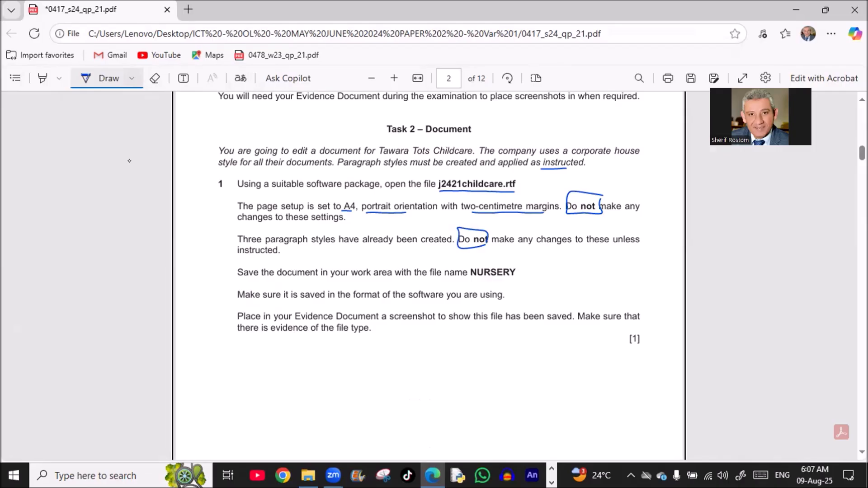
mouse_move(281, 258)
left_mouse_down()
mouse_move(246, 240)
mouse_move(280, 251)
left_mouse_up()
mouse_move(514, 281)
left_mouse_down()
mouse_move(467, 278)
mouse_move(517, 261)
mouse_move(521, 276)
left_mouse_up()
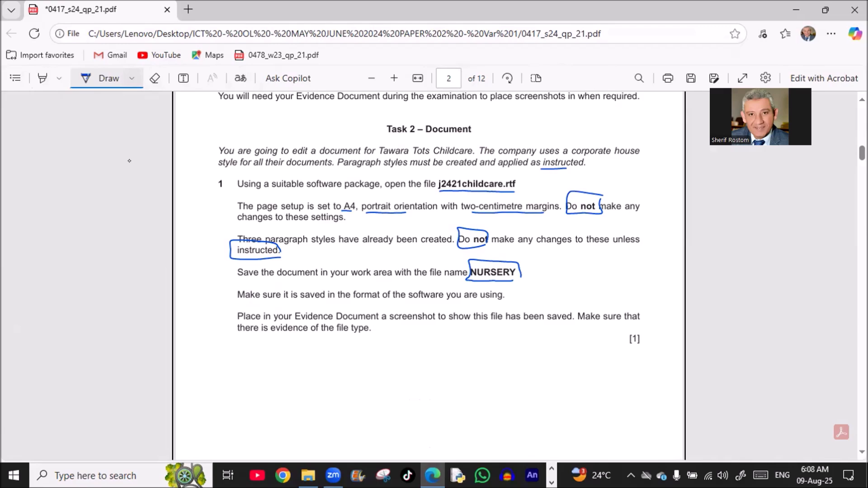
- Underline "format", "screenshot" and "file type" in the saving and evidence instructions of step 1
left_click_drag(348, 301, 381, 298)
left_click_drag(387, 322, 427, 322)
left_click_drag(336, 336, 359, 335)
- Draw an arrow to NURSERY and handwrite the note "word document" beside it
mouse_move(512, 277)
left_mouse_down()
mouse_move(545, 288)
mouse_move(548, 273)
left_mouse_up()
mouse_move(550, 270)
left_mouse_down()
mouse_move(574, 275)
mouse_move(591, 258)
mouse_move(592, 275)
mouse_move(647, 280)
left_mouse_up()
left_click_drag(643, 276, 645, 283)
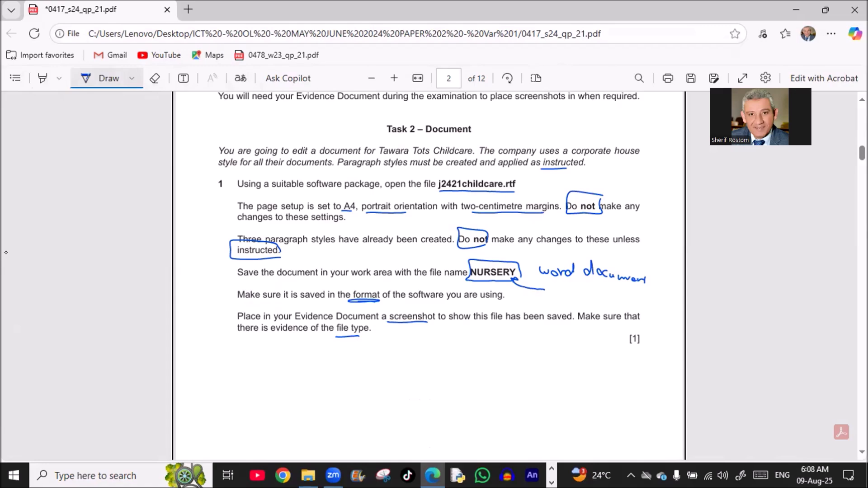
- Open j2421childcare.rtf from the exam files folder in Word and enable editing
left_click(469, 193)
left_click(308, 476)
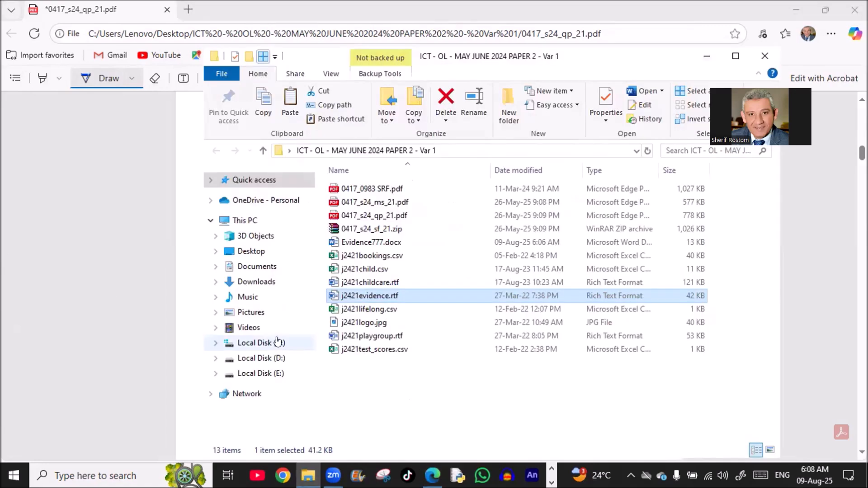
left_click(357, 283)
double_click(357, 283)
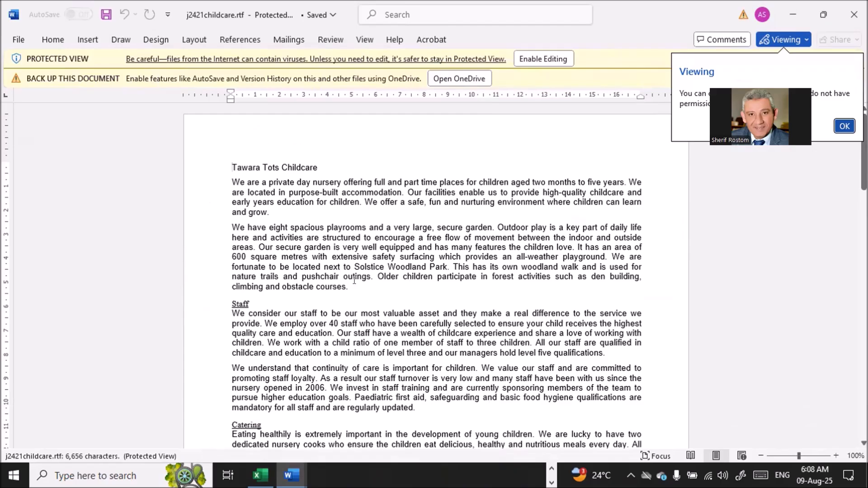
left_click(530, 59)
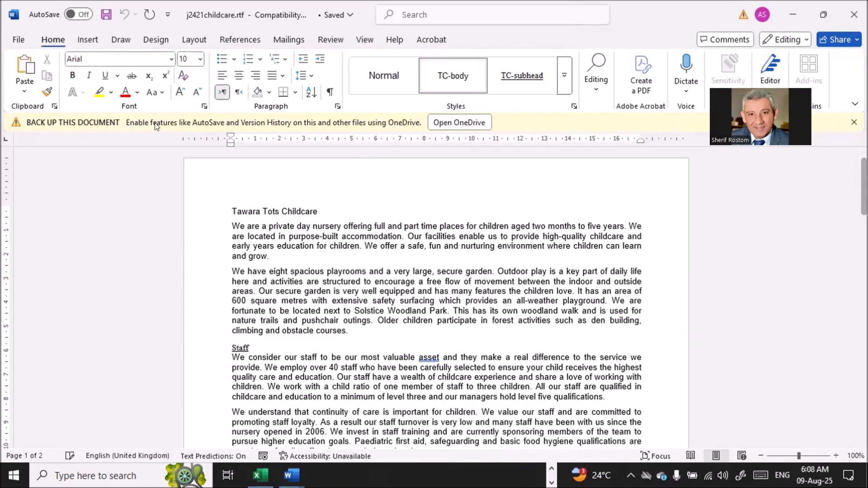
- Save the childcare document in the same folder as a Word Document (*.docx) named NURSERY
left_click(19, 42)
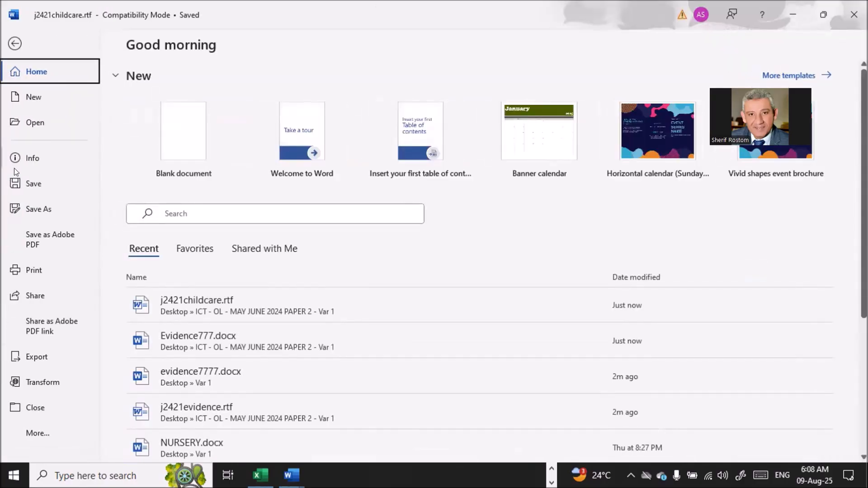
left_click(28, 209)
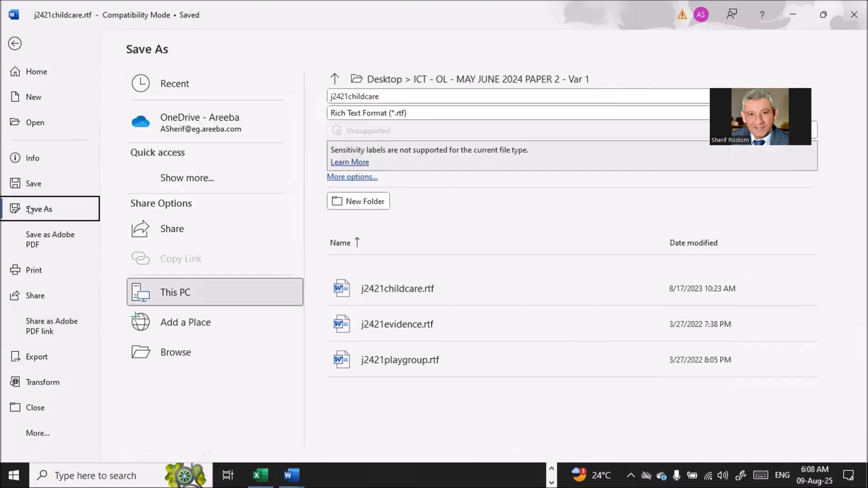
left_click(150, 361)
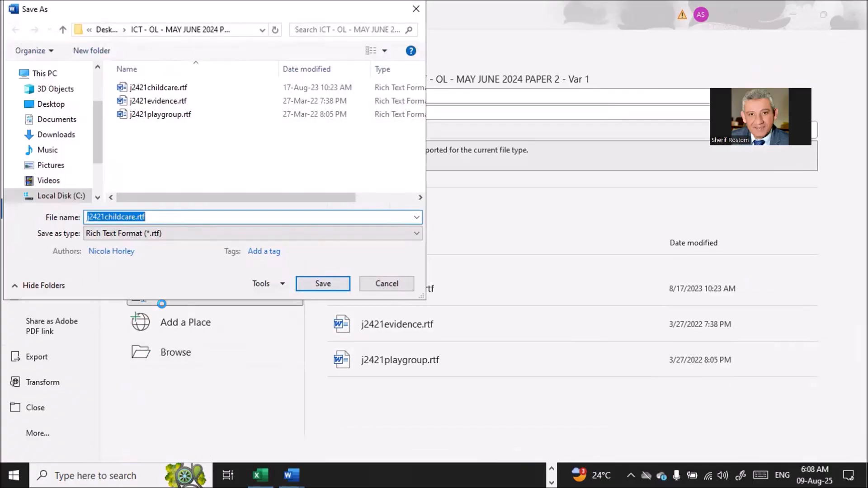
left_click(169, 233)
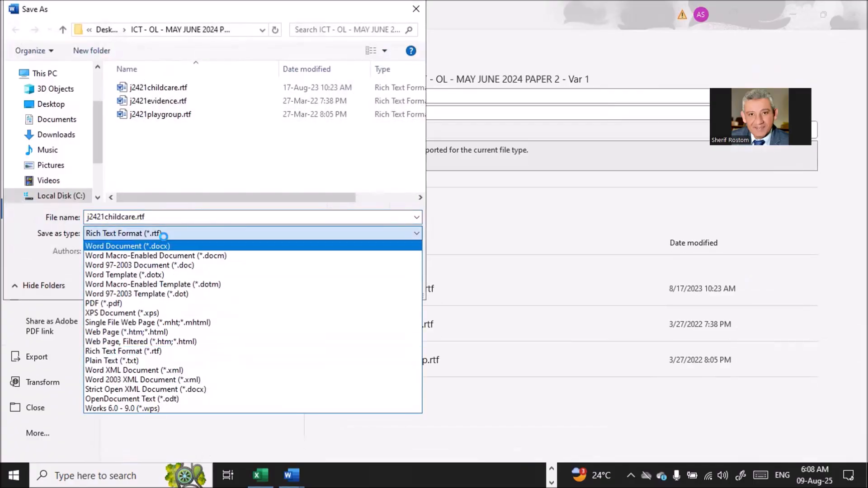
left_click(165, 243)
left_click(169, 212)
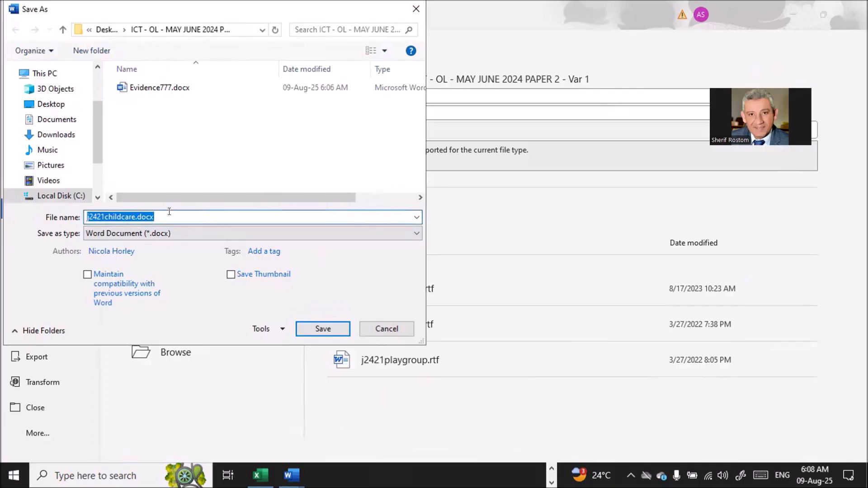
type("NURS")
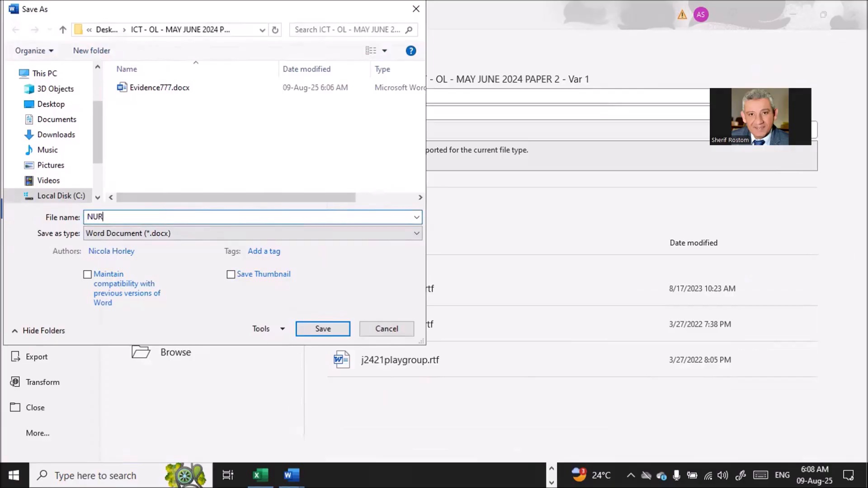
type("ERY")
left_click(314, 327)
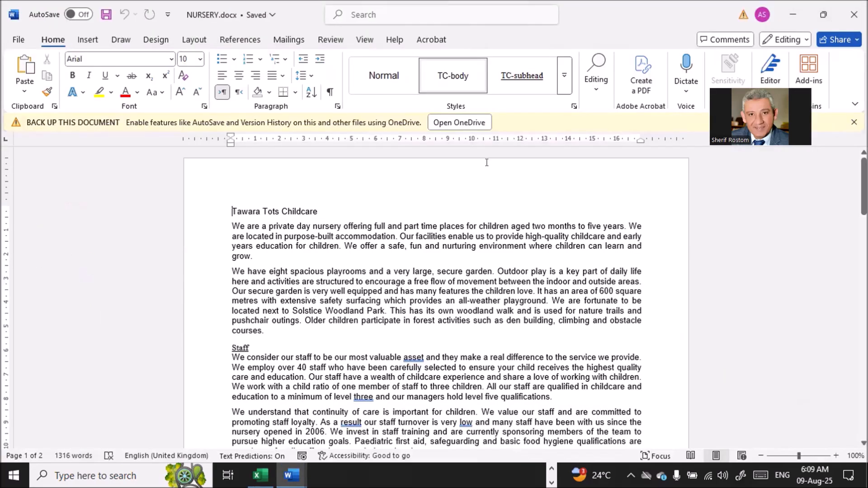
- Switch to Evidence777.docx and insert a Blank (Three Columns) header
left_click(794, 15)
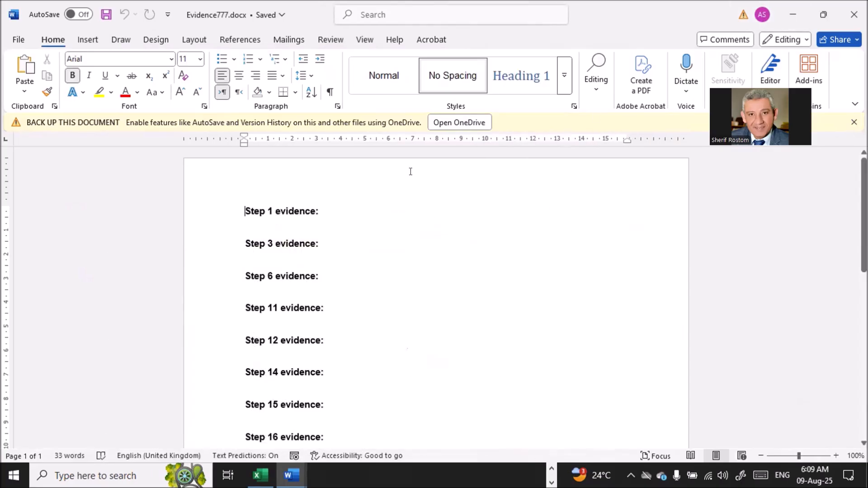
left_click(85, 41)
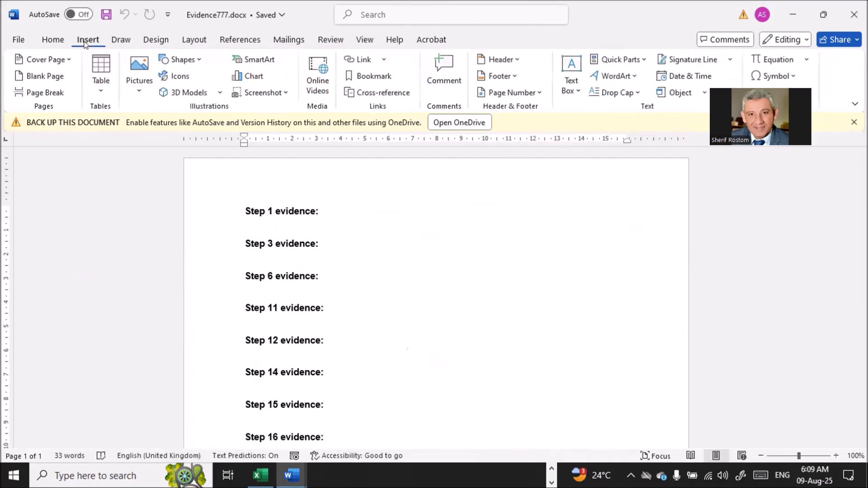
left_click(515, 59)
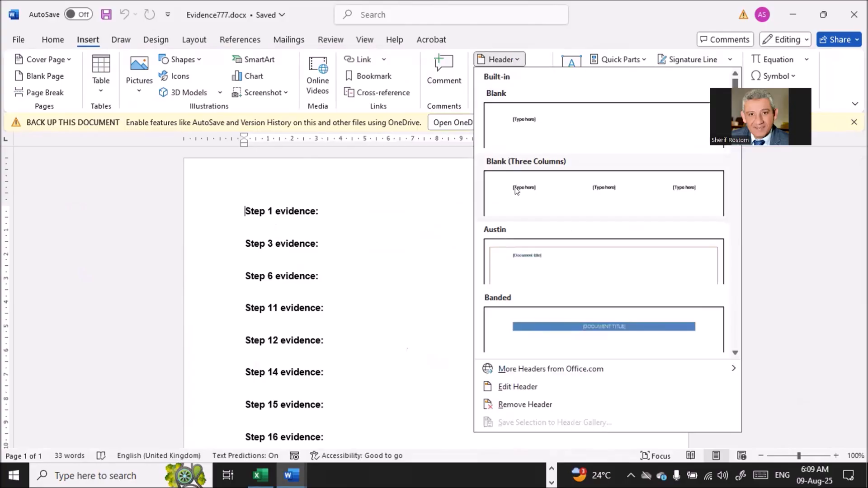
left_click(517, 192)
- Fill the three header placeholders with the candidate's name, centre number and candidate number, and close the header
left_click(269, 188)
type("SHERIF")
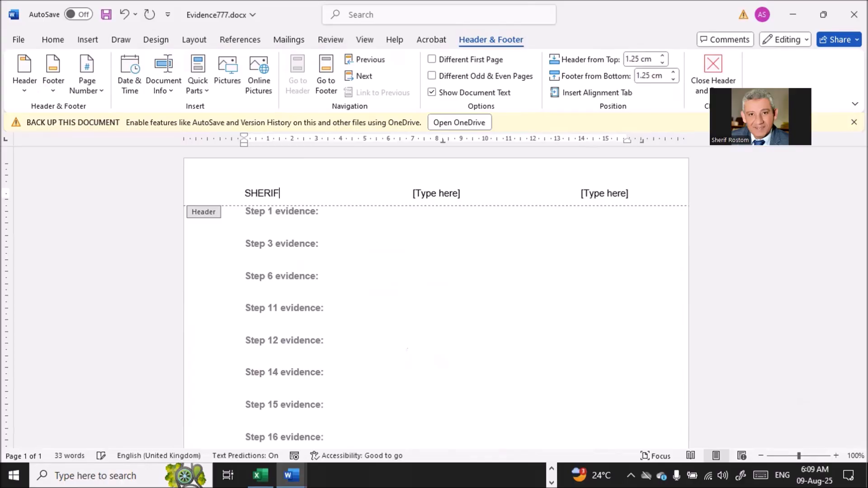
left_click(437, 190)
type("7777")
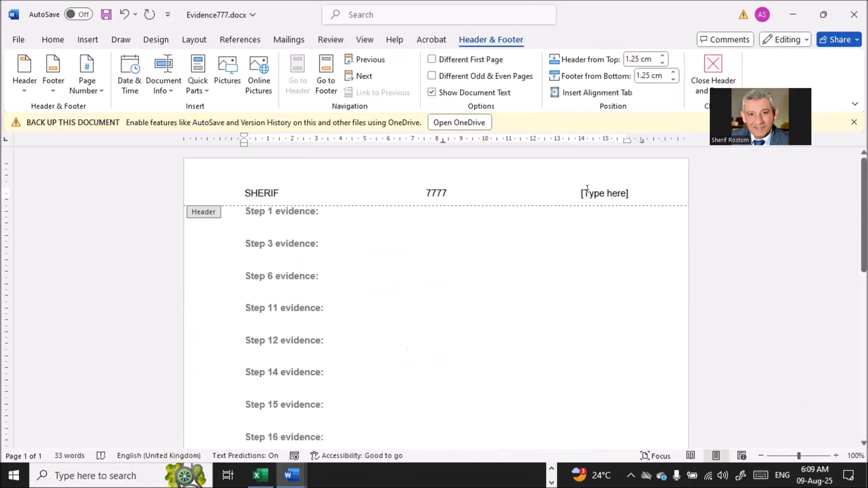
left_click(583, 189)
type("4444")
left_click(703, 64)
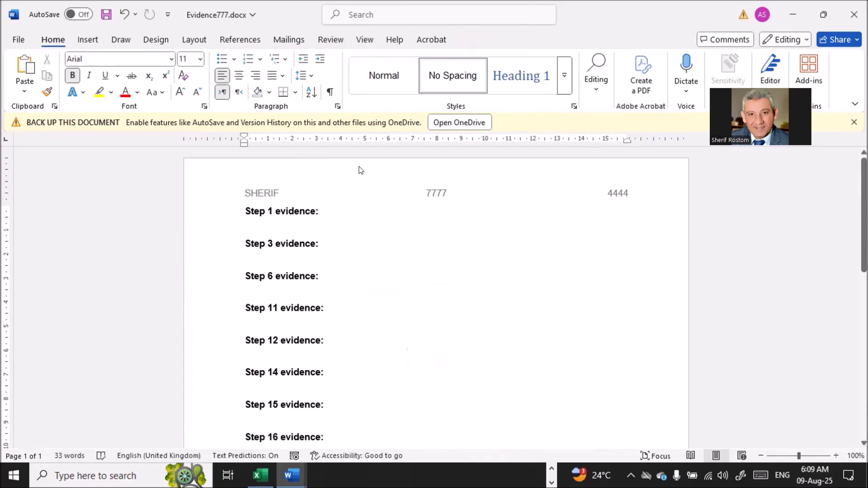
- Return to the question paper in the browser and underline NURSERY and "aligned header" in step 2 with the Draw pen
key("alt+Tab")
key("alt+Tab")
key("alt+Tab")
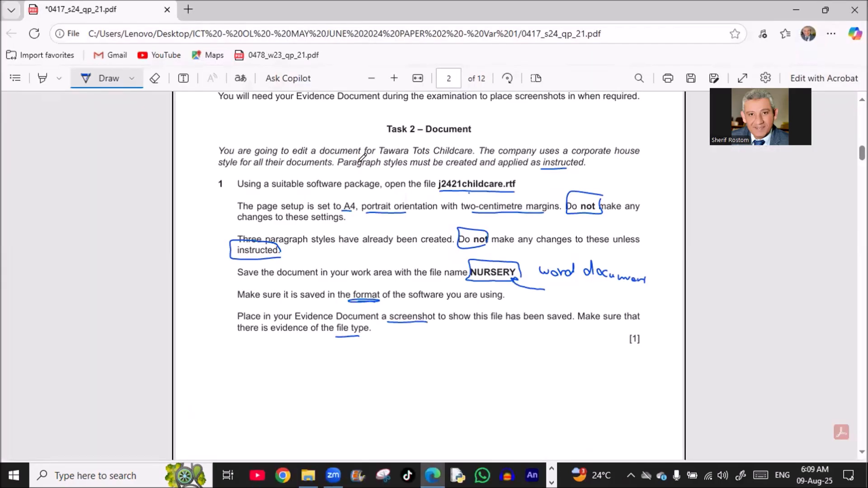
scroll(190, 202, "down", 5)
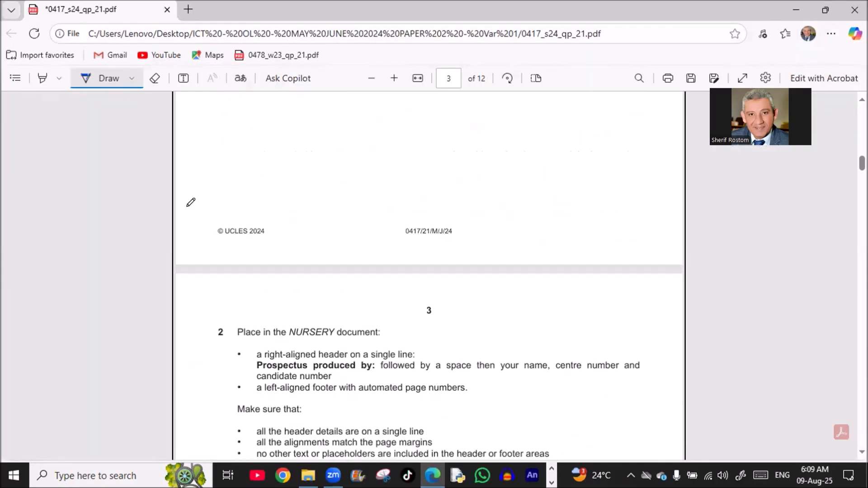
scroll(191, 202, "down", 3)
scroll(144, 204, "down", 1)
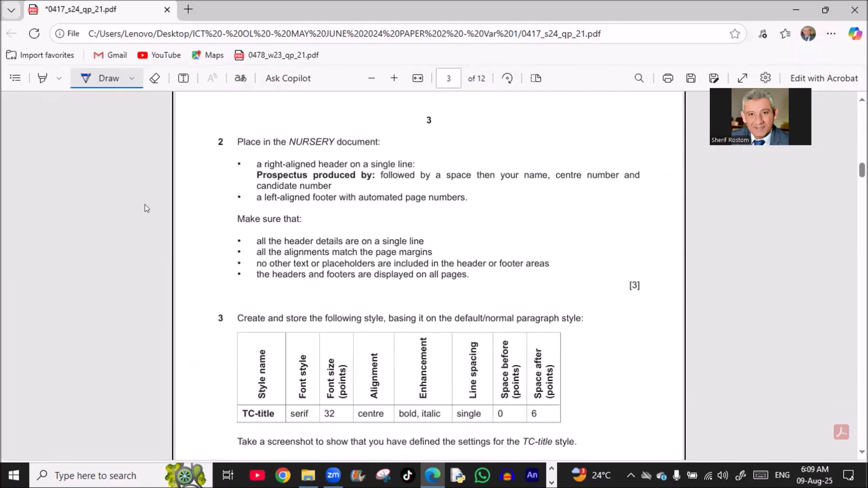
mouse_move(290, 153)
left_mouse_down()
mouse_move(330, 152)
mouse_move(315, 171)
mouse_move(286, 170)
left_mouse_up()
key("Escape")
- Copy "Prospectus produced by:" from step 2 into the right-hand placeholder of a new Blank (Three Columns) header in NURSERY.docx
left_click_drag(255, 175, 392, 176)
key("ctrl+c")
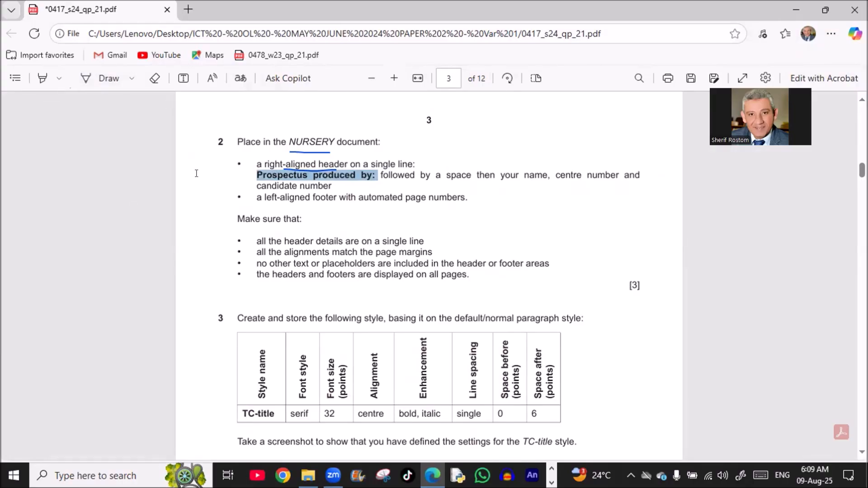
key("alt+Tab")
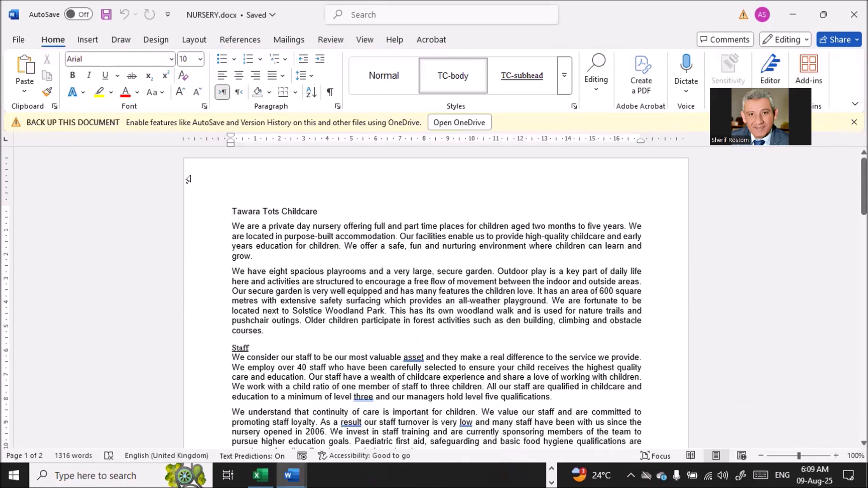
left_click(85, 41)
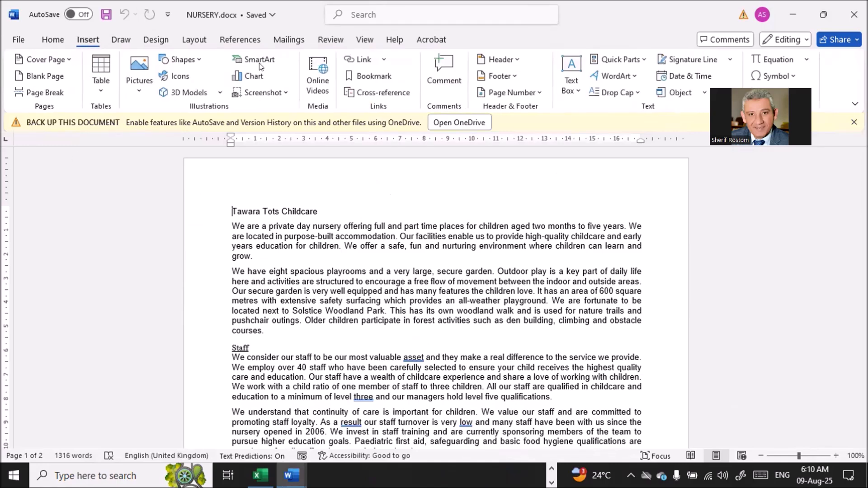
left_click(495, 62)
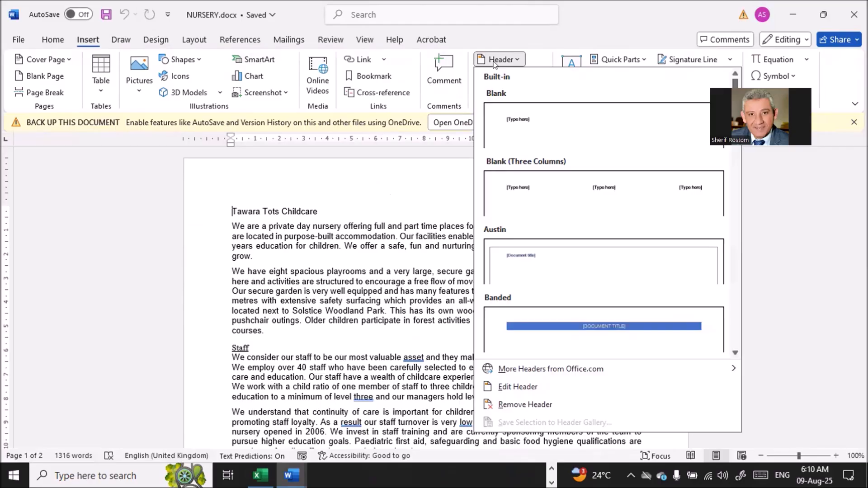
left_click(538, 194)
left_click(617, 196)
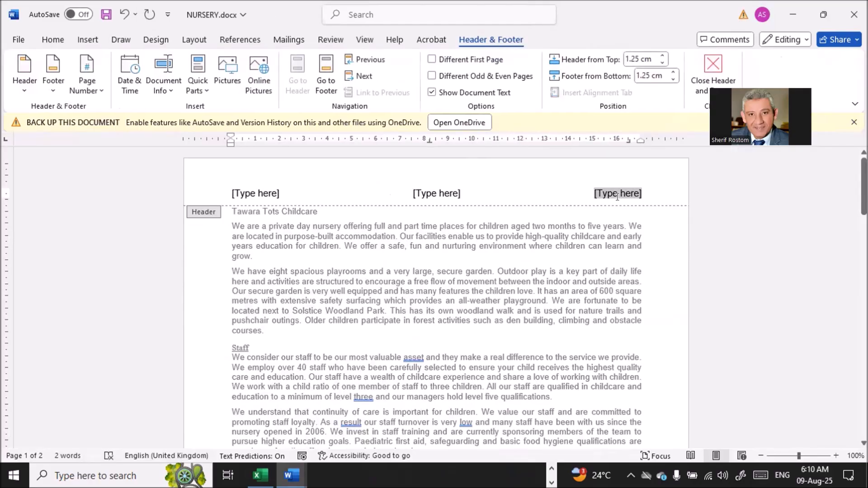
key("ctrl+v")
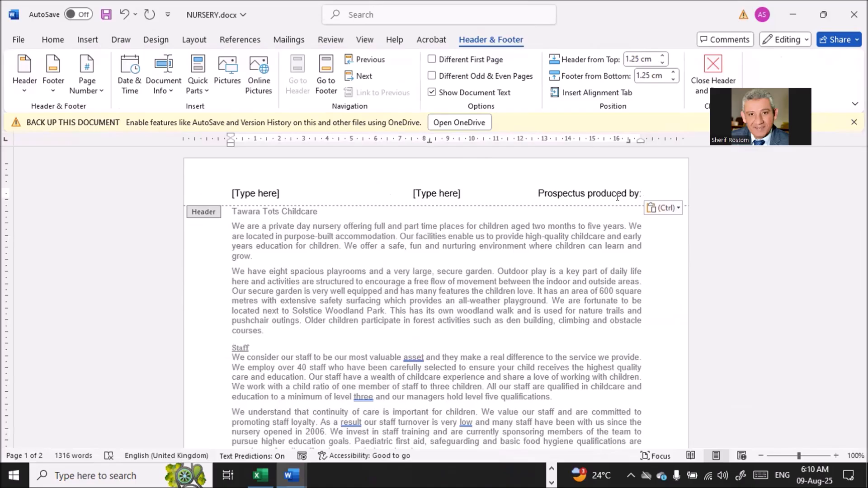
- Add the candidate's name, centre number and candidate number after "Prospectus produced by:", separated by commas, with only the name's initial capitalised
type("SHERIF")
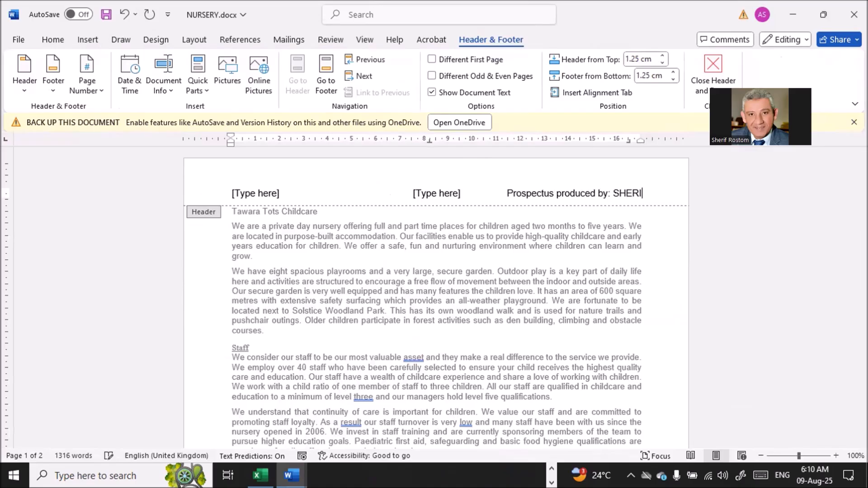
key("BackSpace")
key("BackSpace")
key("BackSpace")
key("BackSpace")
key("BackSpace")
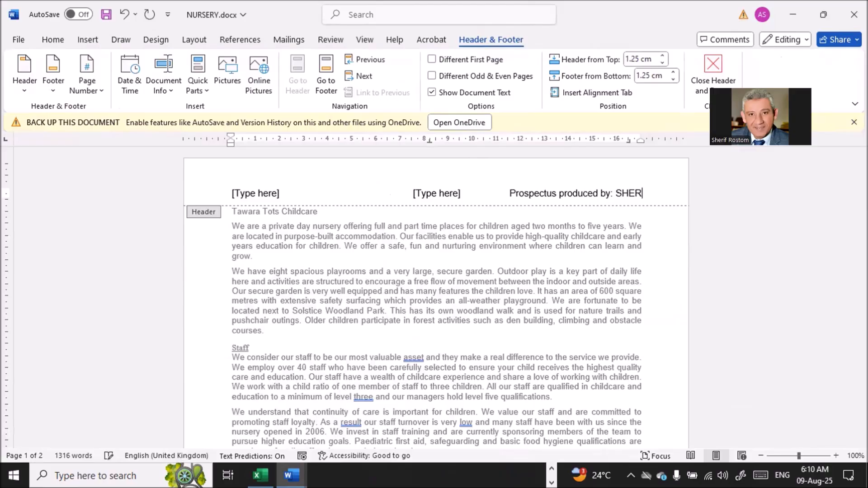
type("h")
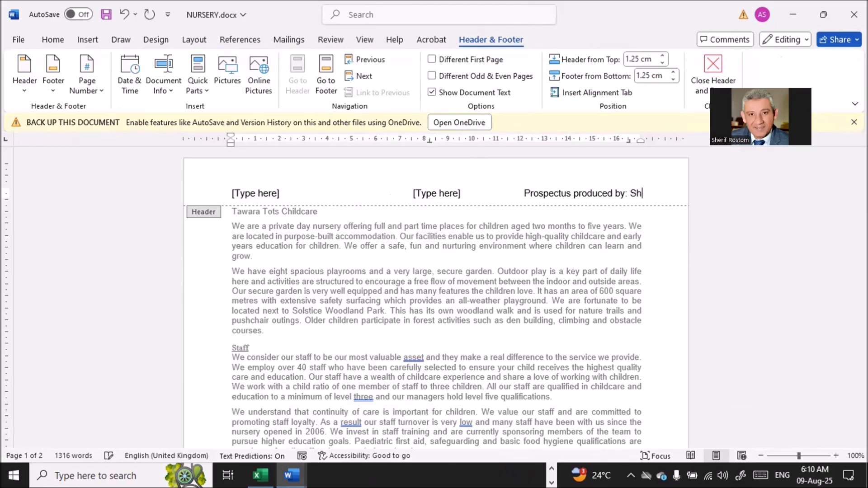
type("erif")
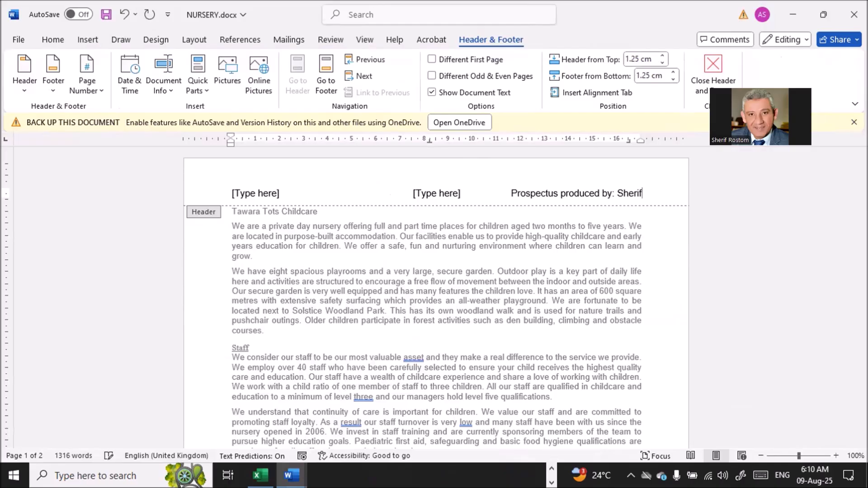
type(",777,")
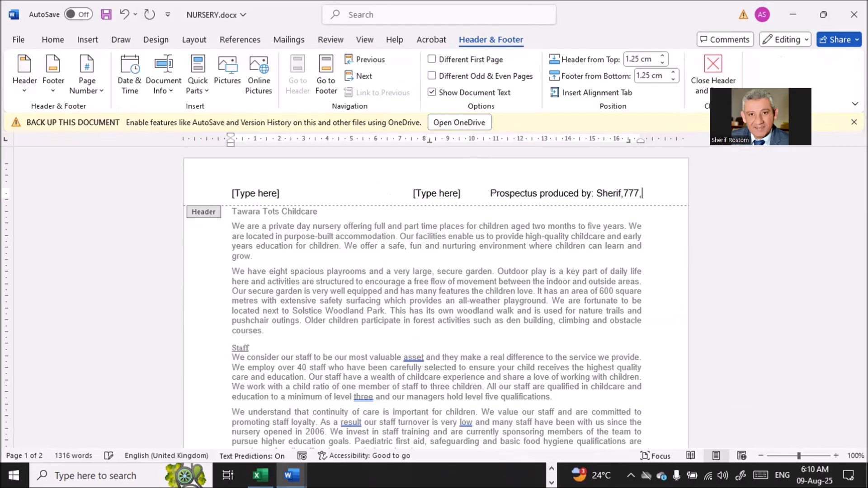
type("444")
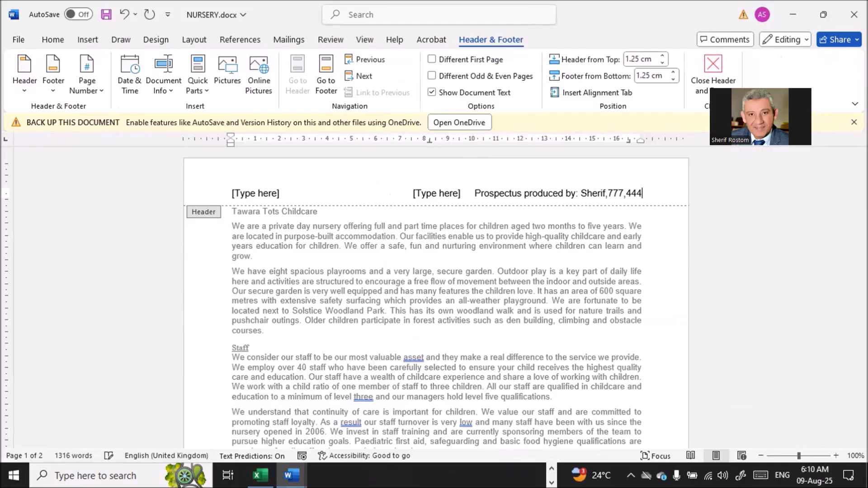
- Delete the unused centre and left placeholders from the NURSERY header
left_click(438, 194)
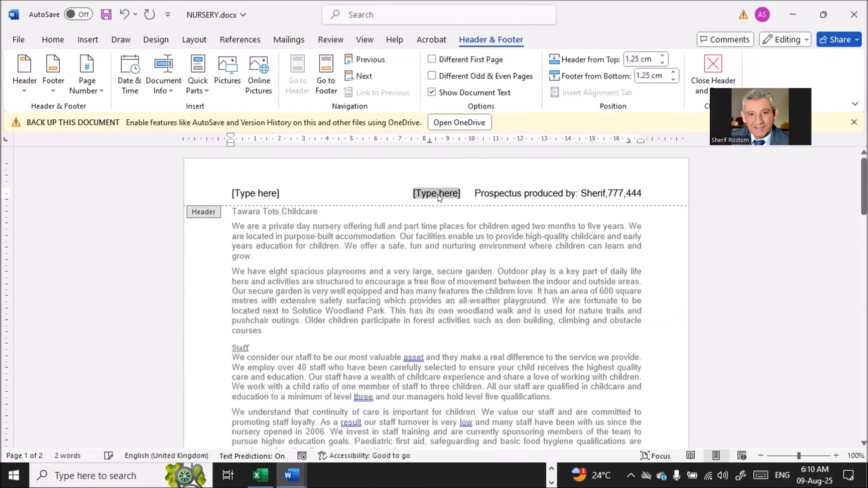
key("Delete")
left_click(236, 198)
key("Delete")
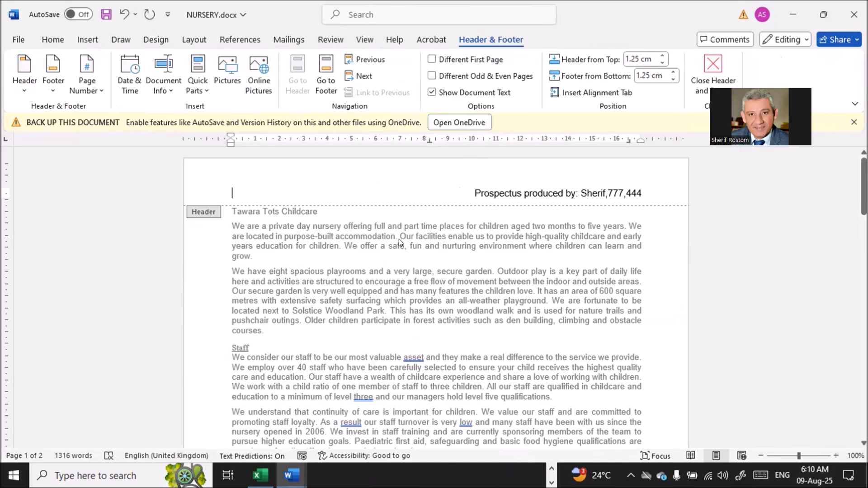
- Return to the question paper in the browser and select the start of the left-aligned footer requirement in step 2
key("alt+Tab")
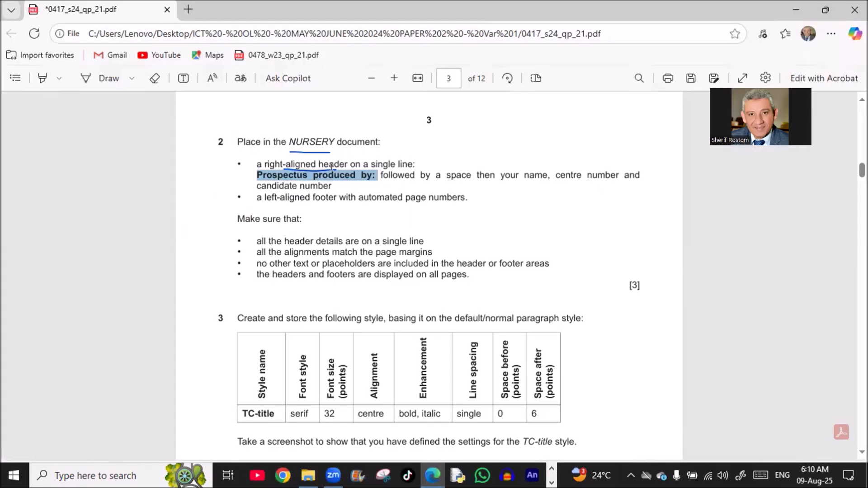
left_click_drag(256, 198, 289, 198)
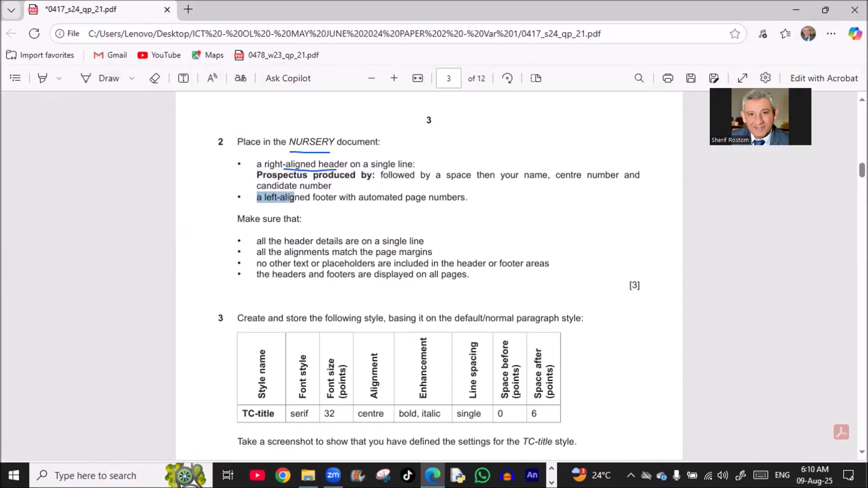
left_click_drag(290, 198, 289, 197)
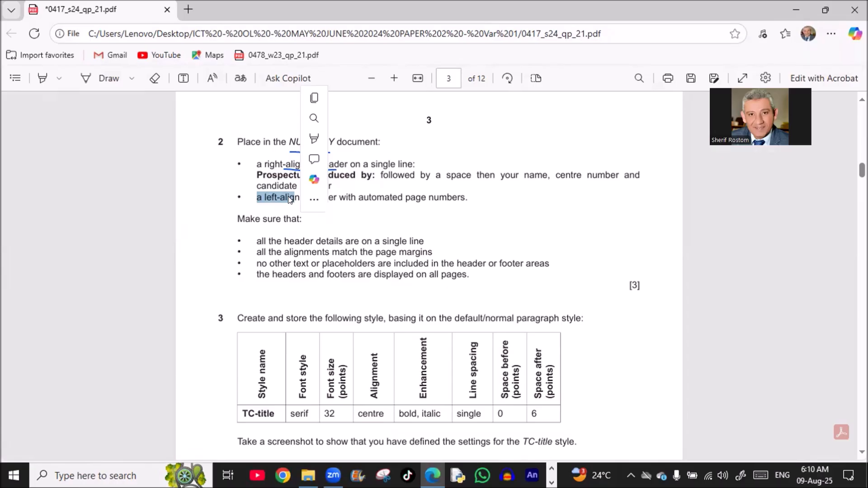
- Switch back to NURSERY.docx in Word and insert a Blank (Three Columns) footer
key("alt+Tab")
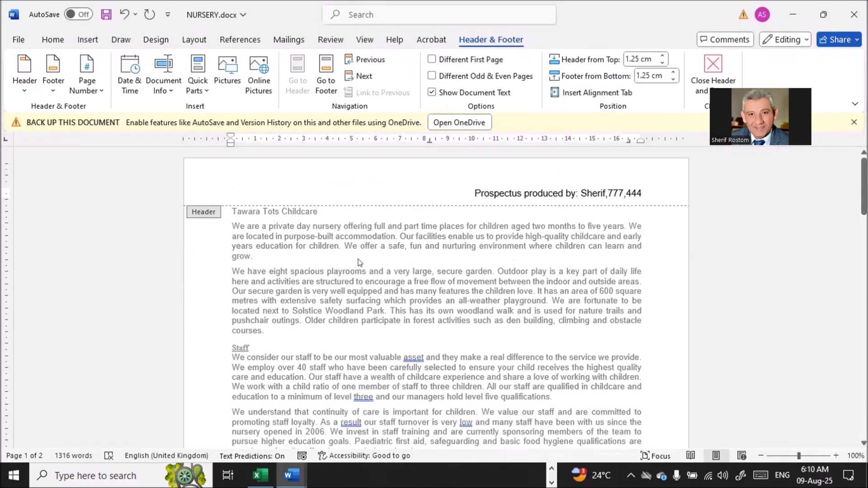
left_click(77, 42)
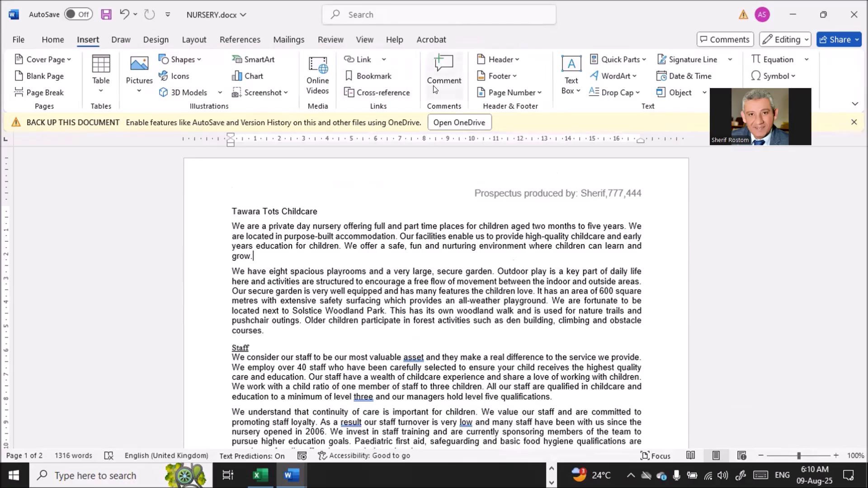
left_click(513, 78)
left_click(524, 199)
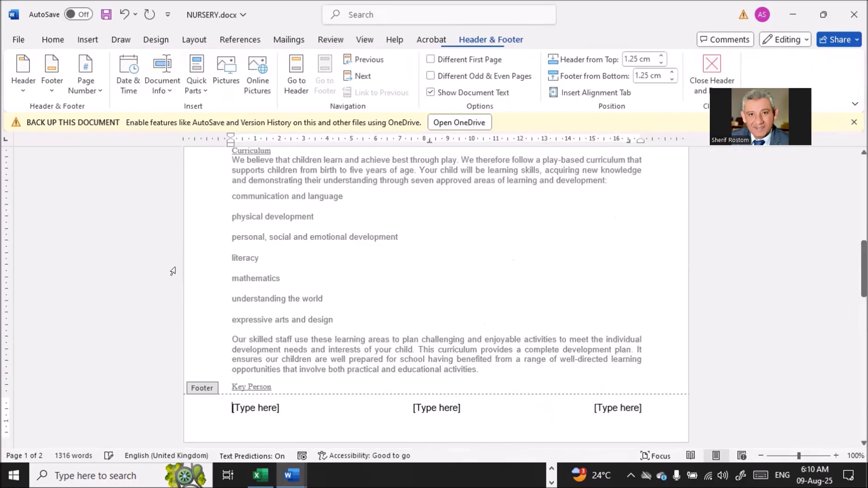
- Replace the footer's left placeholder with an automatic Plain Number page number at the current position
left_click(250, 252)
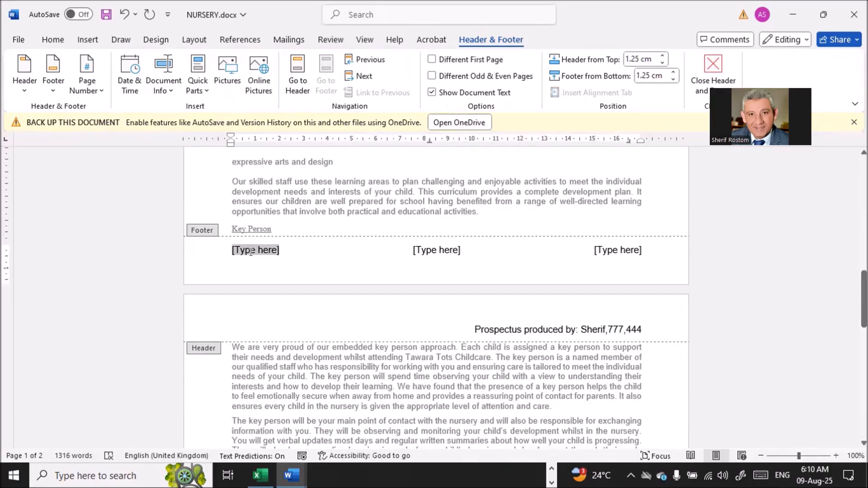
left_click(99, 90)
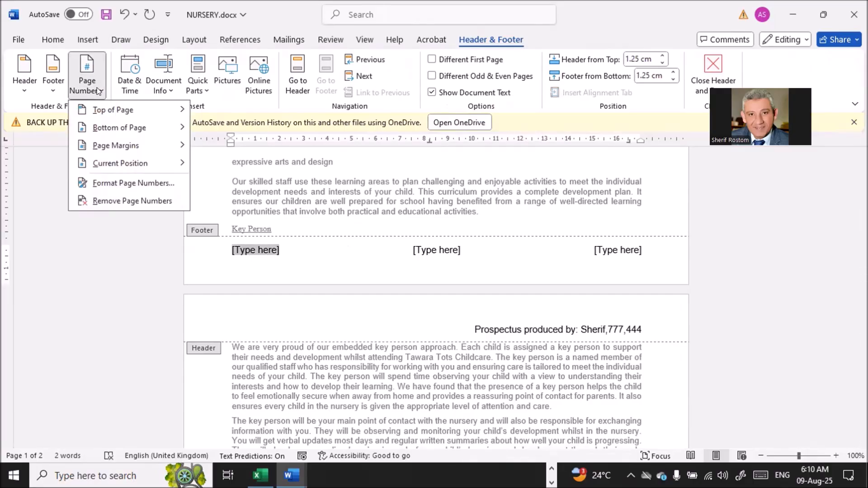
mouse_move(135, 164)
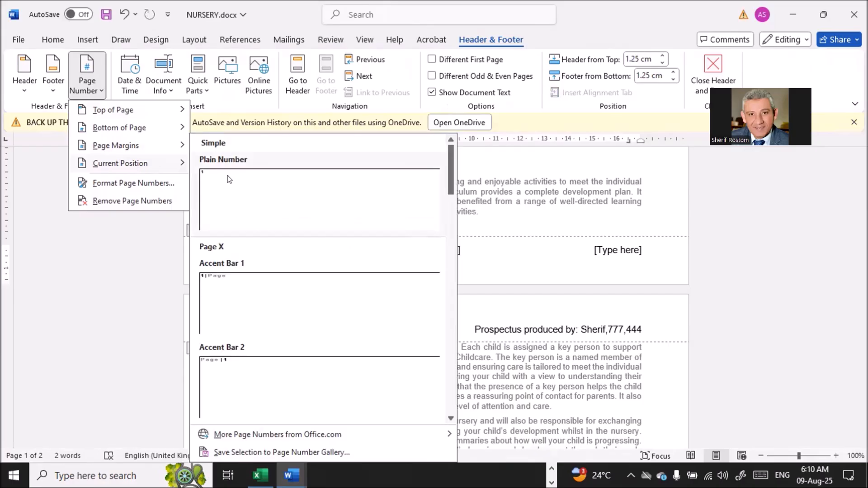
left_click(229, 179)
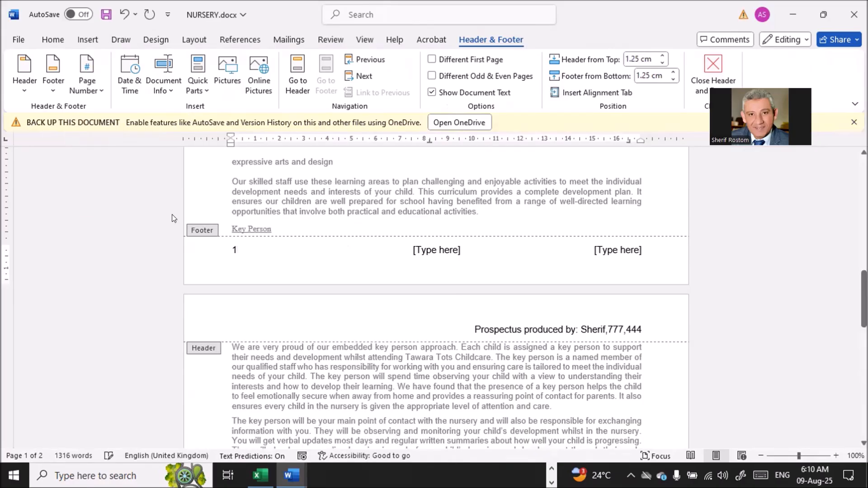
- Delete the unused centre and right placeholders from the NURSERY footer and finish header and footer editing
left_click(422, 252)
key("Delete")
left_click(612, 249)
key("Delete")
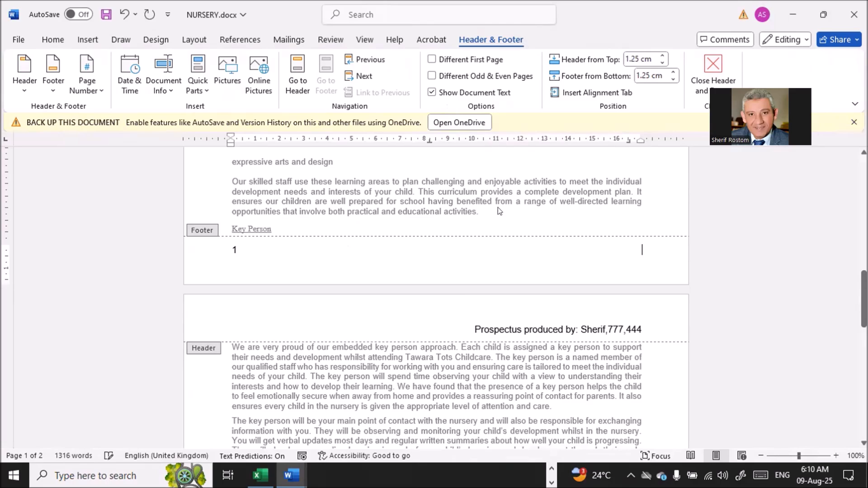
left_click(721, 74)
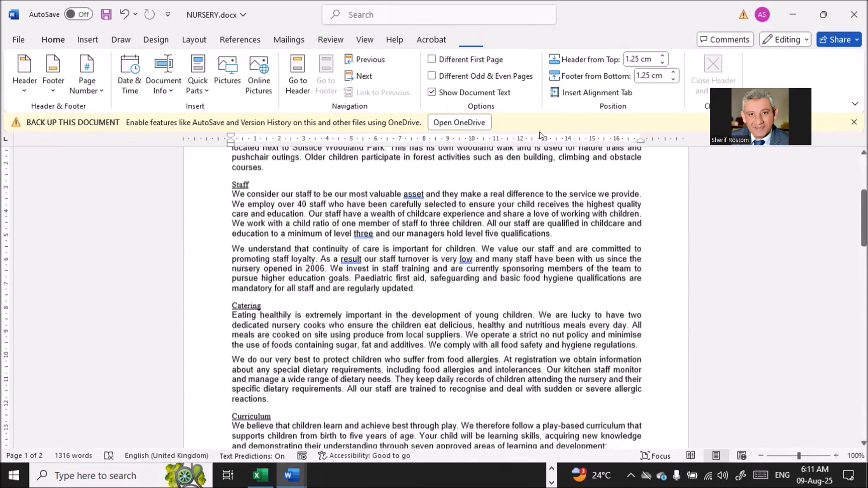
- Check through NURSERY.docx that the header and the footer page number appear on every page
scroll(365, 219, "up", 5)
scroll(556, 191, "down", 4)
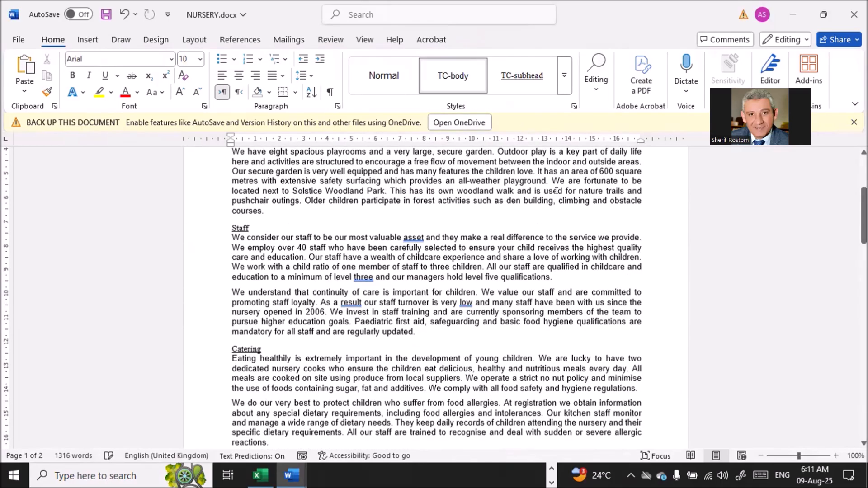
scroll(557, 190, "down", 12)
scroll(576, 249, "down", 15)
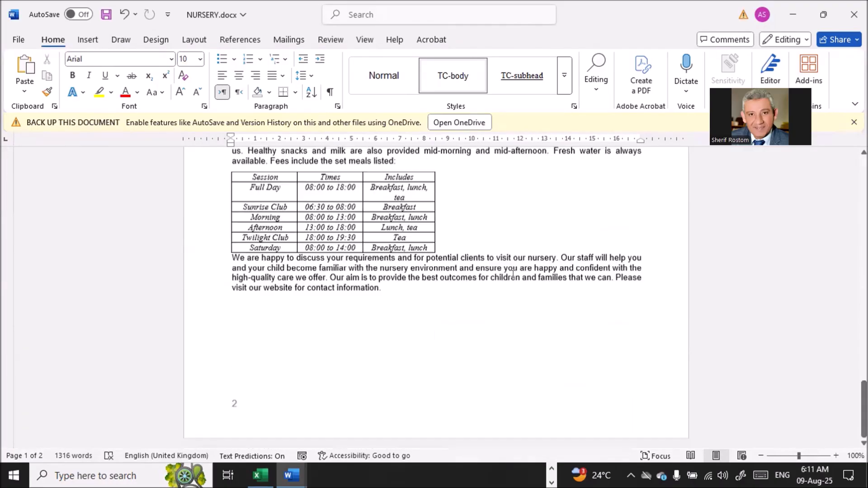
scroll(288, 260, "up", 3)
scroll(288, 261, "up", 15)
scroll(248, 262, "up", 3)
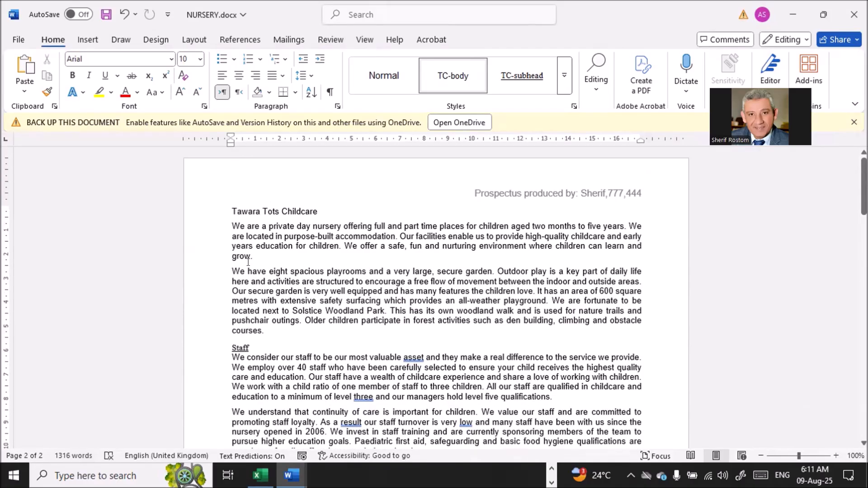
- Return to the question paper and mark step 2's requirements on header details, placeholders and display on all pages with the Draw pen
key("alt+Tab")
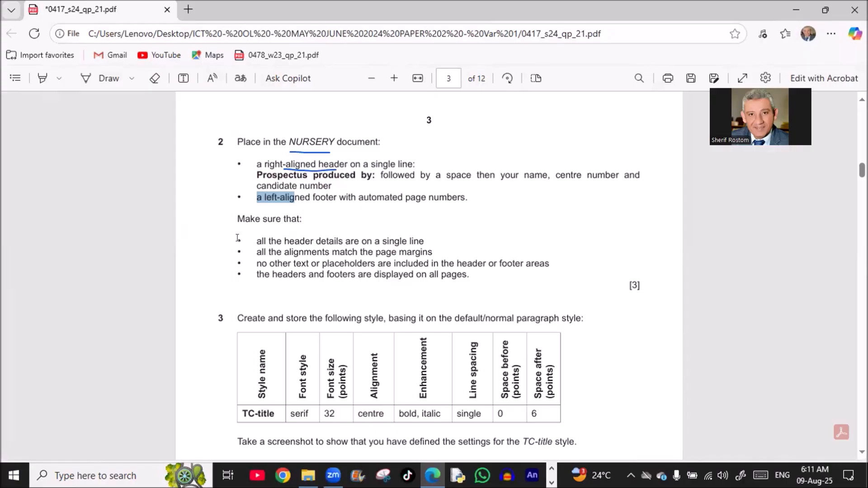
key("alt+d")
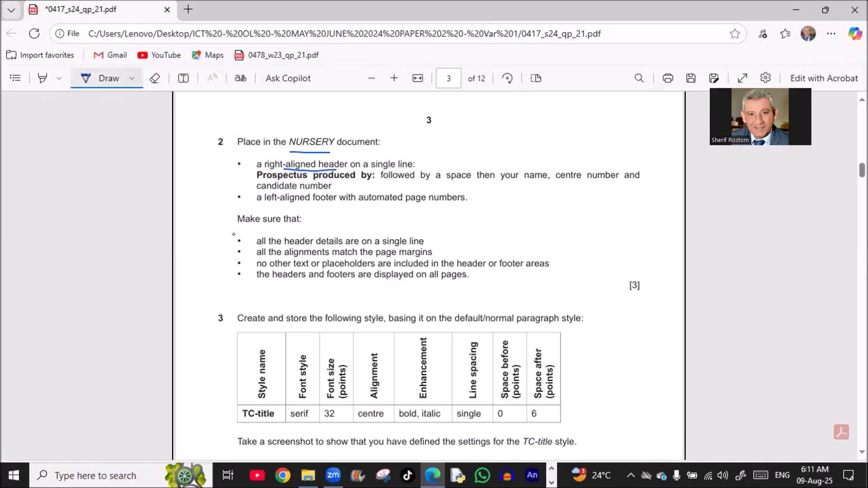
left_click_drag(315, 247, 337, 246)
left_click_drag(286, 268, 366, 267)
left_click_drag(210, 275, 232, 274)
- Underline "Create and store", "basing it" and "paragraph" in step 3 with the pen, and outline "default/normal"
scroll(189, 226, "down", 5)
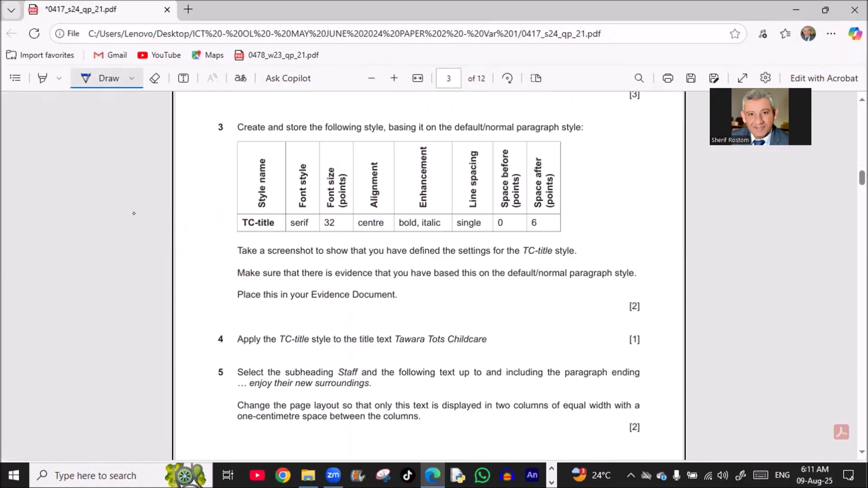
left_click_drag(254, 134, 296, 135)
left_click_drag(404, 134, 429, 134)
mouse_move(514, 117)
left_mouse_down()
mouse_move(517, 134)
mouse_move(456, 134)
mouse_move(508, 114)
mouse_move(552, 135)
left_mouse_up()
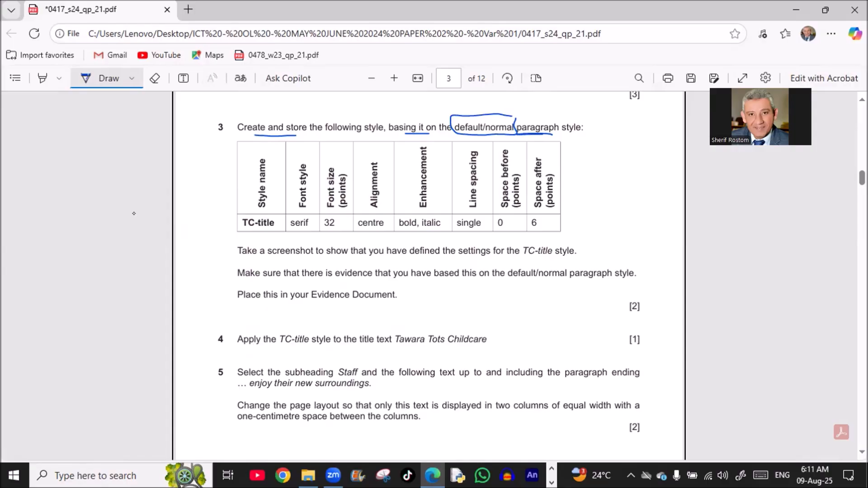
left_click_drag(473, 135, 491, 135)
- Mark the TC-title row in the step 3 table and handwrite "Times New Roman" beside it with an arrow from "serif"
left_click_drag(206, 219, 228, 221)
left_click_drag(298, 229, 196, 245)
mouse_move(189, 246)
left_mouse_down()
mouse_move(189, 255)
mouse_move(224, 258)
mouse_move(207, 267)
mouse_move(229, 271)
mouse_move(208, 285)
mouse_move(224, 288)
left_mouse_up()
left_click_drag(222, 284, 229, 287)
left_click_drag(233, 280, 237, 287)
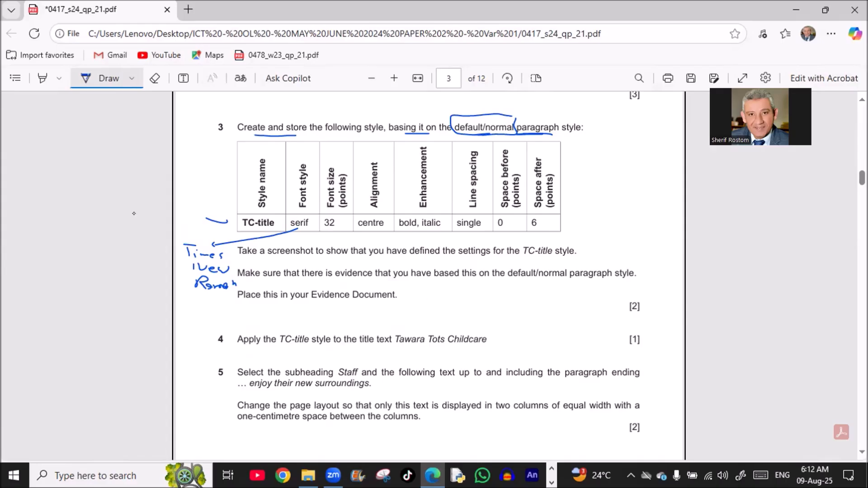
- Underline the screenshot, TC-title and default/normal style evidence wording below the step 3 table
left_click_drag(303, 257, 326, 258)
left_click_drag(521, 256, 551, 256)
left_click_drag(435, 280, 562, 280)
- Review step 1's evidence screenshot requirement in the question paper and switch to the exam folder in File Explorer
scroll(82, 171, "up", 12)
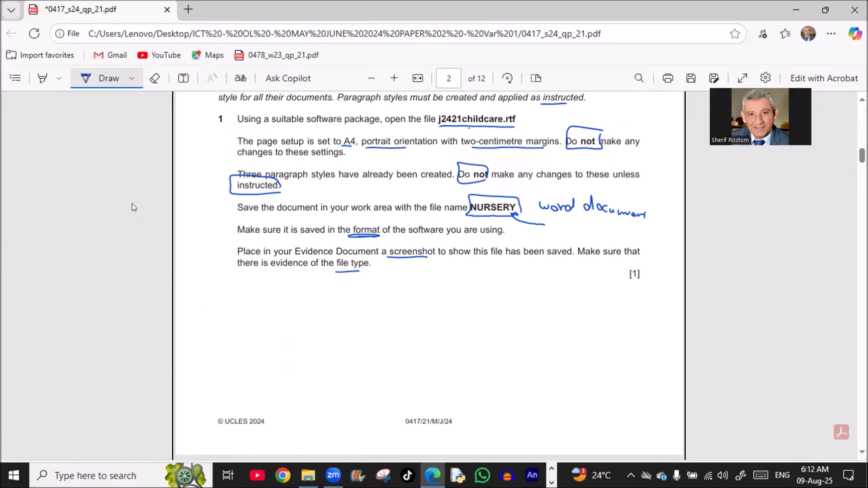
scroll(132, 203, "down", 2)
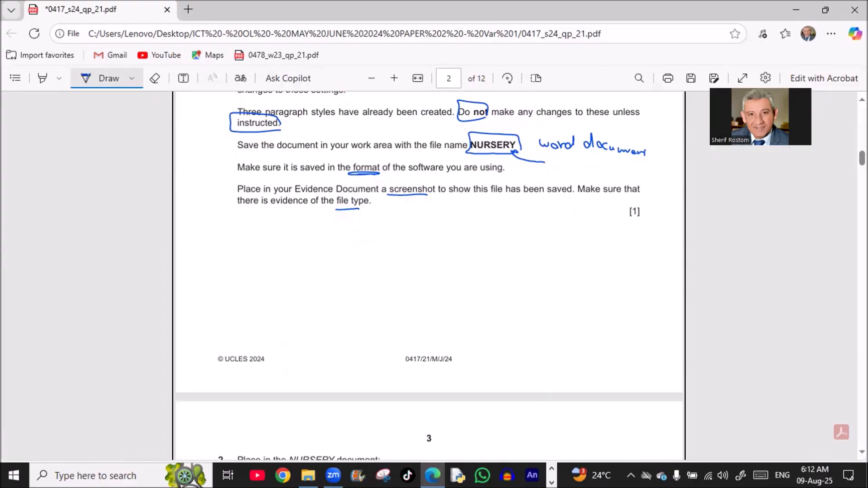
key("alt+Tab")
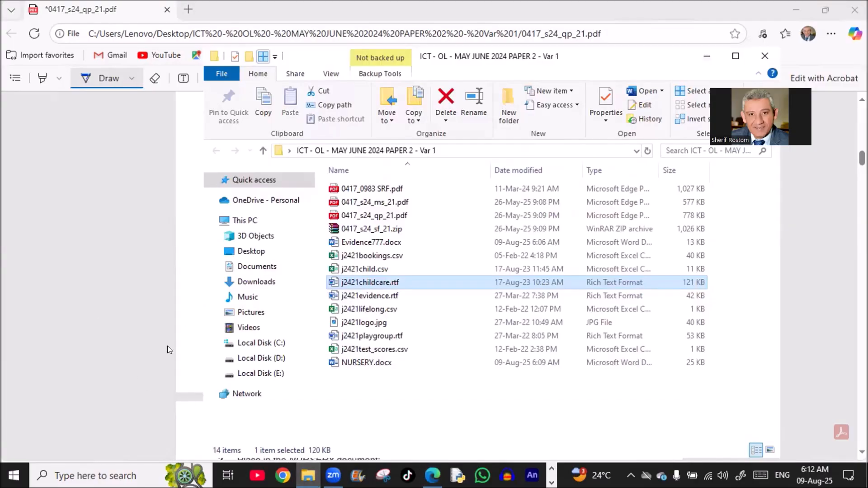
- Capture the NURSERY.docx row of the folder listing with Snipping Tool
left_click(383, 476)
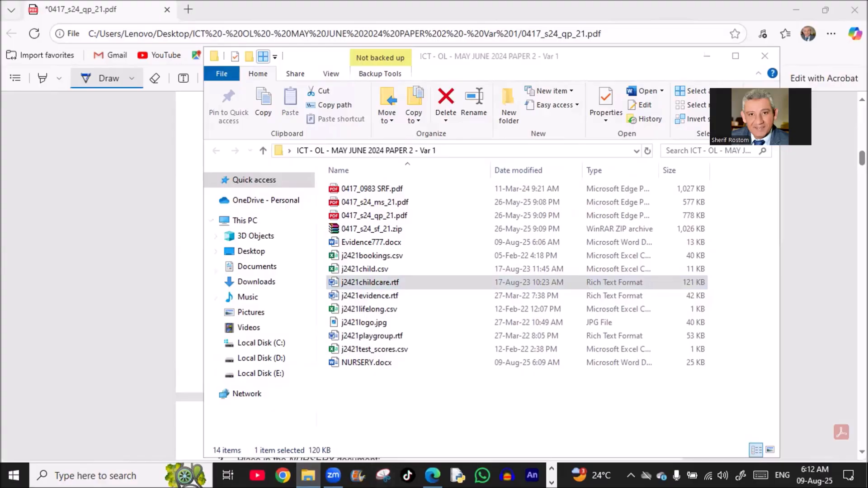
left_click(595, 343)
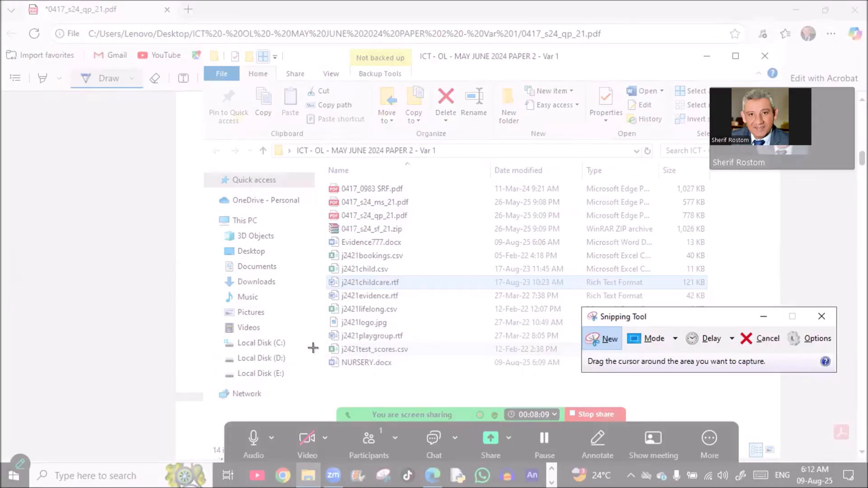
left_click_drag(318, 353, 732, 366)
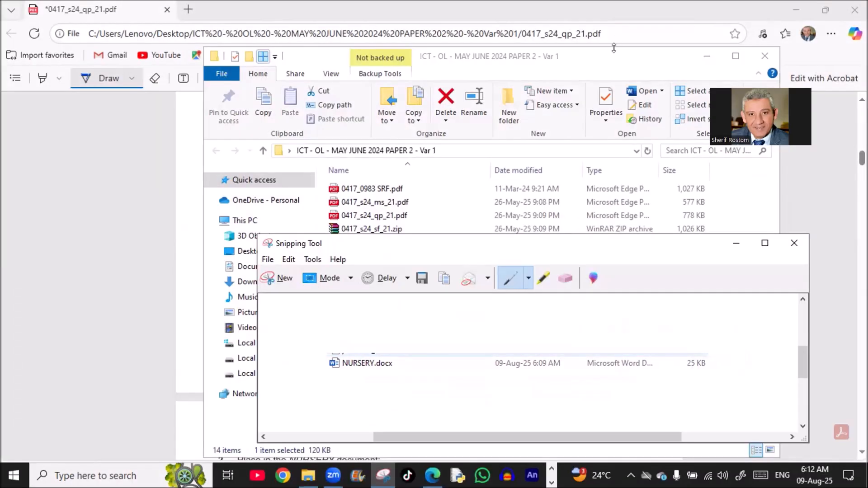
- Maximise the folder window, widen the Type column to fit, and snip the NURSERY.docx row including its full file type
double_click(613, 59)
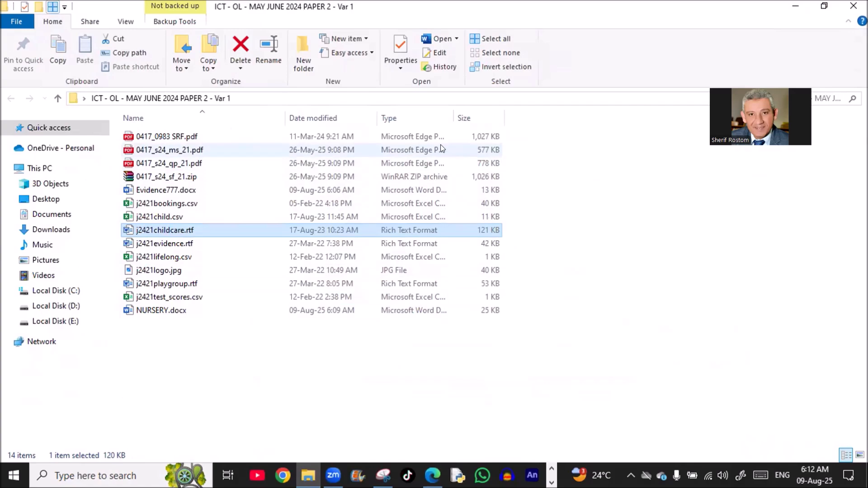
double_click(450, 117)
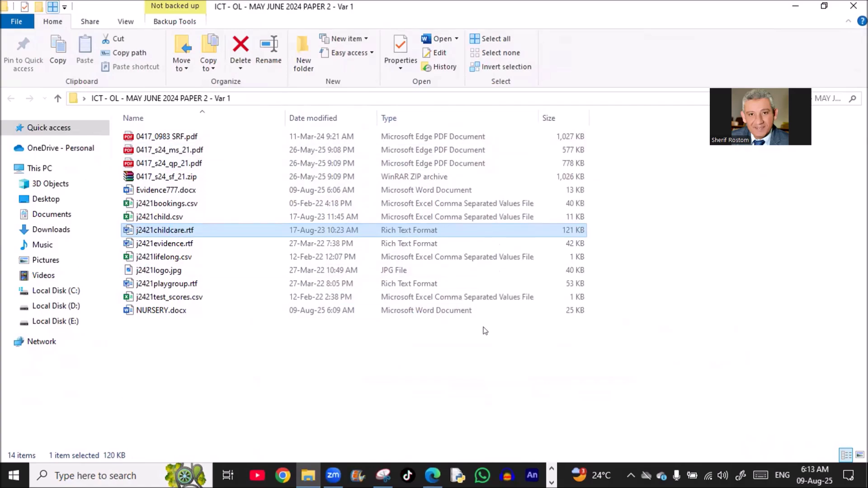
left_click(398, 315)
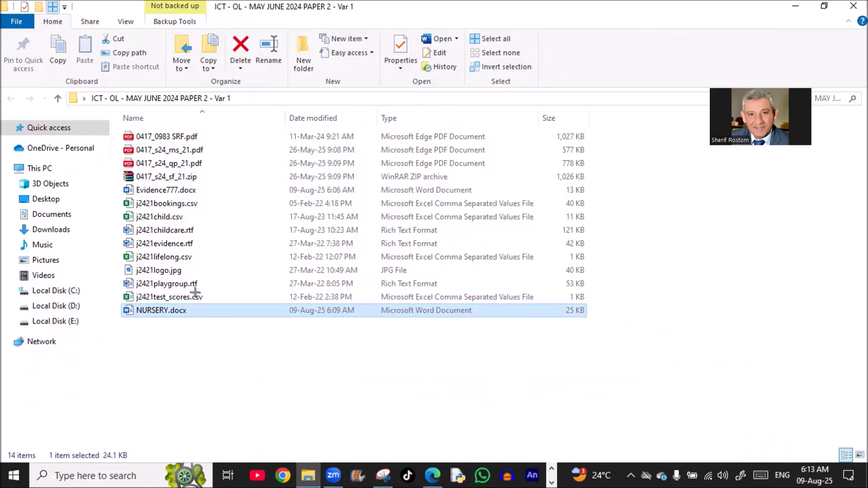
left_click_drag(119, 304, 513, 318)
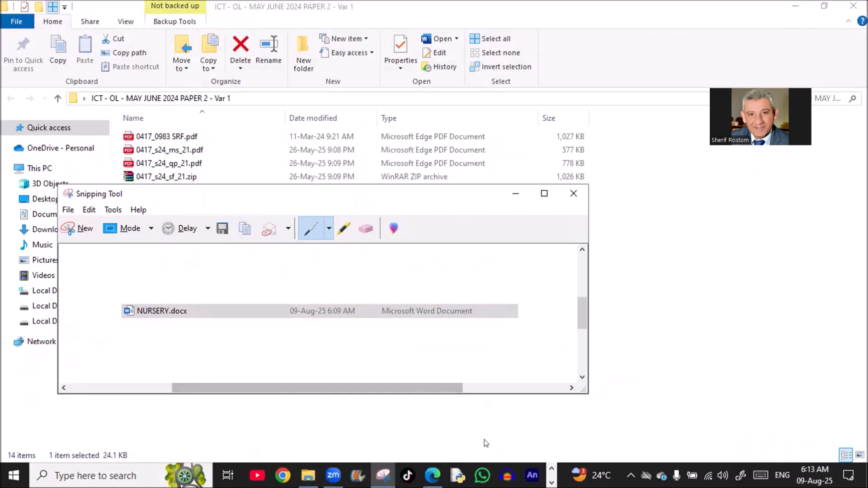
- Paste the NURSERY.docx snip below "Step 1 evidence:" in Evidence777 and set its text wrapping to Behind Text
left_click(551, 483)
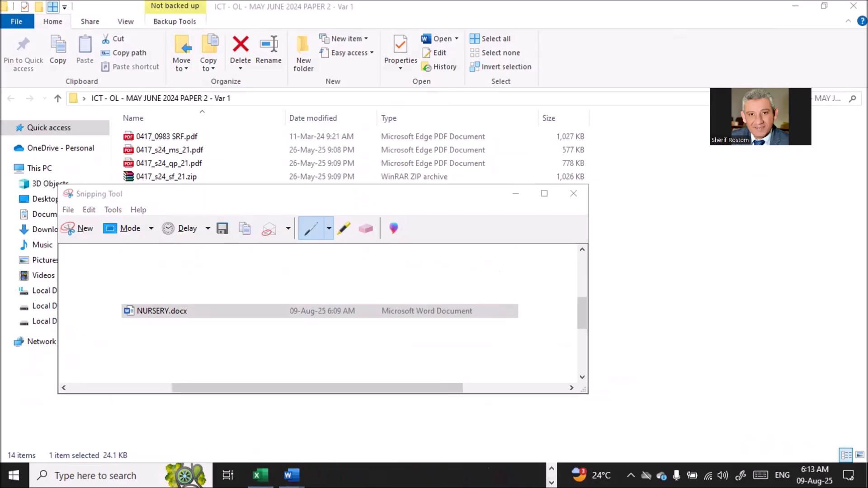
mouse_move(292, 476)
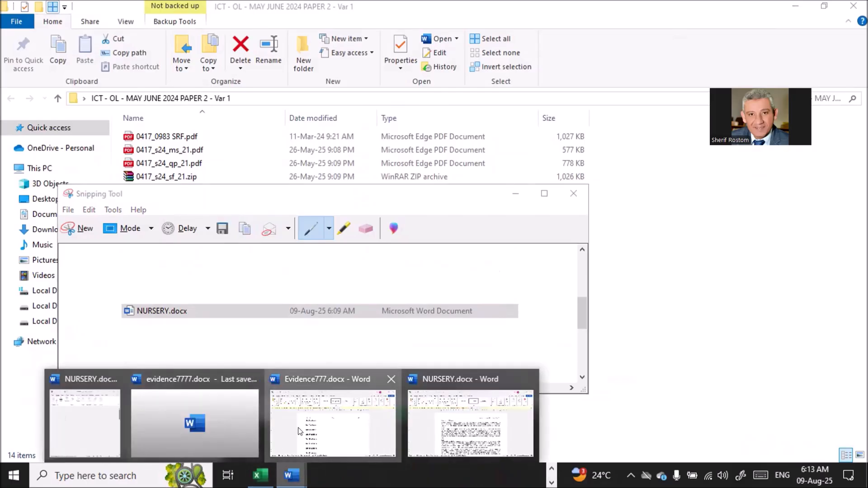
left_click(333, 421)
left_click(248, 222)
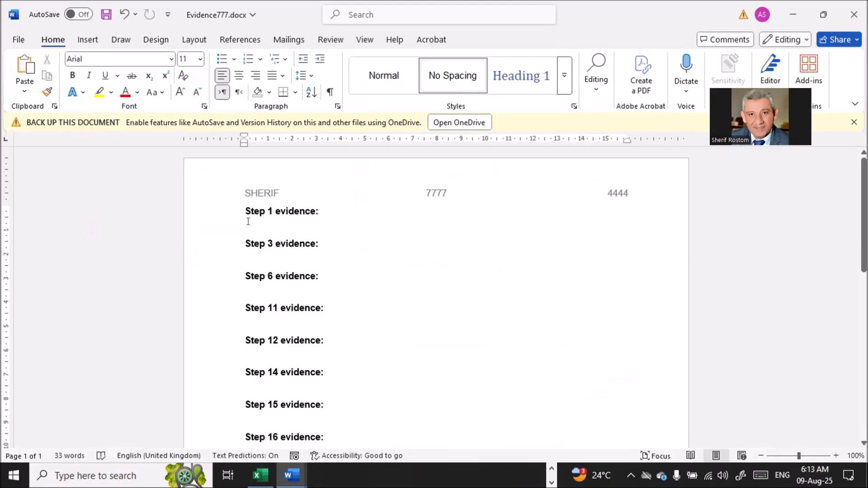
key("ctrl+v")
left_click(316, 224)
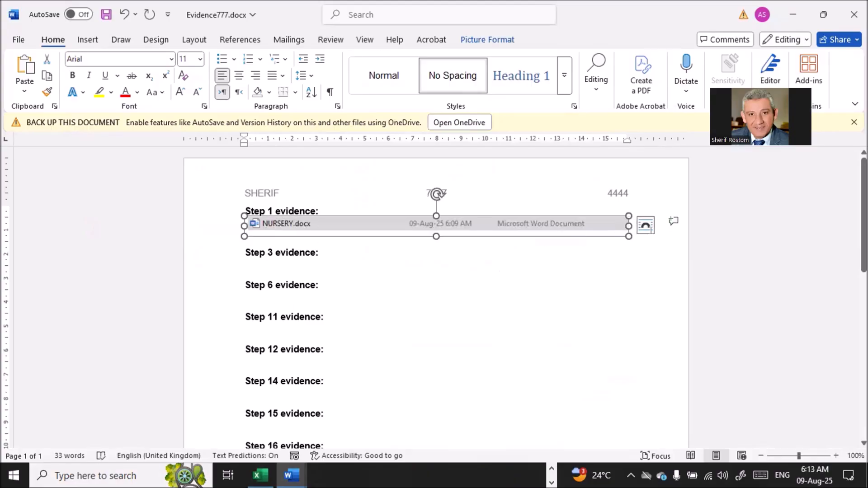
left_click(645, 226)
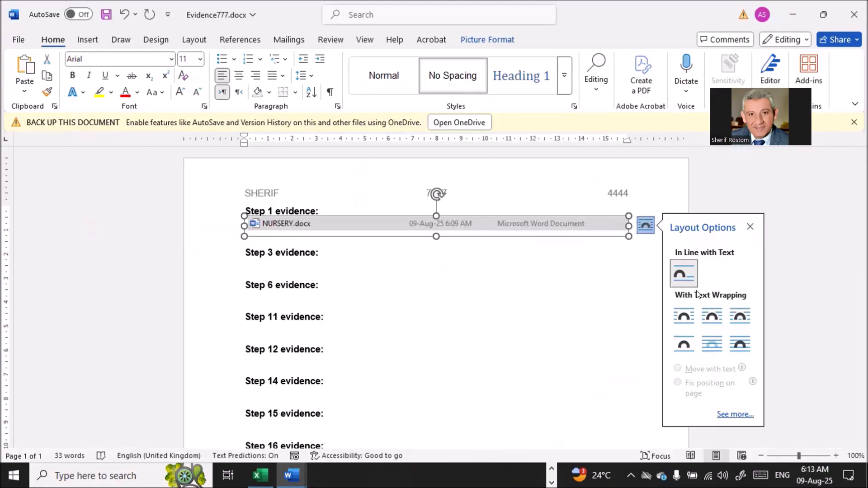
left_click(707, 342)
left_click(242, 256)
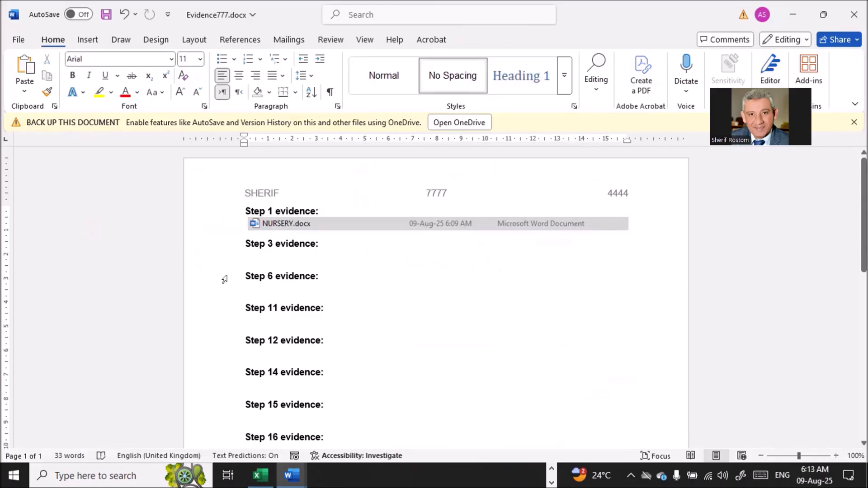
- Switch to NURSERY.docx, show the Styles pane, place it beside the page and enlarge it to list all styles
key("alt+Tab")
key("alt+Tab")
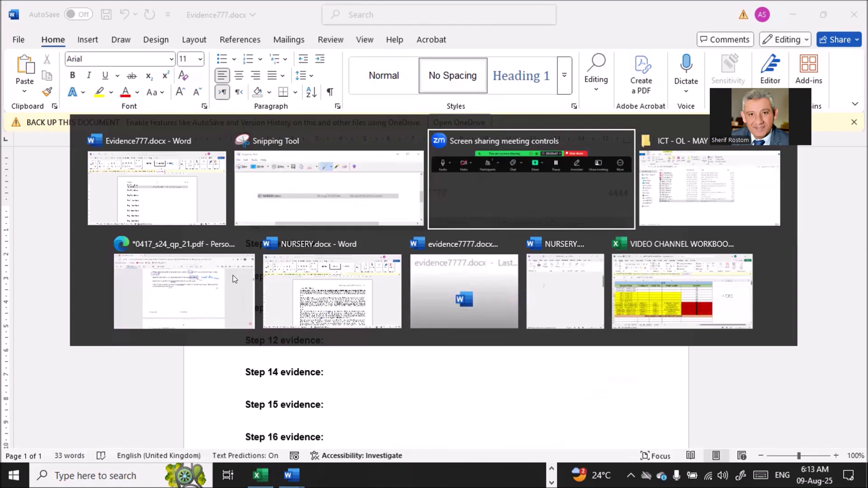
key("alt+Tab")
key("alt+Tab")
key("alt+Tab")
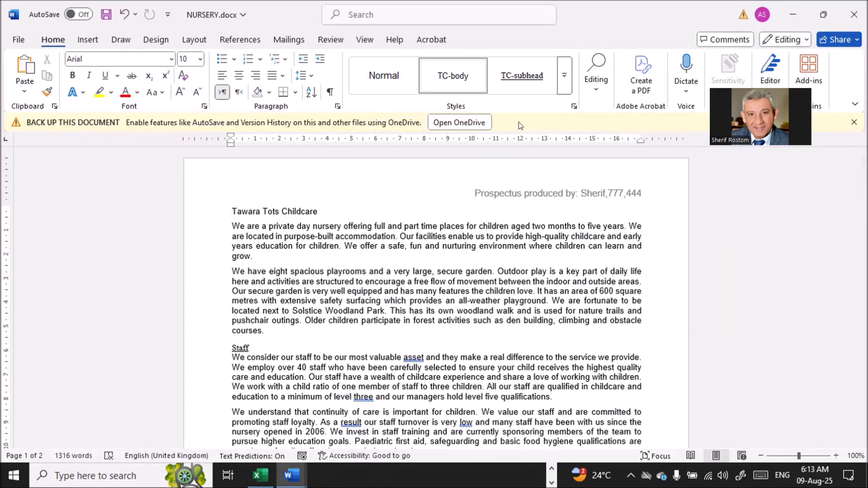
left_click(574, 106)
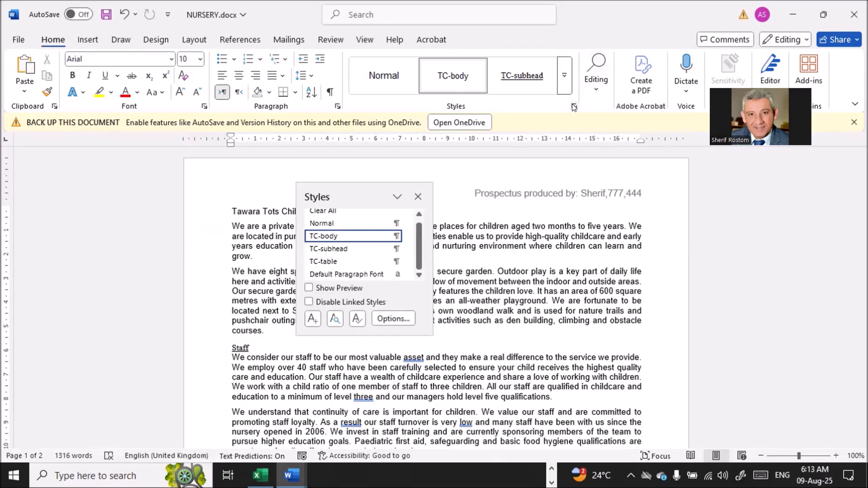
left_click_drag(354, 193, 771, 171)
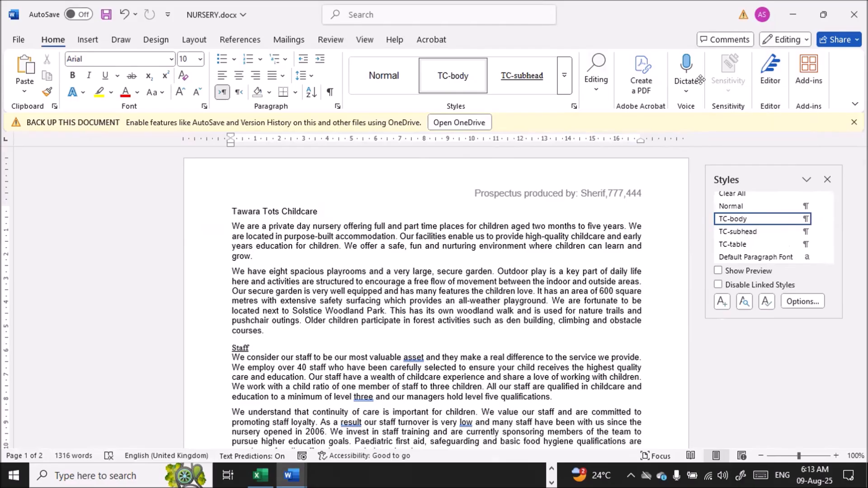
left_click_drag(770, 176, 778, 165)
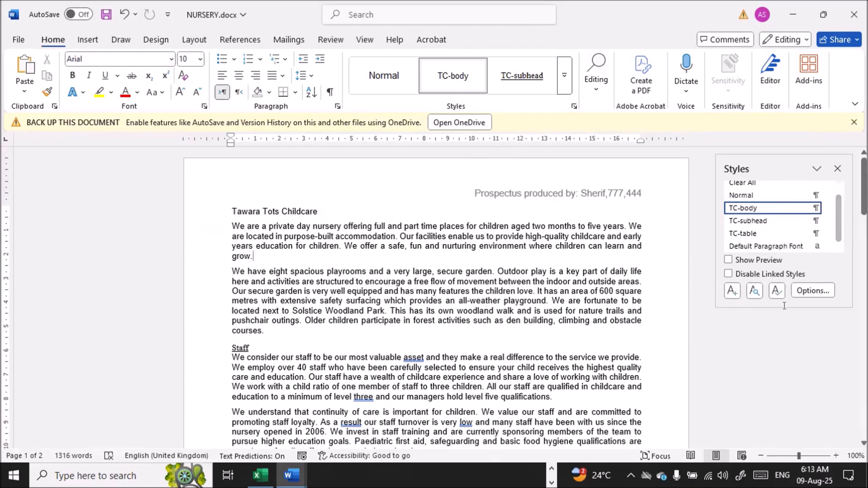
left_click_drag(784, 307, 786, 387)
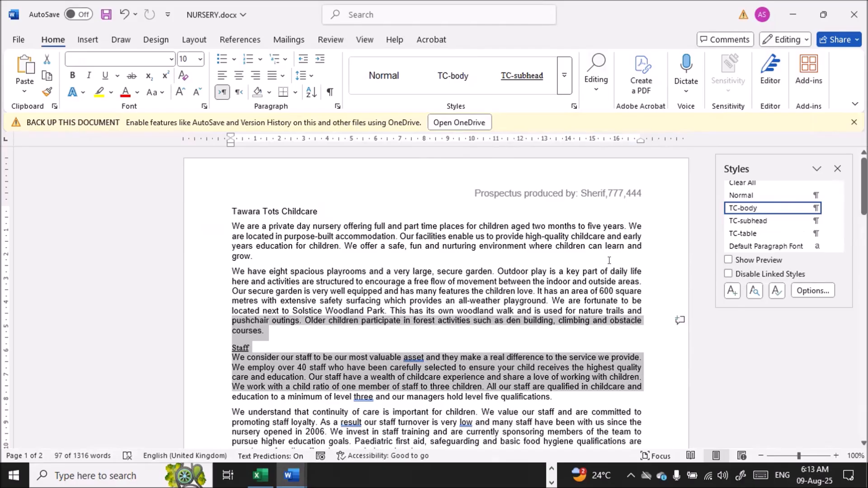
left_click_drag(775, 304, 774, 417)
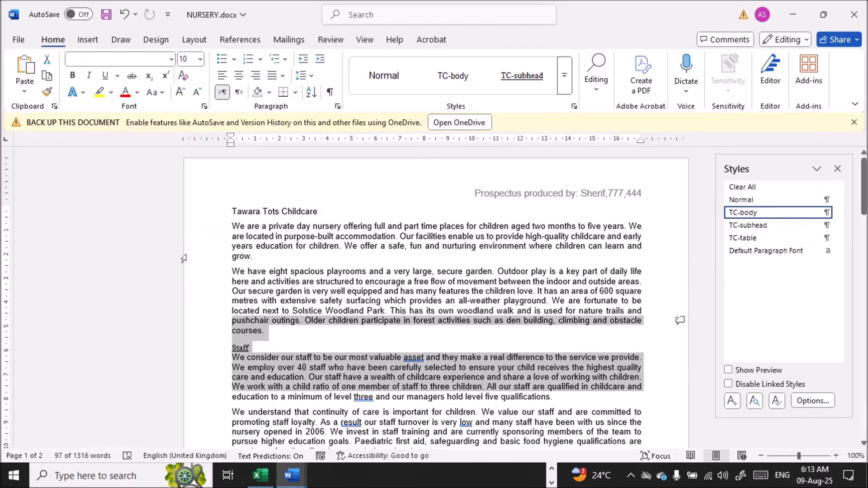
- Start a new paragraph style from the title Tawara Tots Childcare, named TC-title and based on Normal
left_click(236, 210)
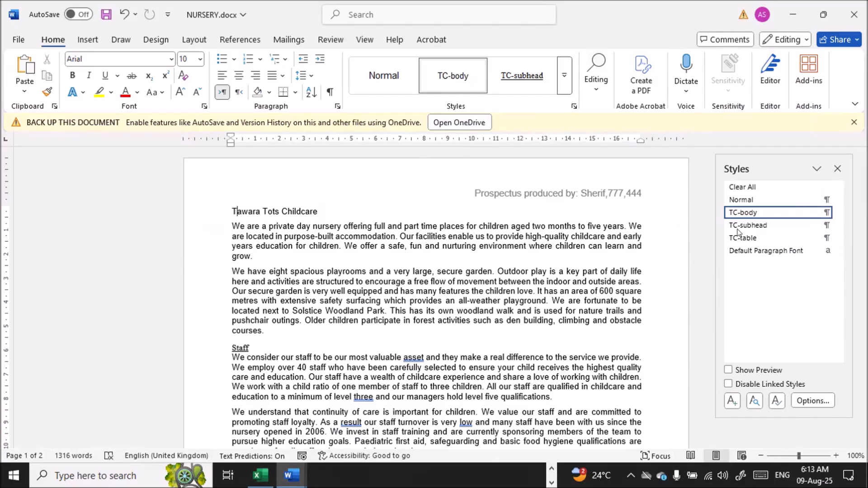
left_click(730, 401)
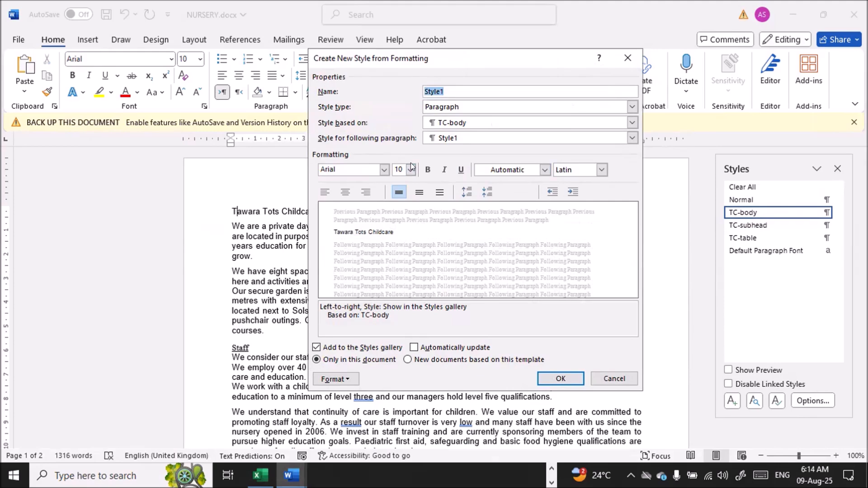
type("TC-title")
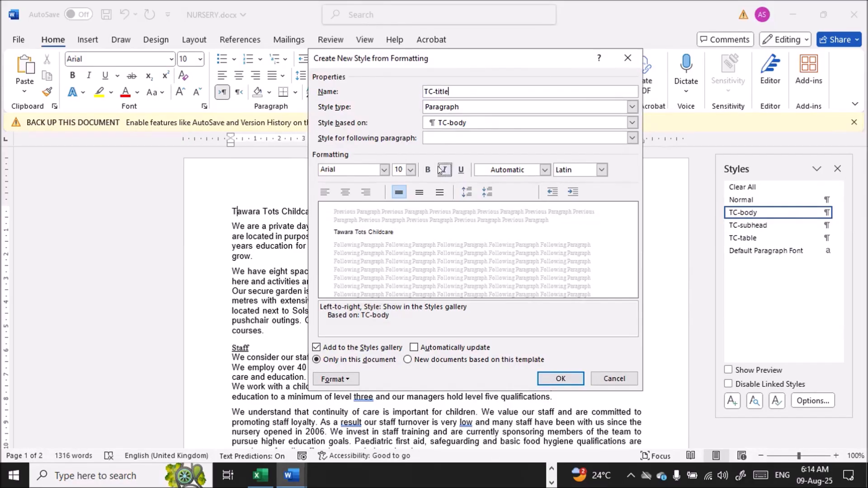
left_click(631, 124)
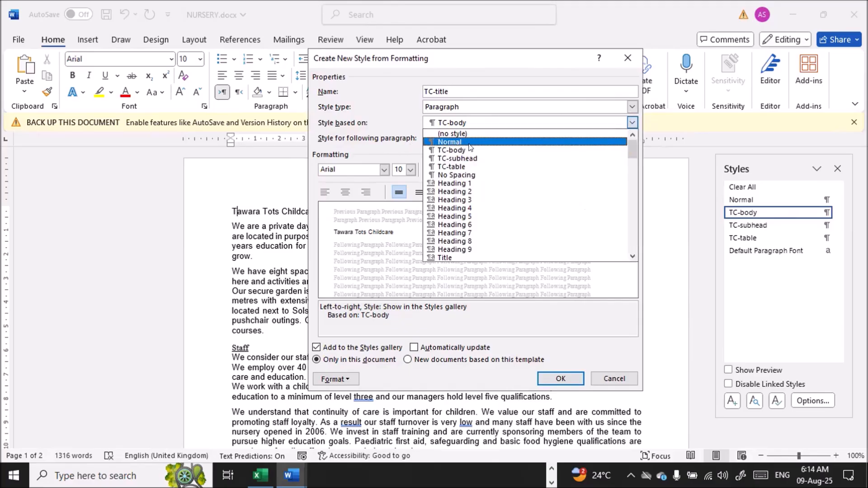
left_click(449, 142)
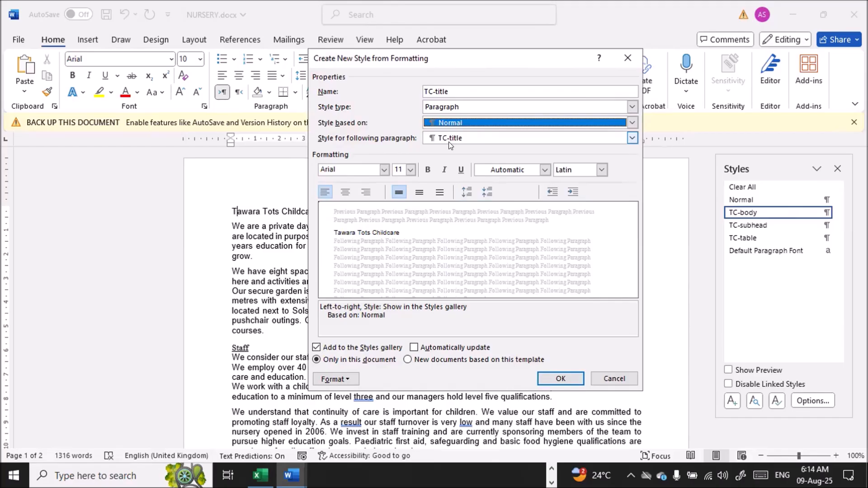
- Set the TC-title style's font to Times New Roman (Headings CS) at 32 pt
left_click(383, 169)
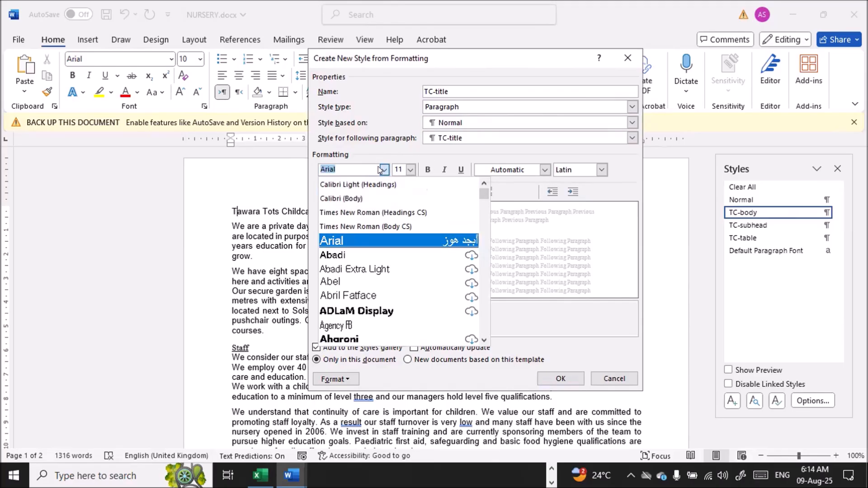
left_click(390, 213)
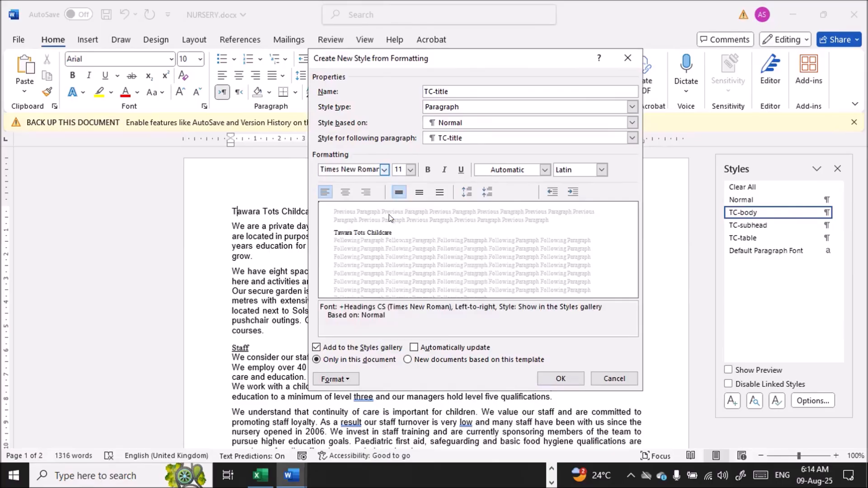
double_click(400, 169)
type("32")
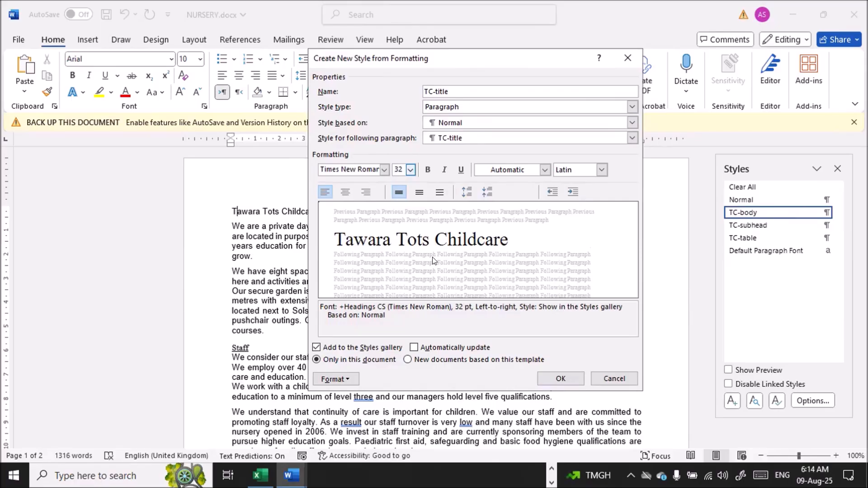
- Check the step 3 style table in the question paper and make the TC-title style centred, bold and italic
key("alt+Tab")
key("alt+Tab")
key("alt+Tab")
key("alt+Tab")
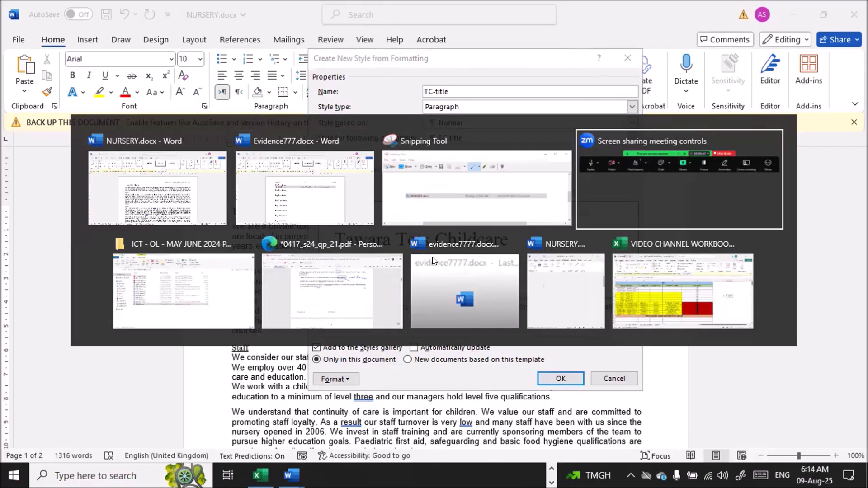
key("alt+Tab")
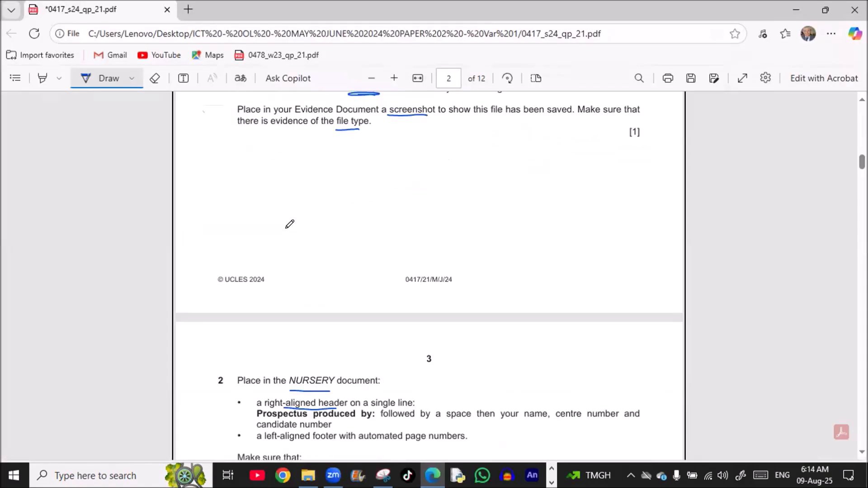
scroll(289, 228, "up", 4)
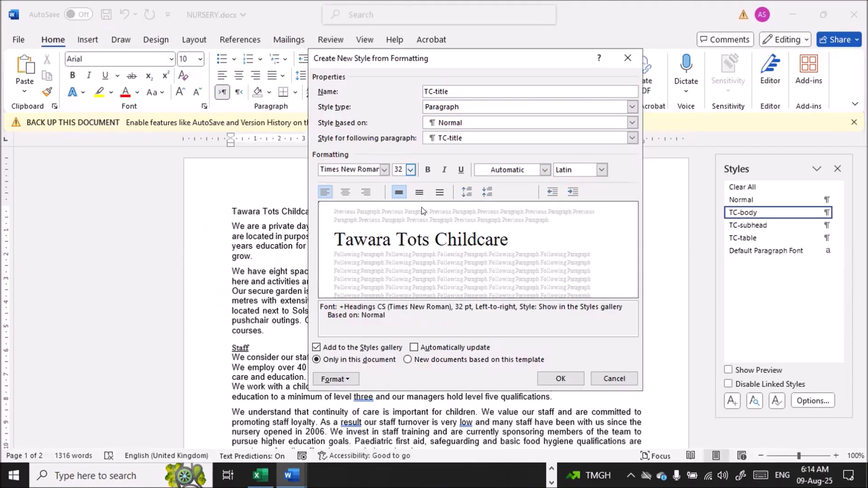
left_click(343, 193)
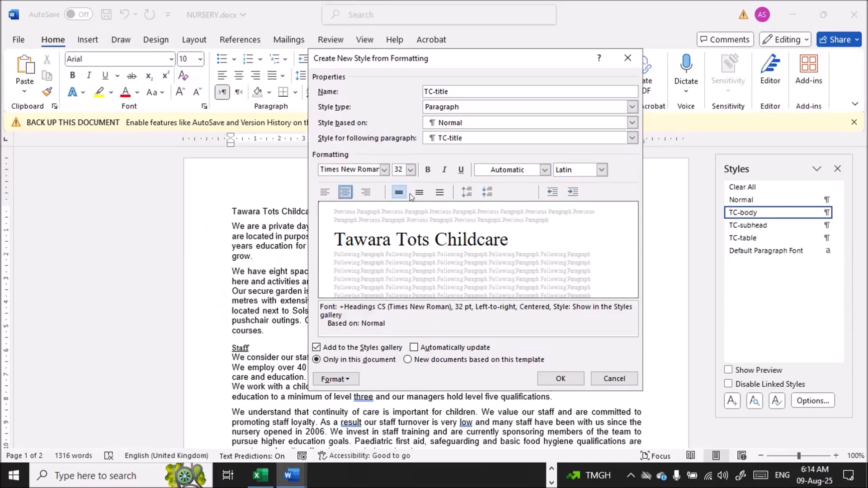
left_click(427, 169)
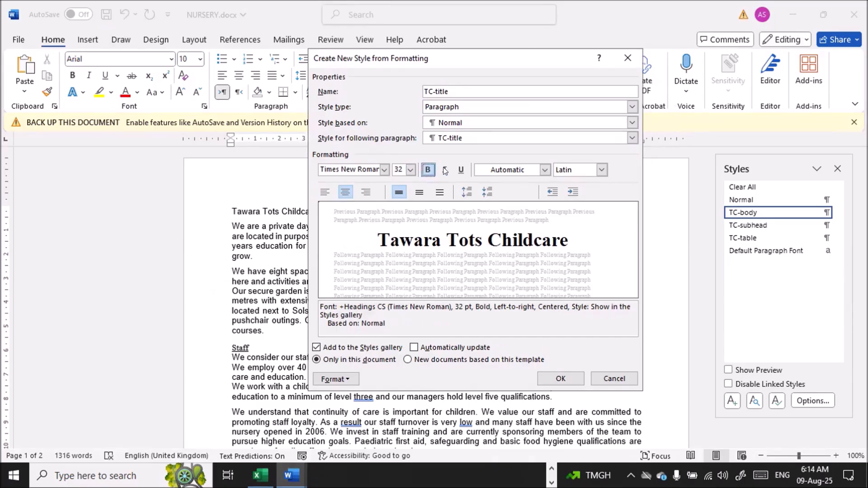
left_click(445, 170)
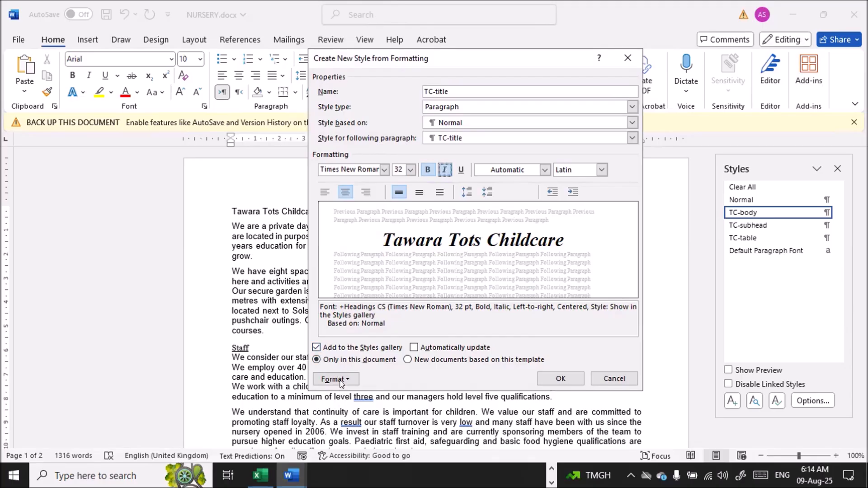
- Recheck the spacing requirements in the question paper and set the TC-title style's paragraph spacing after to 6 pt
key("alt+Tab")
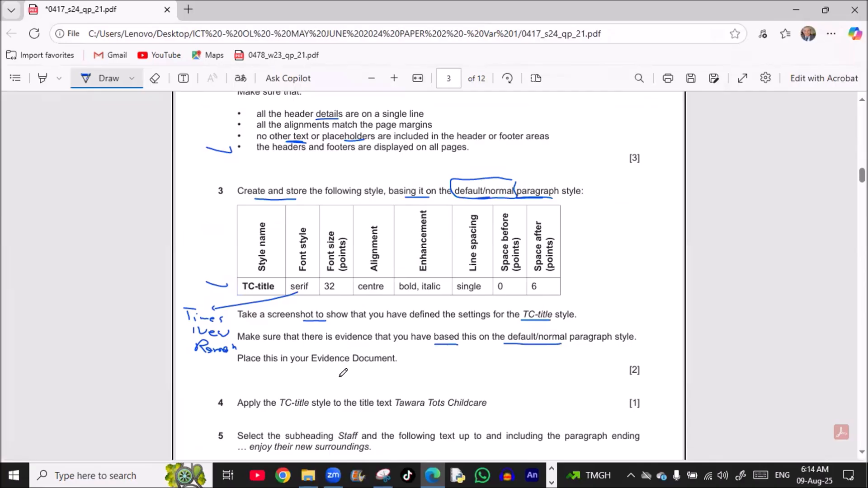
key("alt+Tab")
left_click(339, 380)
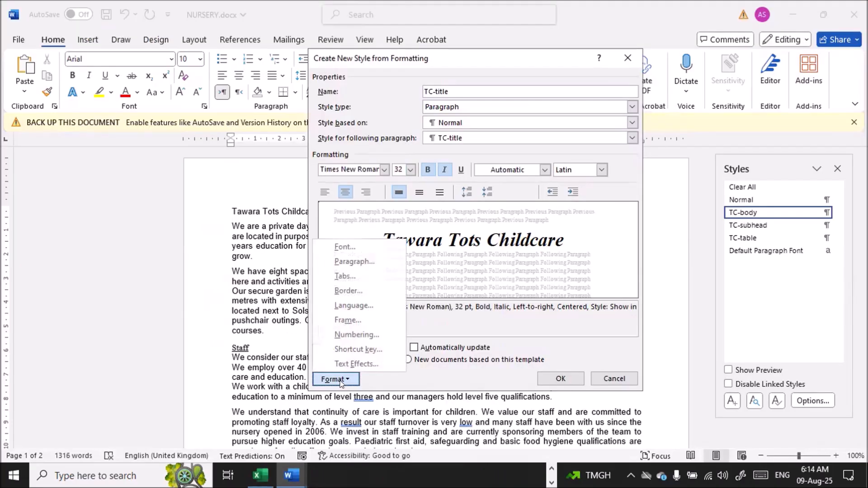
left_click(346, 261)
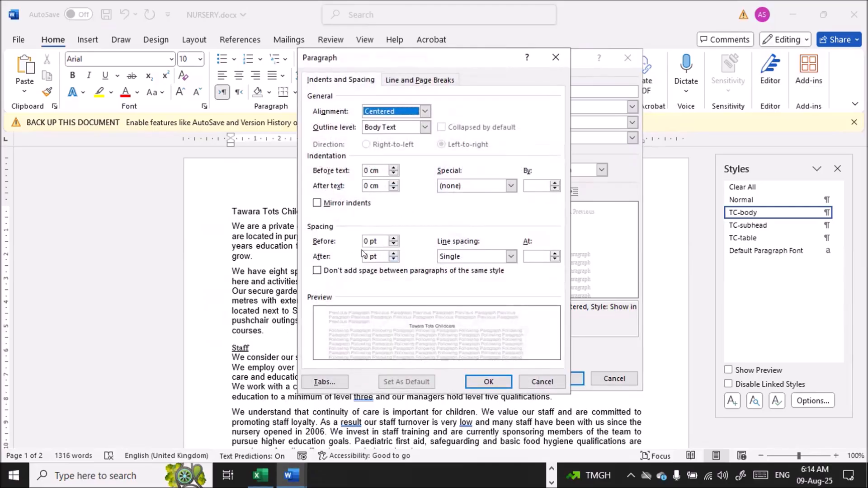
left_click(364, 255)
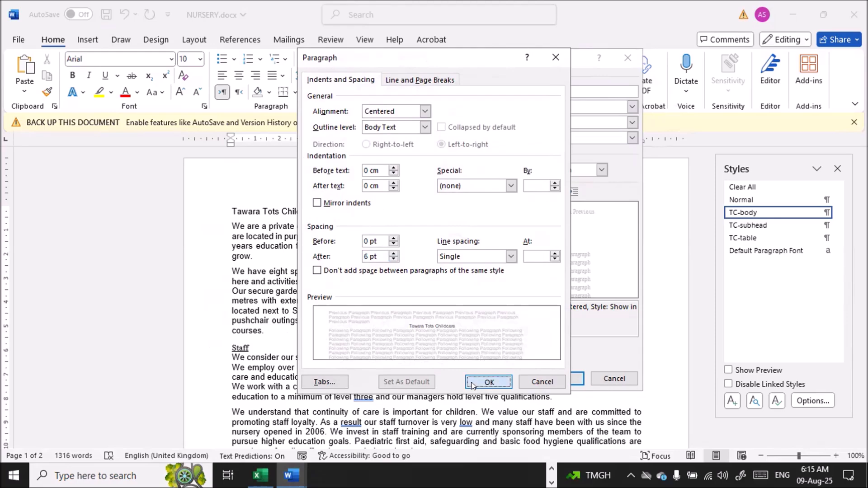
left_click(473, 384)
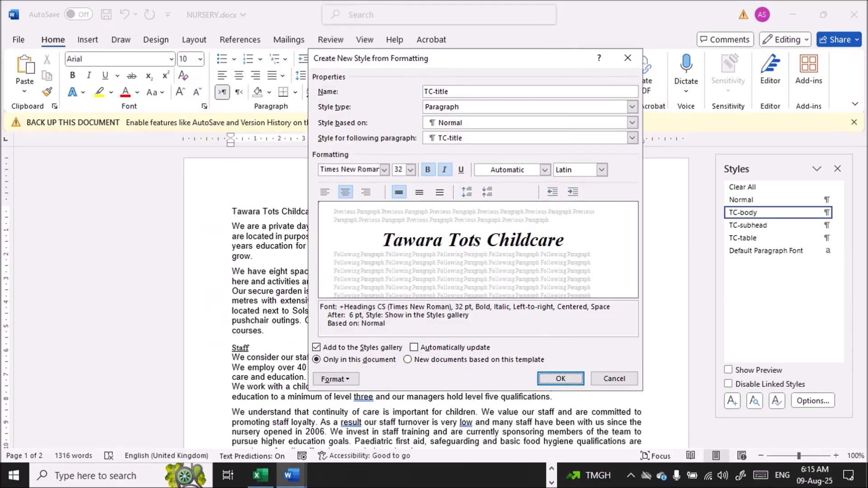
- Capture the Create New Style from Formatting dialog with the TC-title settings and its Normal base using Snipping Tool
key("alt+Tab")
key("alt+Tab")
key("alt+Tab")
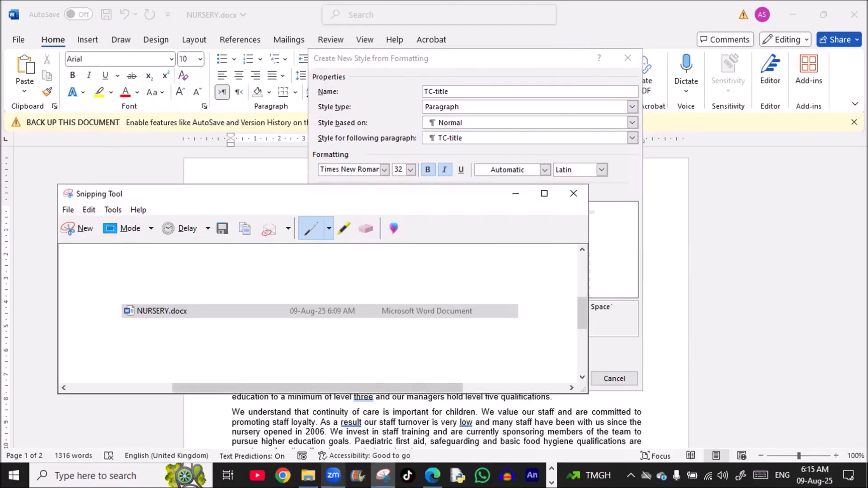
left_click(72, 230)
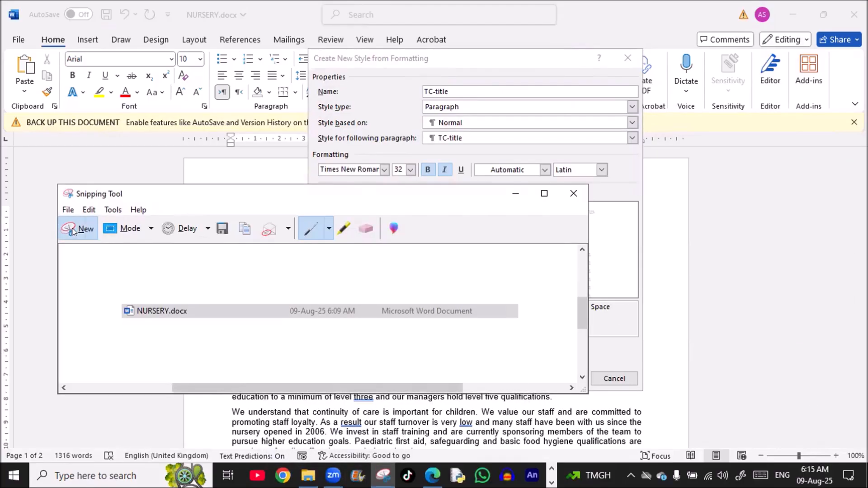
left_click_drag(314, 50, 632, 377)
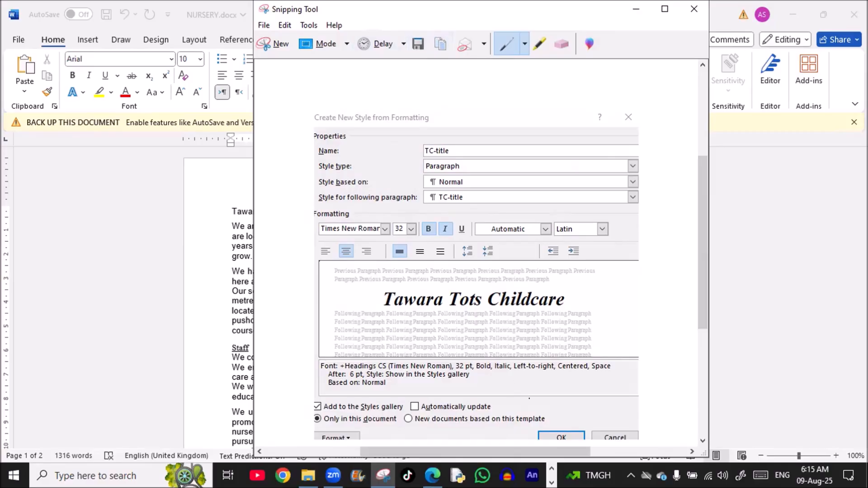
- Return to NURSERY, store the TC-title style with its current settings, and put the title line back in the TC-body style
key("alt+Tab")
key("alt+Tab")
key("alt+Tab")
key("alt+Tab")
key("alt+Tab")
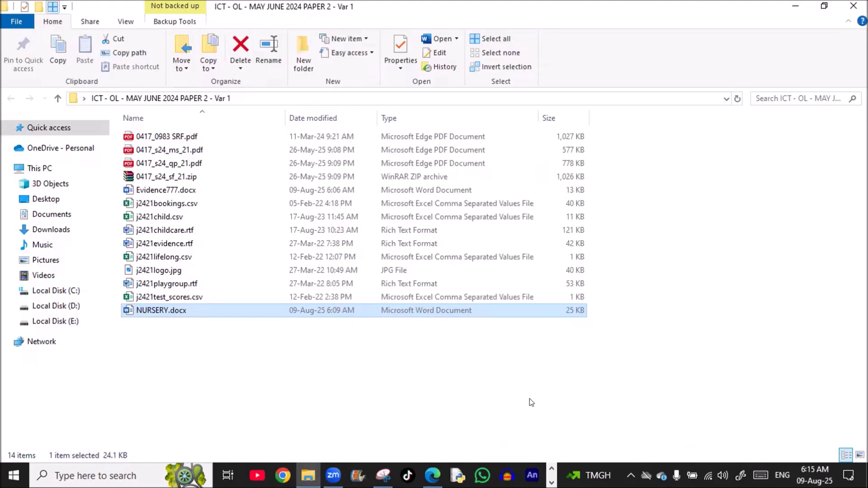
key("alt+Tab")
key("alt+Tab")
key("alt+Tab")
key("alt+Tab")
key("alt+Tab")
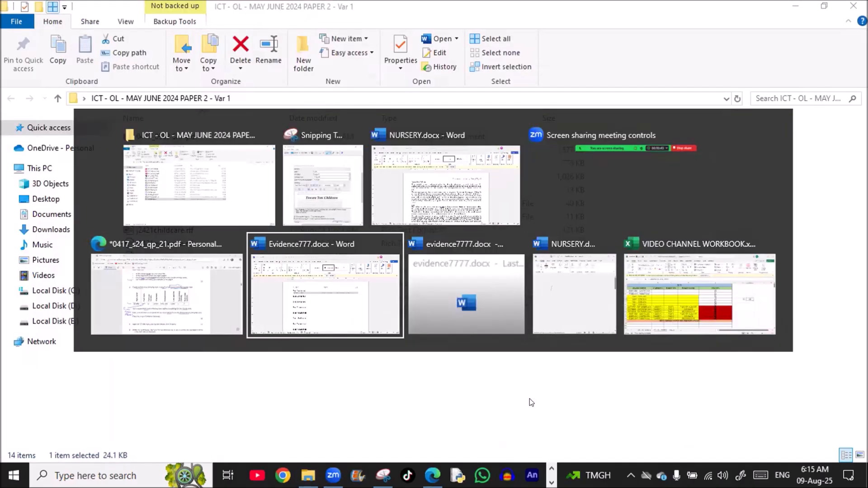
key("alt+Tab")
key("alt+Tab")
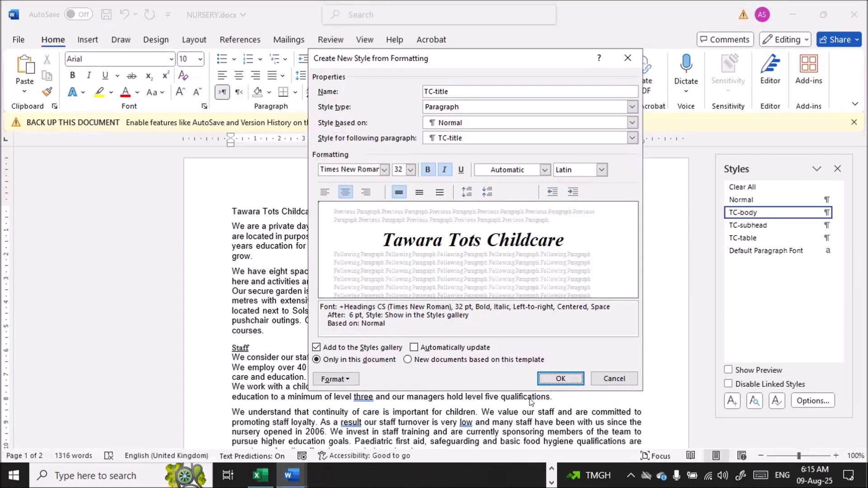
left_click(551, 379)
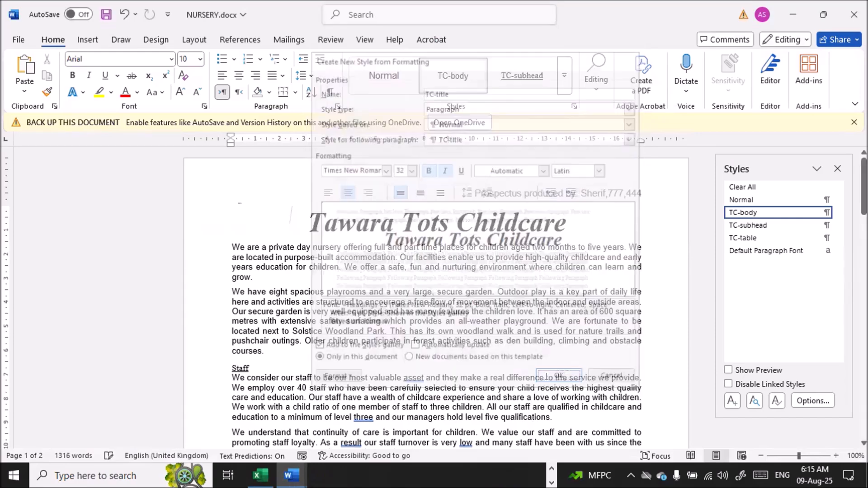
mouse_move(740, 214)
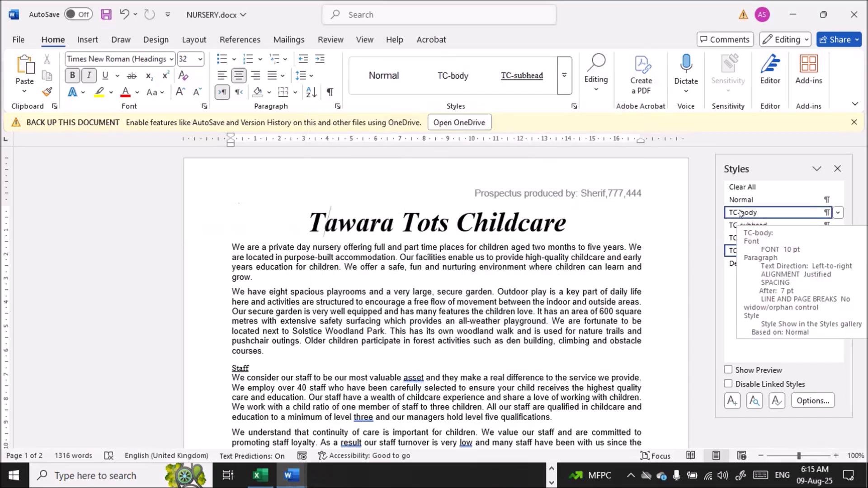
left_click(740, 213)
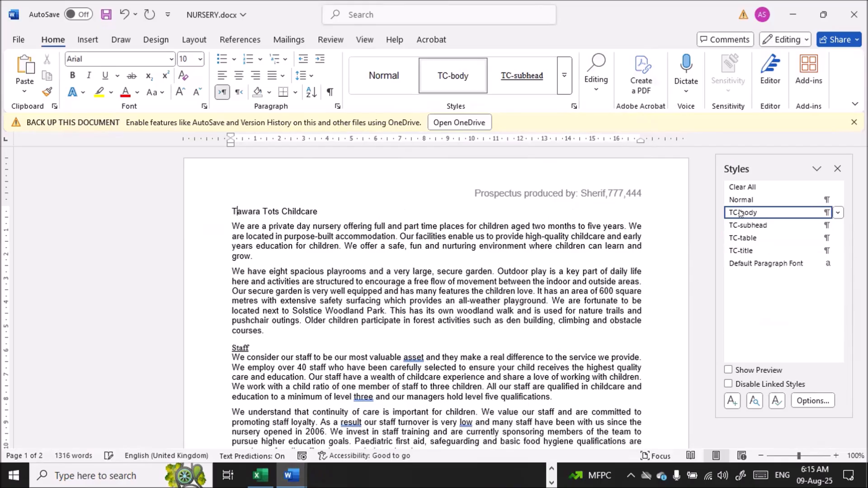
- Paste the style dialog screenshot under Step 3 evidence in Evidence777 and set its text wrapping to Behind Text
key("alt+Tab")
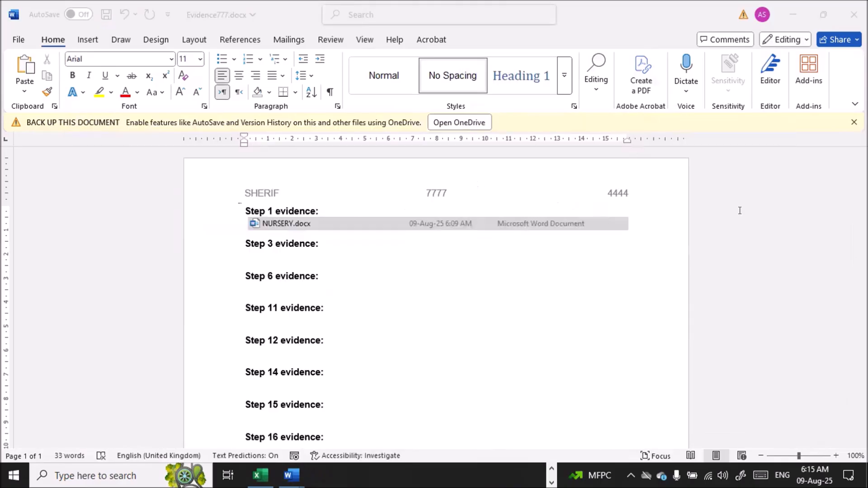
key("ctrl+v")
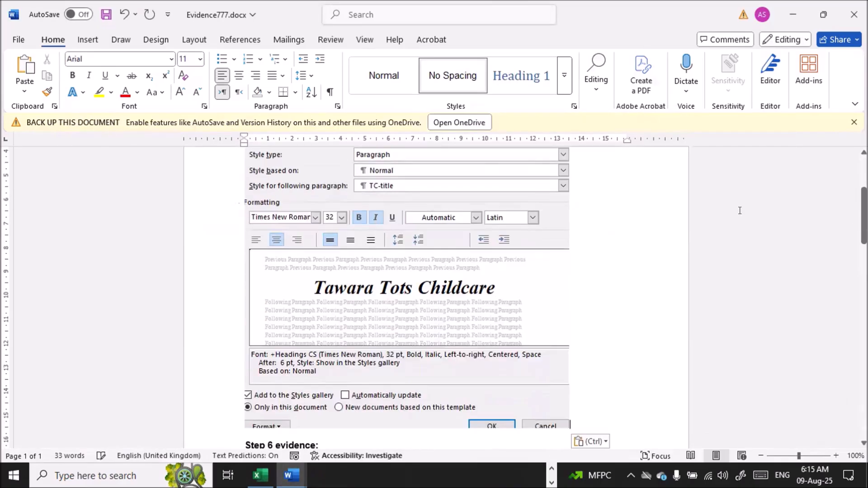
scroll(740, 210, "up", 1)
scroll(368, 270, "up", 3)
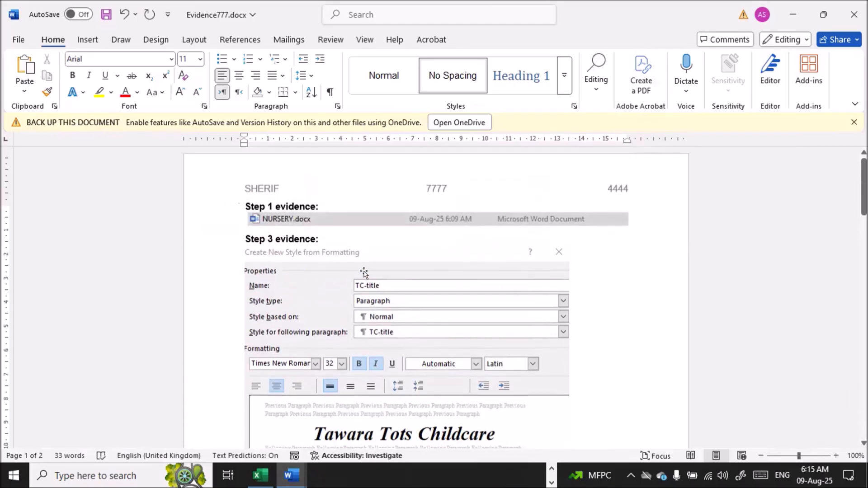
left_click(534, 284)
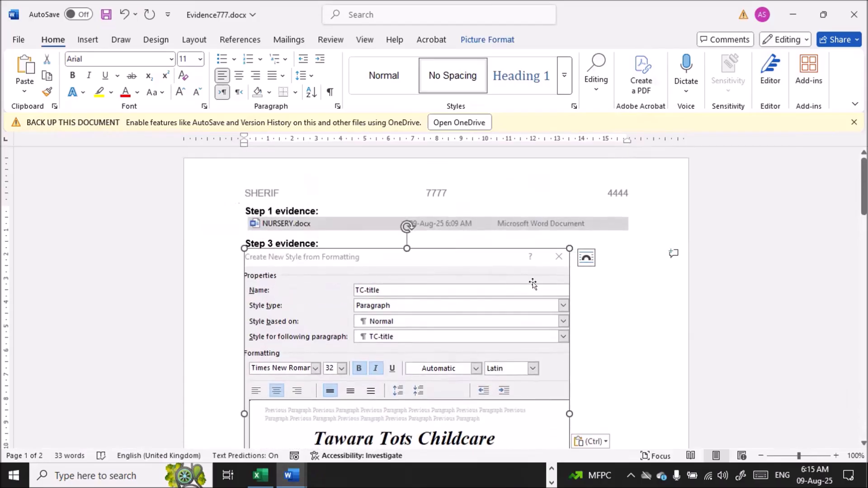
left_click(587, 257)
left_click(652, 376)
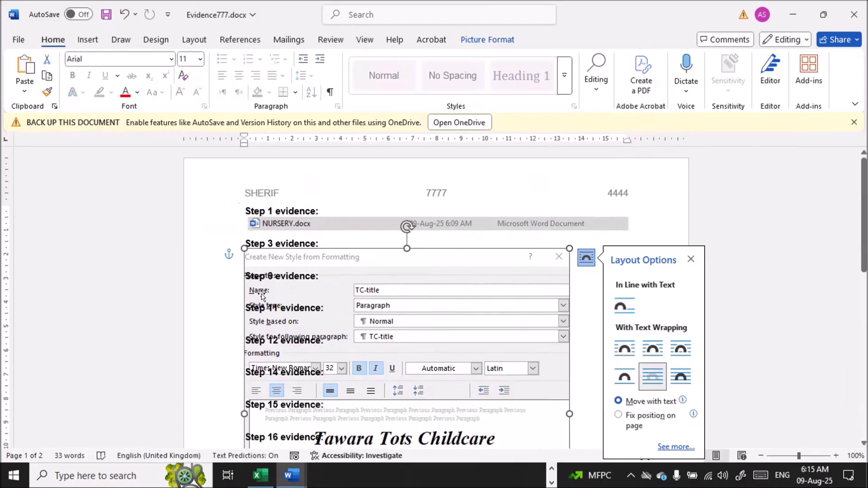
- Insert blank lines before the Step 6 evidence heading to move it below the screenshot, and save Evidence777
left_click(233, 271)
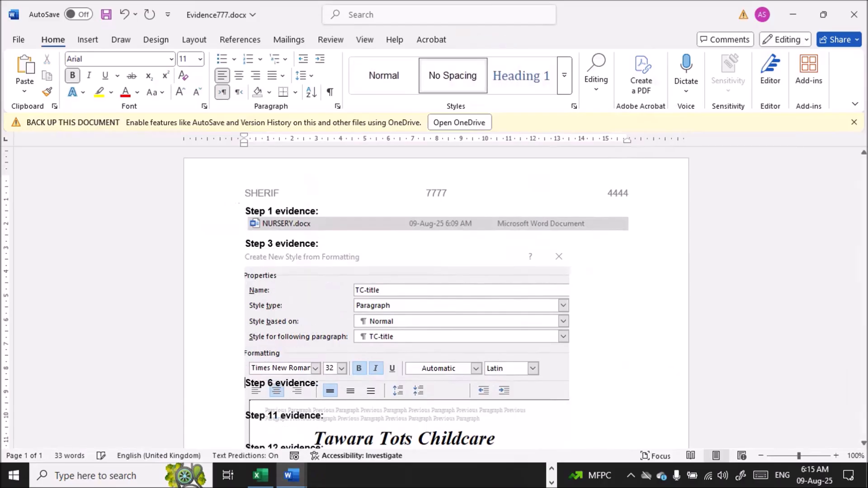
scroll(434, 298, "down", 5)
key("Return")
key("Return")
key("Return")
key("Return")
key("Return")
key("Return")
key("Return")
key("Return")
key("Return")
key("Return")
key("Return")
key("Return")
key("Return")
key("Return")
key("Return")
key("Return")
key("Return")
key("Return")
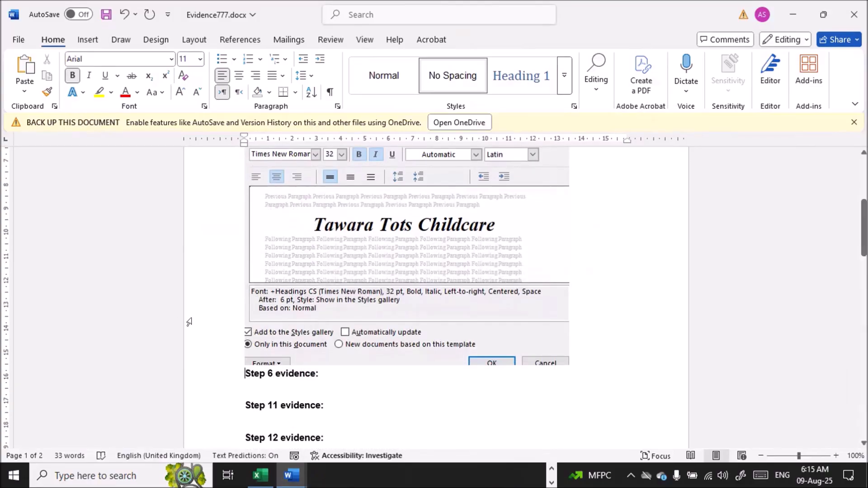
scroll(188, 322, "down", 10)
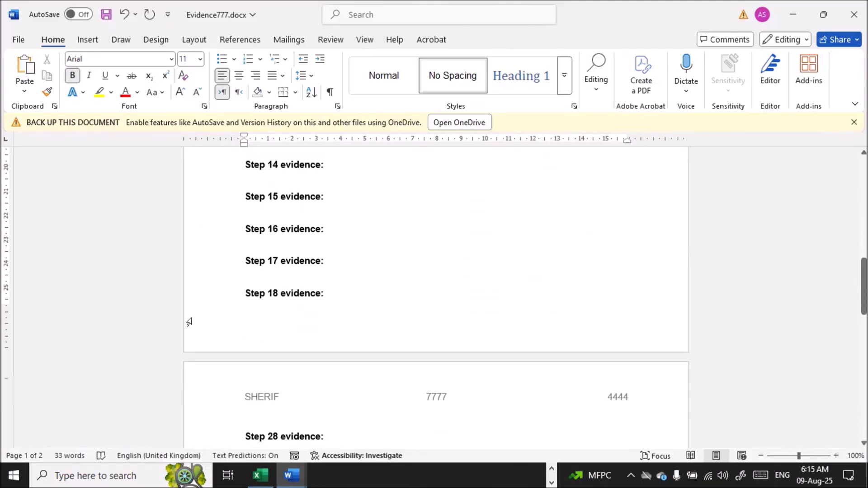
scroll(189, 322, "up", 6)
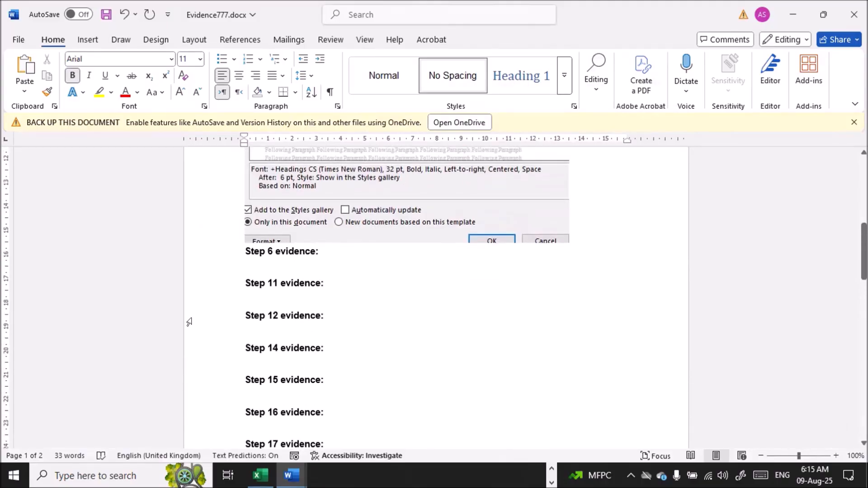
left_click(105, 14)
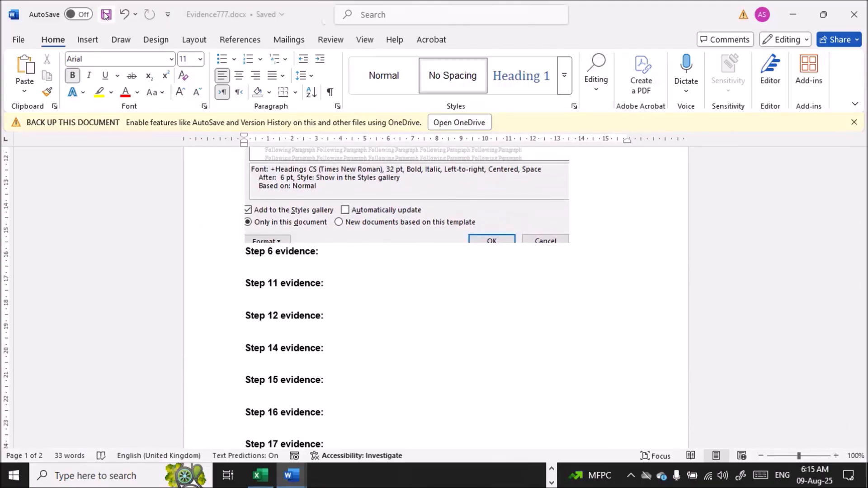
- Switch to the question paper in Edge and underline TC-title and Tawara Tots Childcare in the step 4 instruction
key("alt+Tab")
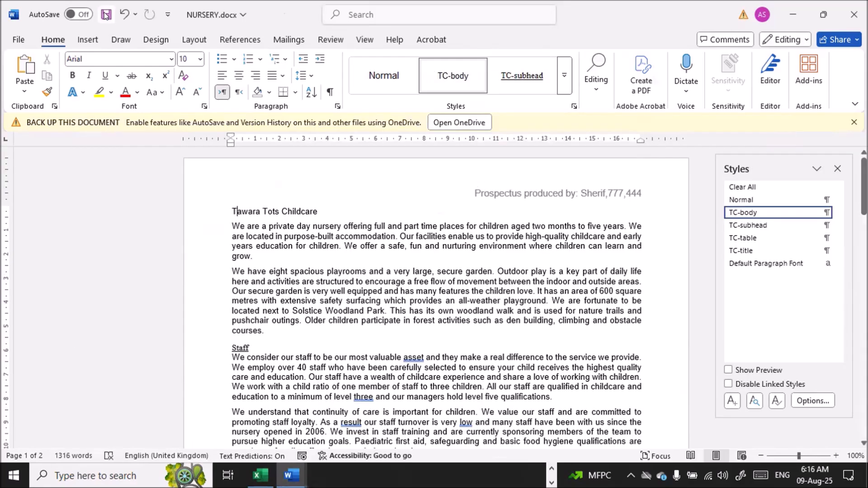
key("alt+Tab")
key("Tab")
key("Tab")
key("Tab")
key("Tab")
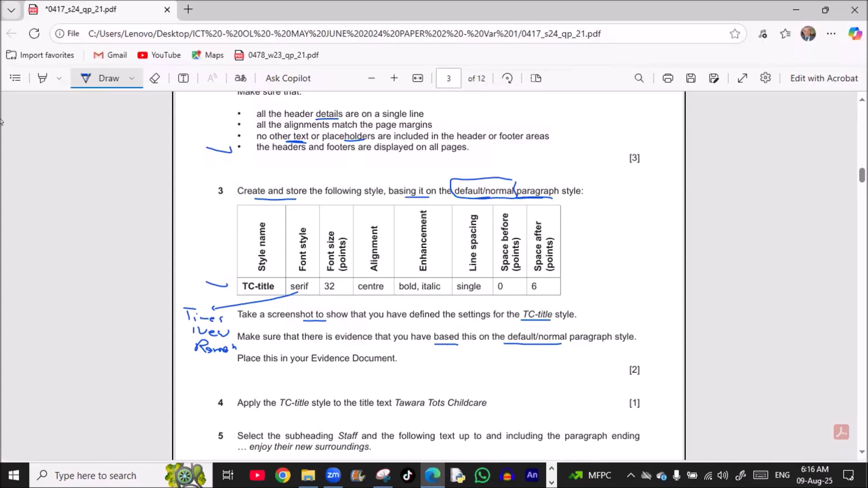
scroll(1, 121, "down", 6)
scroll(1, 77, "up", 2)
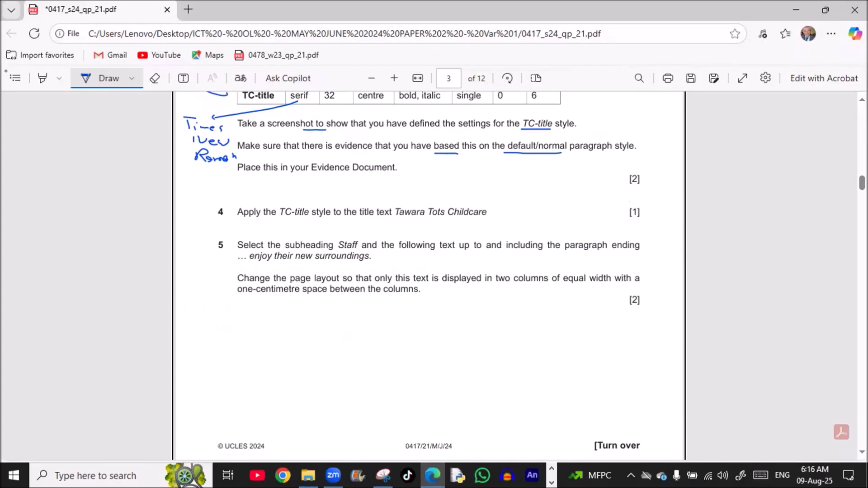
left_click_drag(274, 218, 320, 217)
left_click_drag(408, 218, 479, 218)
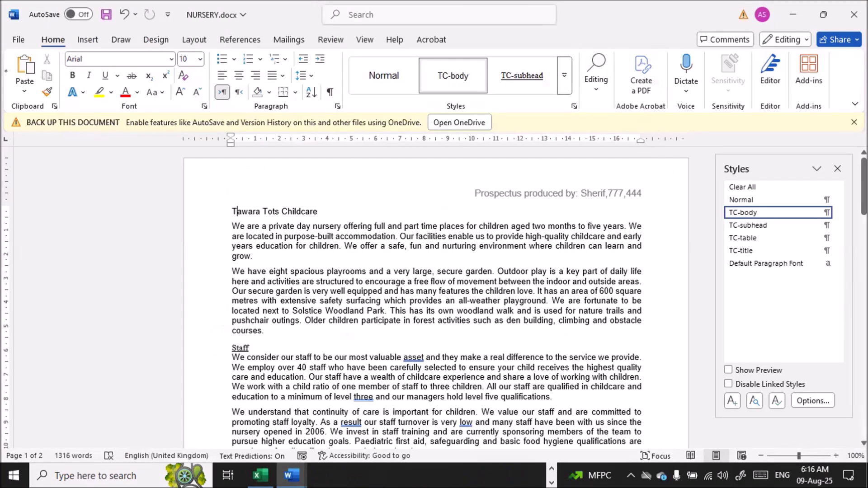
- Apply the TC-title style to the title Tawara Tots Childcare in NURSERY
left_click(184, 214)
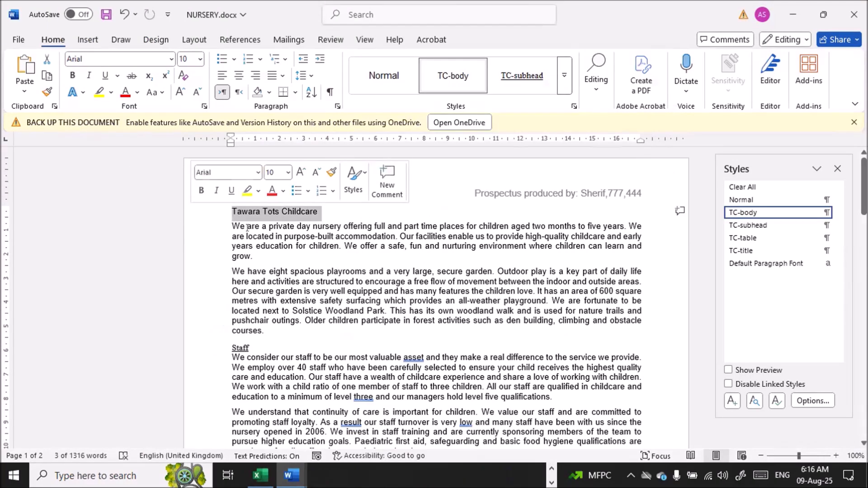
left_click(746, 251)
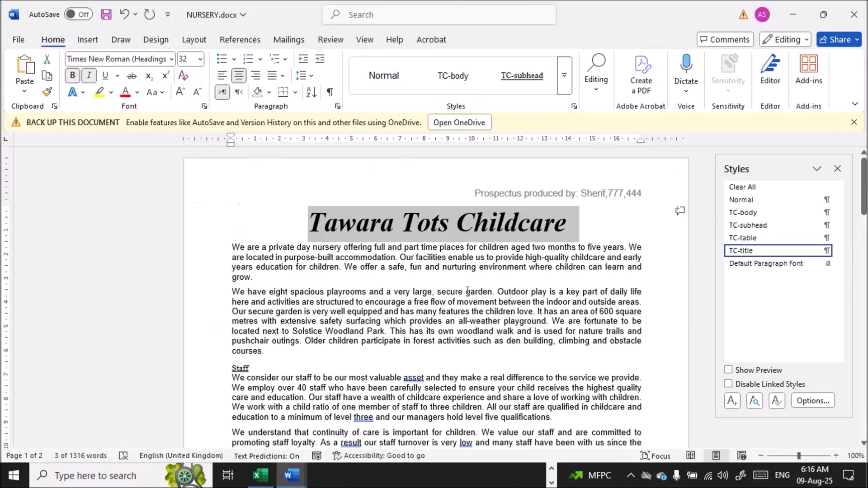
left_click(309, 291)
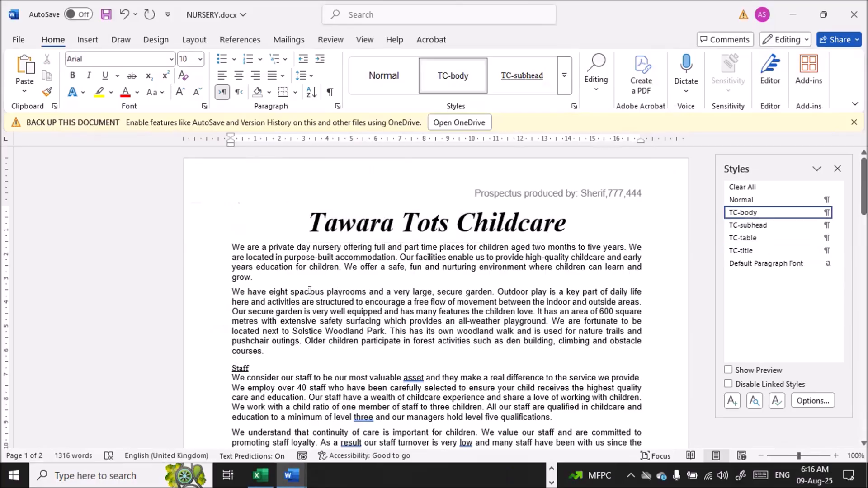
- Mark the step 5 requirements in the question paper: the Staff to enjoy their new surroundings range, page layout, two columns and one-centimetre spacing
key("alt+Tab")
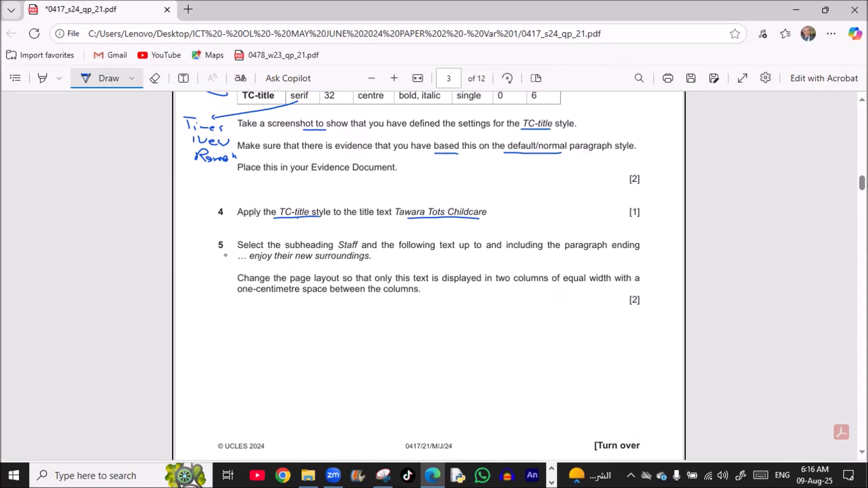
left_click_drag(337, 248, 359, 250)
left_click_drag(245, 263, 363, 263)
left_click_drag(315, 282, 329, 283)
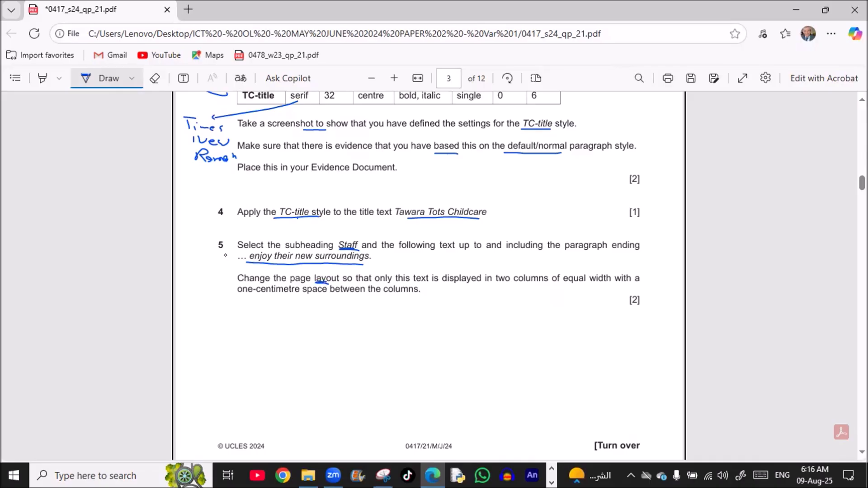
left_click_drag(431, 284, 454, 286)
mouse_move(545, 287)
left_mouse_down()
mouse_move(502, 287)
mouse_move(508, 260)
mouse_move(552, 288)
left_mouse_up()
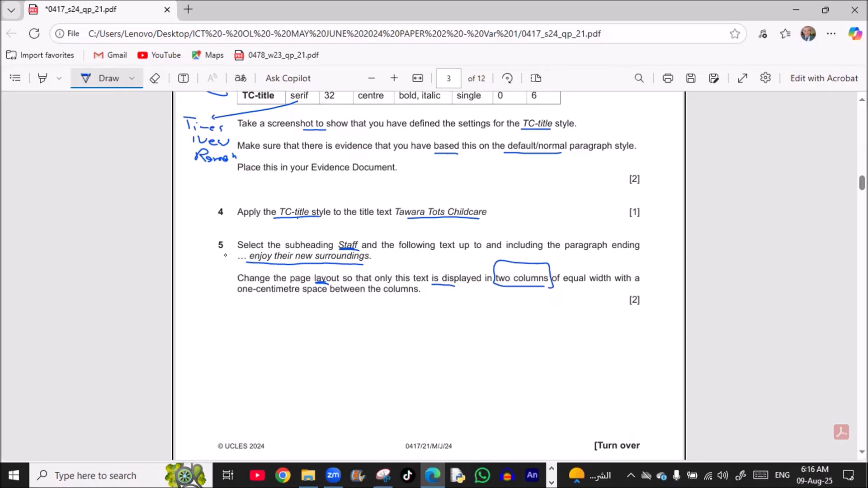
mouse_move(296, 293)
left_mouse_down()
mouse_move(278, 298)
mouse_move(235, 282)
mouse_move(294, 292)
left_mouse_up()
- Format NURSERY's text from the Staff subheading through "enjoy their new surroundings" as two equal-width columns with 1 cm spacing
key("alt+Tab")
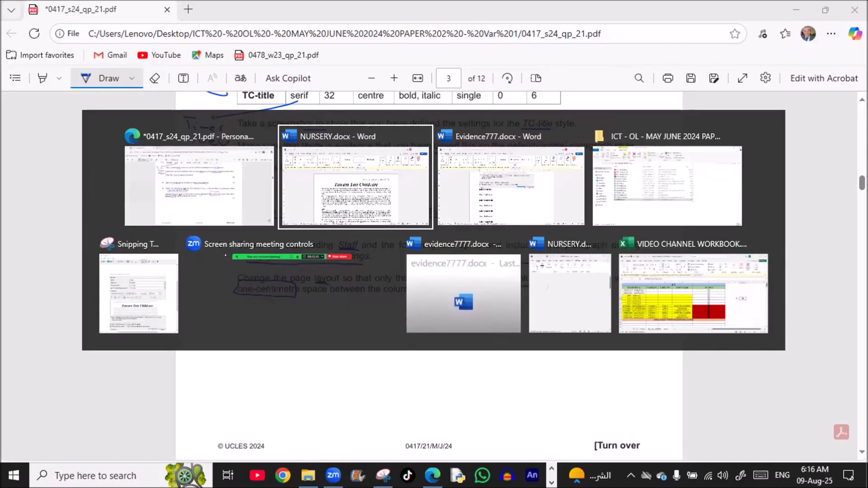
scroll(185, 337, "down", 3)
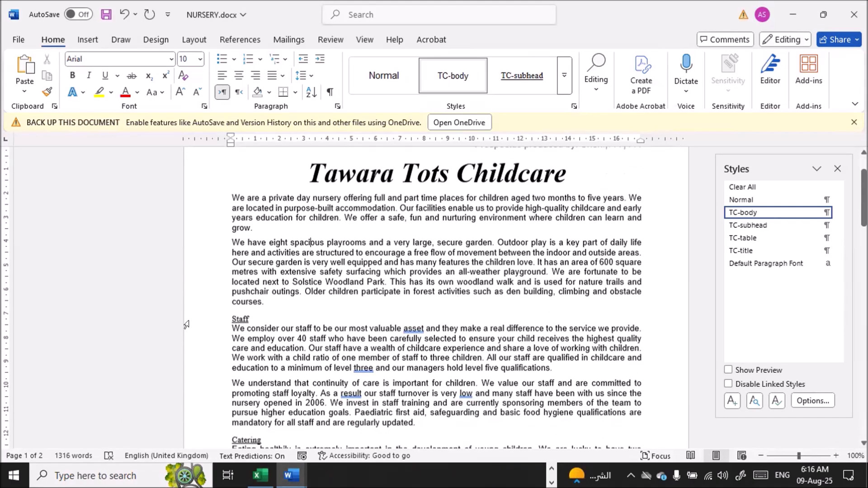
left_click_drag(187, 243, 177, 229)
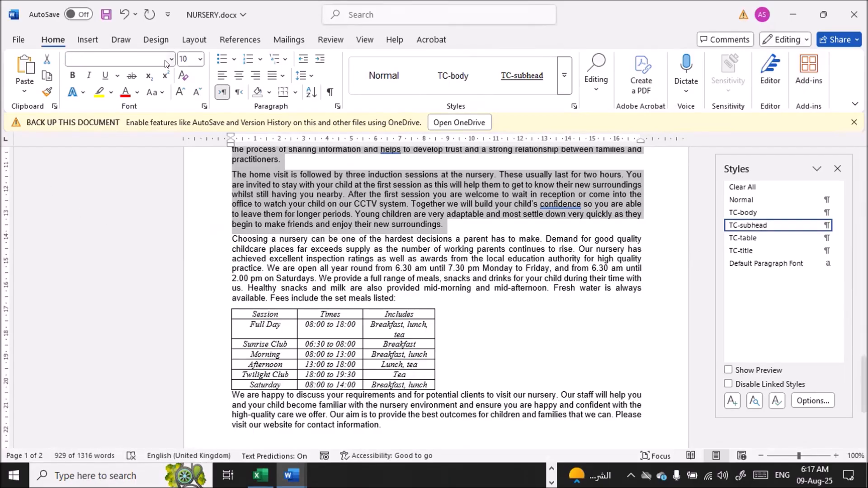
left_click(193, 40)
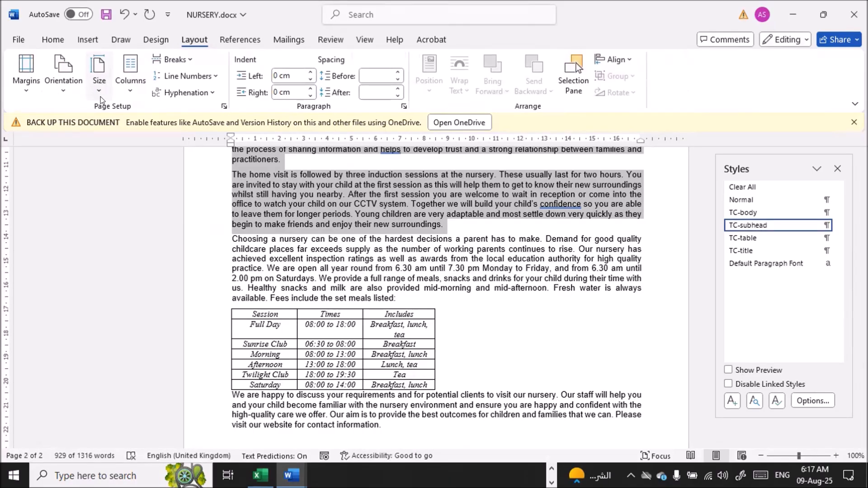
left_click(131, 91)
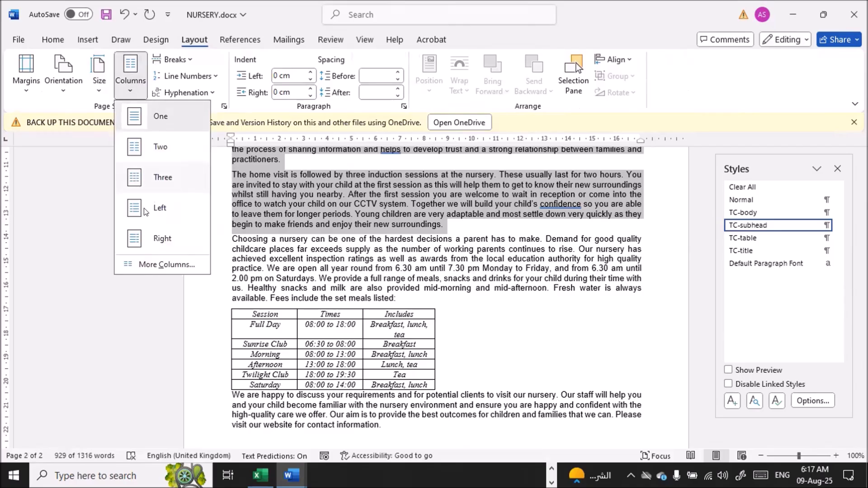
left_click(153, 260)
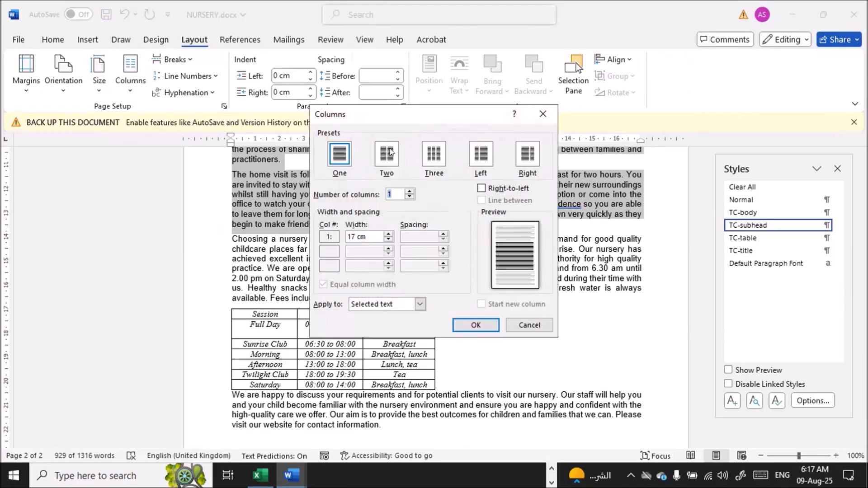
left_click(390, 164)
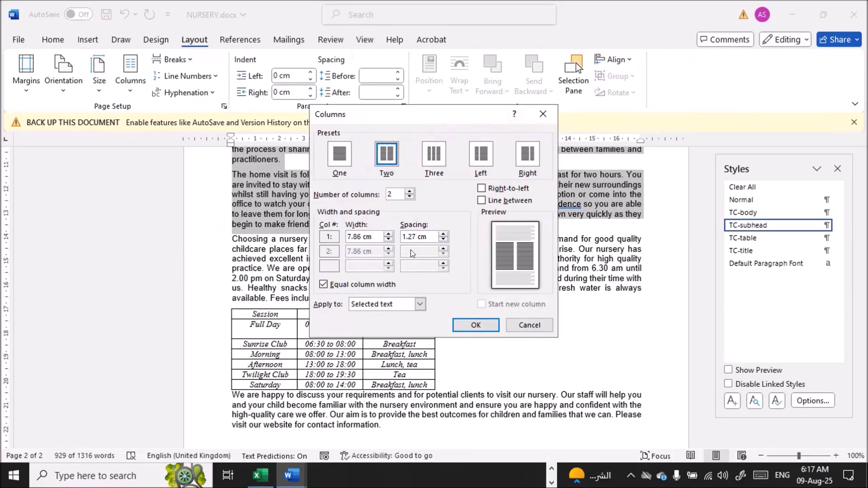
left_click(413, 235)
key("BackSpace")
key("BackSpace")
type("0")
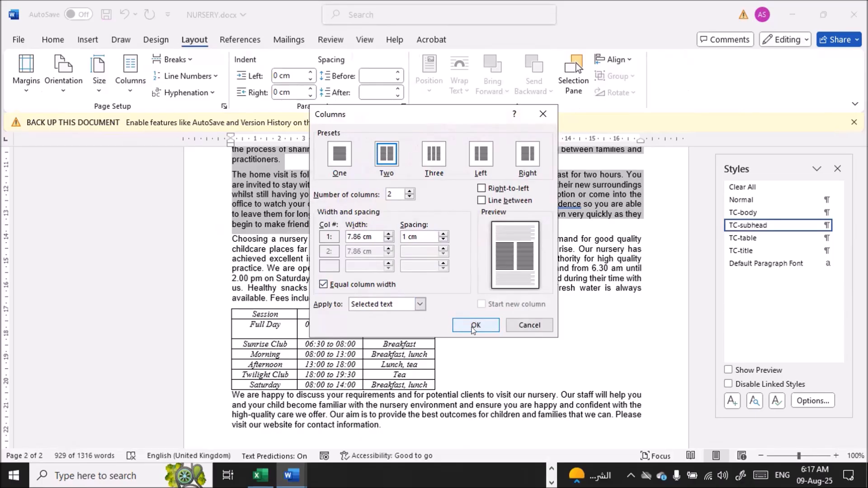
left_click(472, 324)
scroll(472, 323, "up", 15)
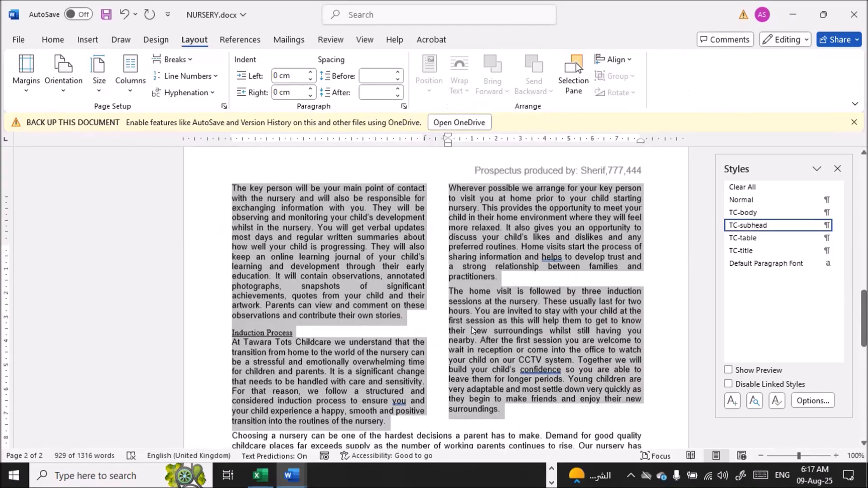
- Switch to the question paper in Edge and underline step 6's TC-subhead style requirements, noting Arial beneath sans-serif
scroll(472, 328, "up", 7)
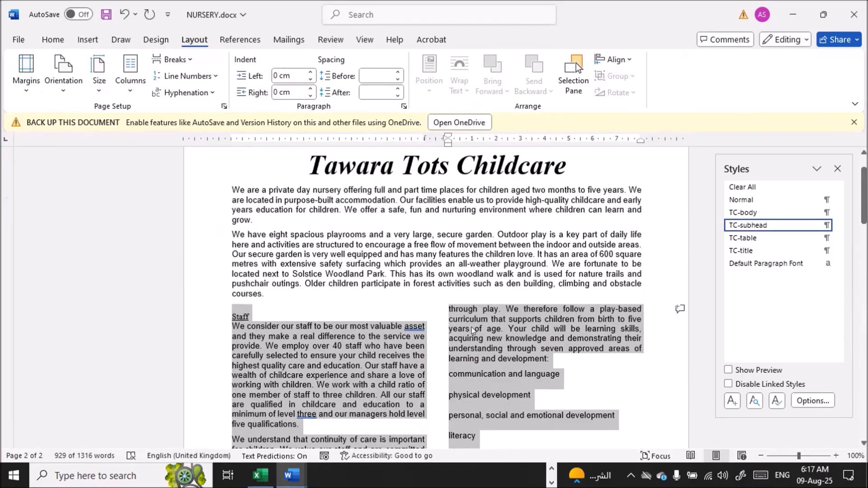
key("alt+Tab")
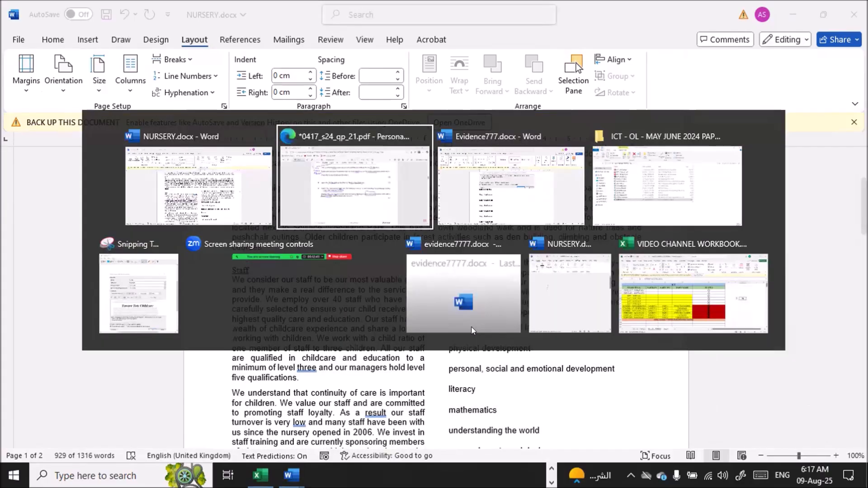
scroll(287, 312, "down", 8)
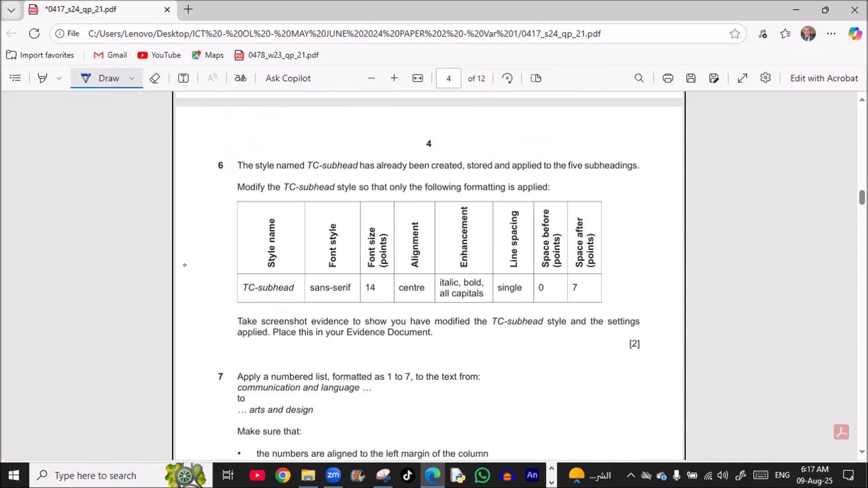
left_click_drag(308, 172, 357, 173)
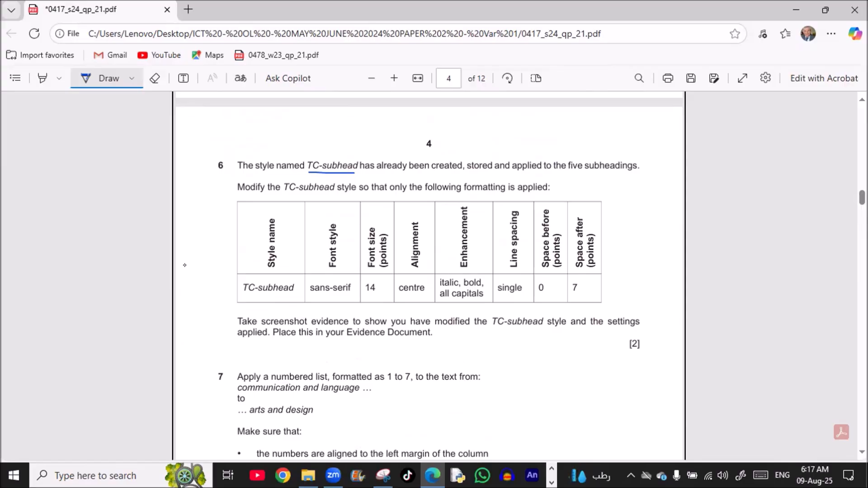
left_click_drag(559, 172, 616, 174)
left_click_drag(239, 193, 325, 192)
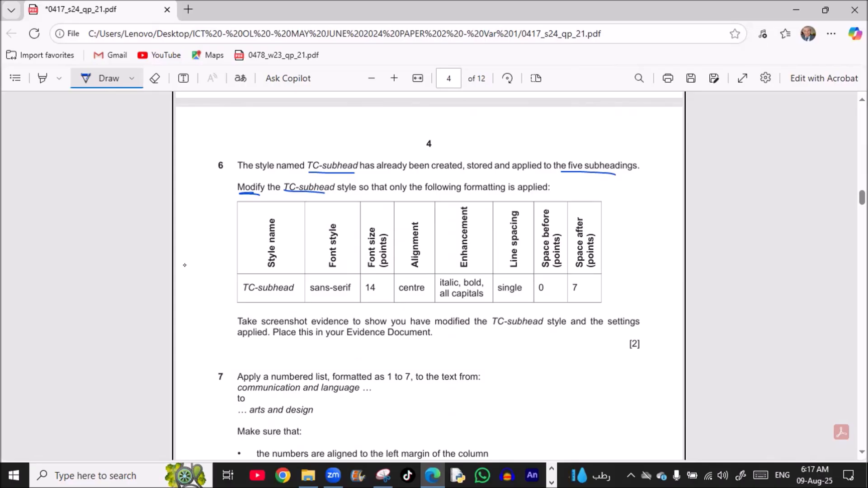
left_click_drag(387, 193, 480, 194)
mouse_move(315, 296)
left_mouse_down()
mouse_move(343, 296)
mouse_move(319, 309)
mouse_move(352, 311)
mouse_move(382, 294)
mouse_move(479, 287)
mouse_move(479, 300)
mouse_move(516, 296)
left_mouse_up()
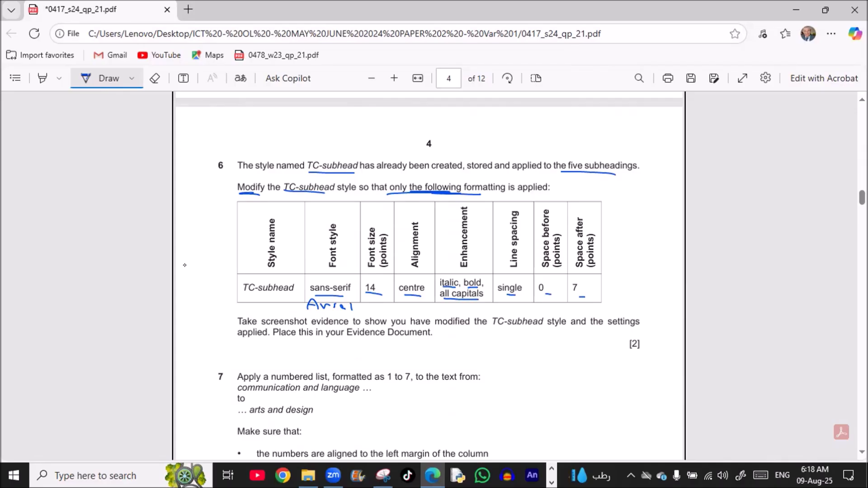
- Return to NURSERY and modify the TC-subhead style to Arial, 14 pt, bold and italic, with underline removed
key("alt+Tab")
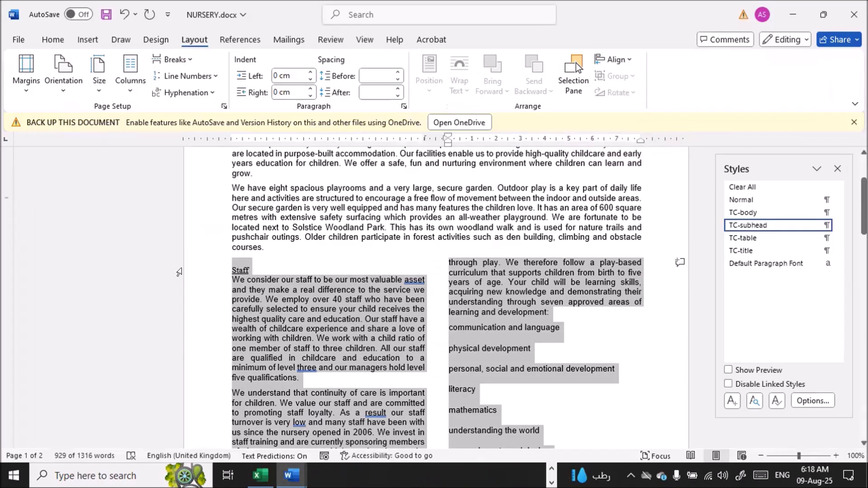
left_click(838, 225)
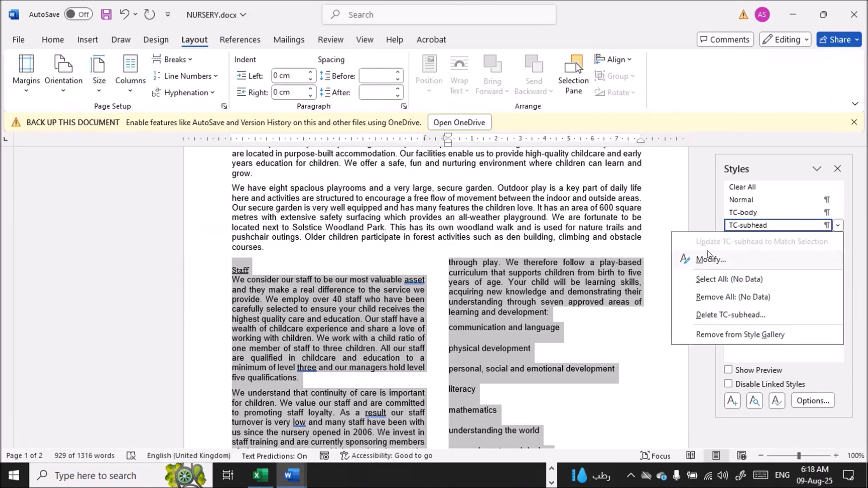
left_click(698, 260)
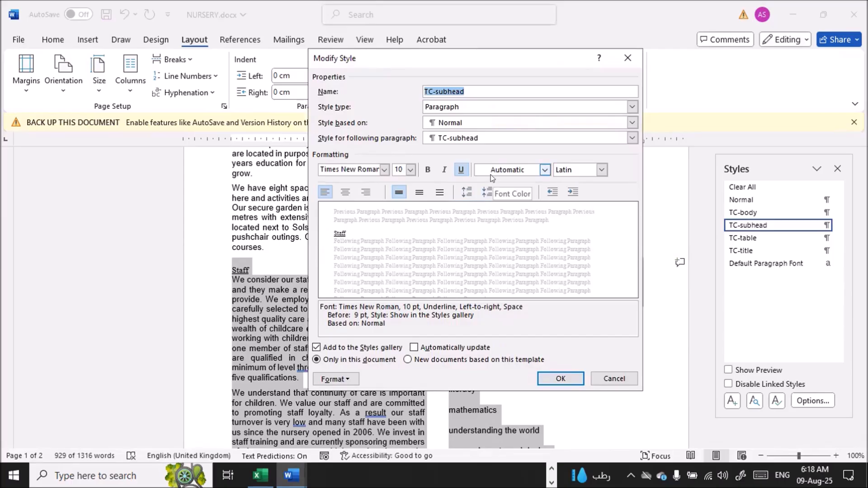
left_click(384, 170)
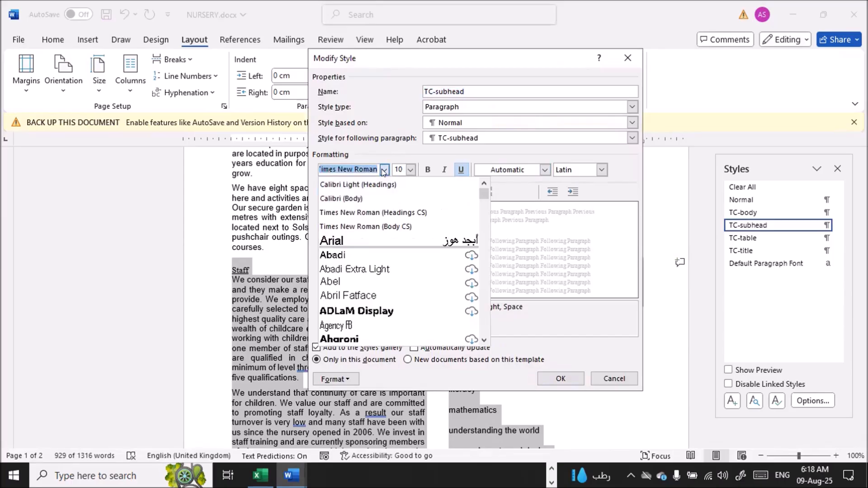
left_click(347, 242)
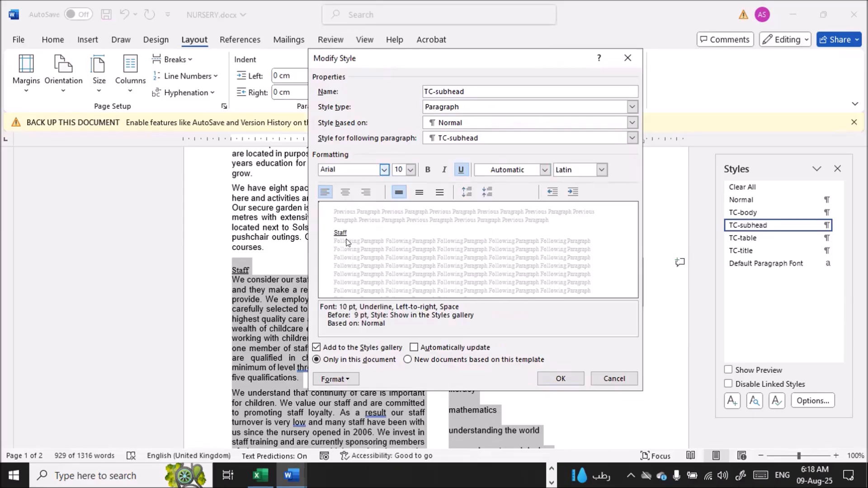
left_click(410, 170)
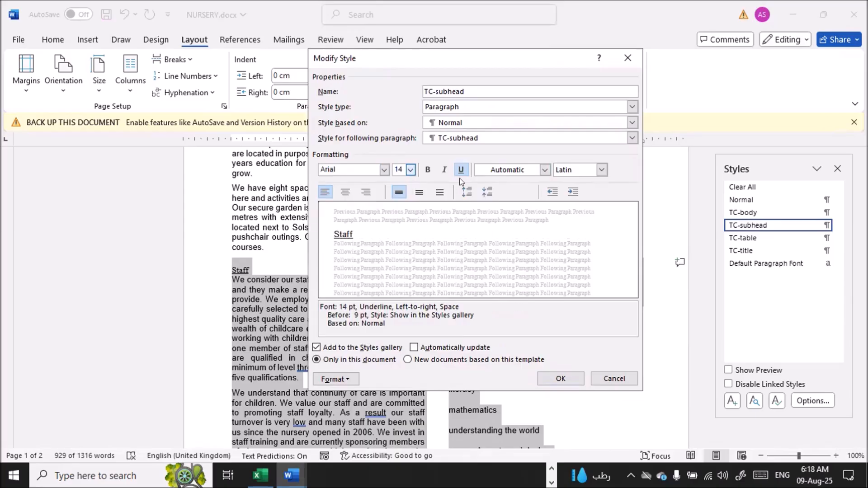
left_click(427, 170)
left_click(444, 170)
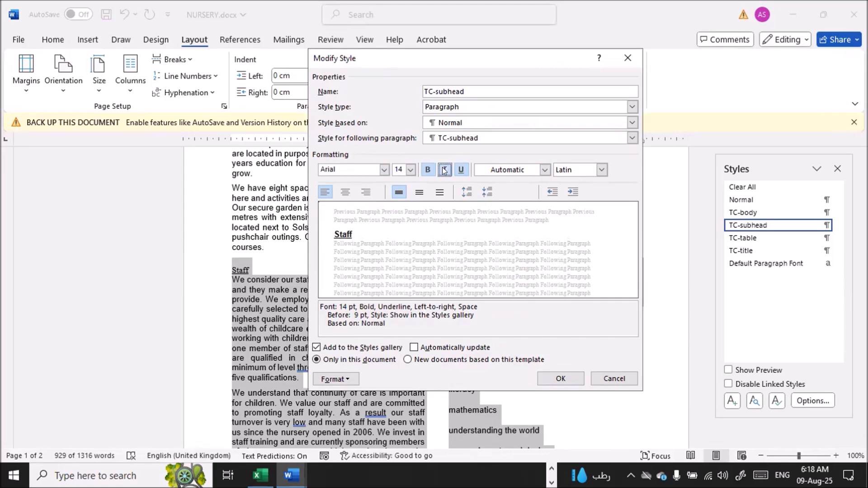
left_click(460, 170)
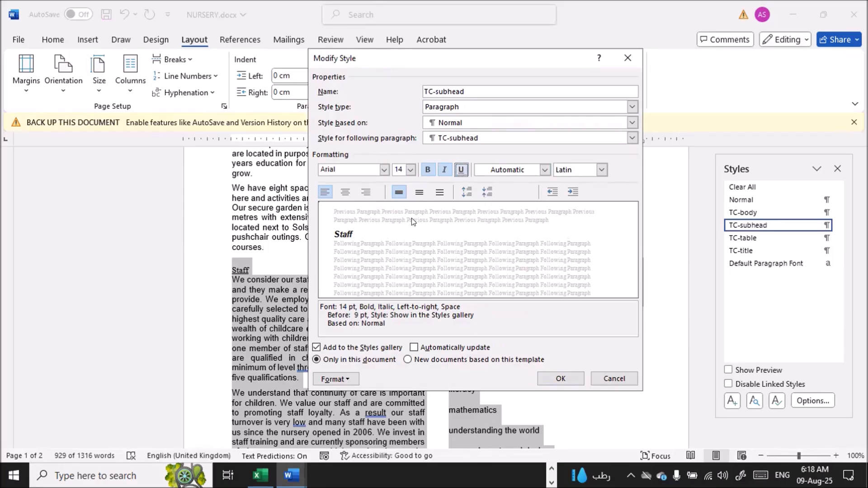
- Recheck the question paper, then set the TC-subhead style to centred alignment and all caps
key("alt+Tab")
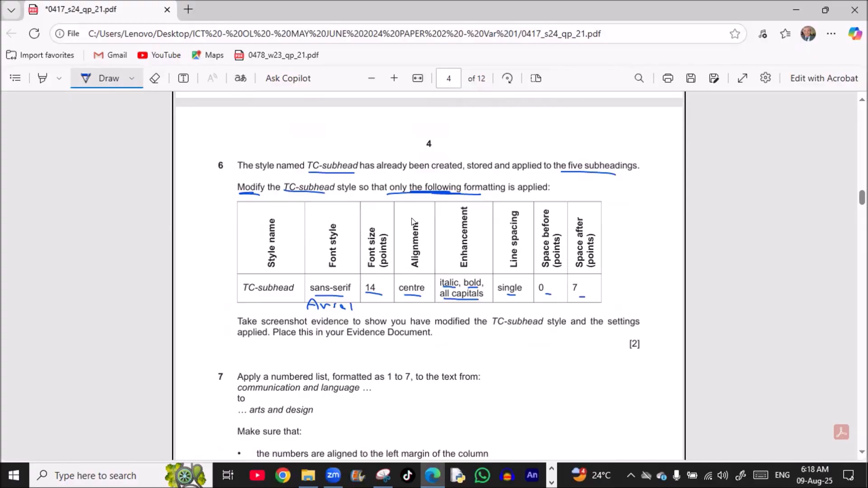
key("alt+Tab")
left_click(346, 193)
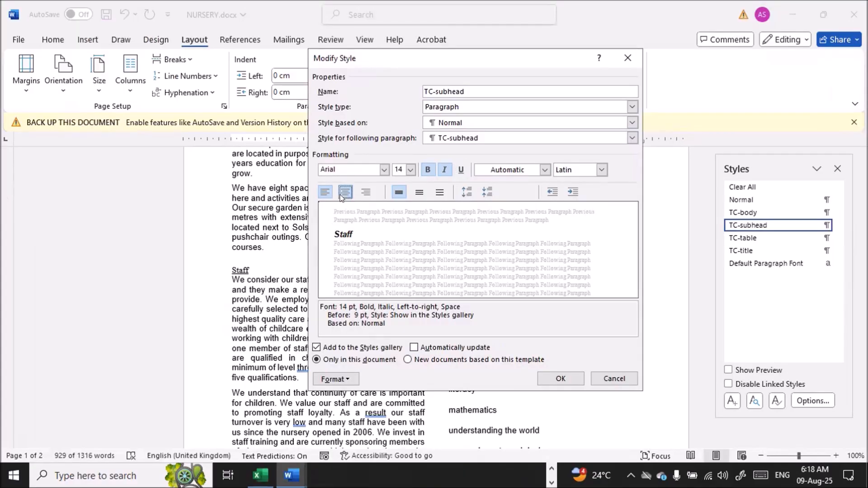
left_click(340, 380)
left_click(343, 248)
left_click(482, 266)
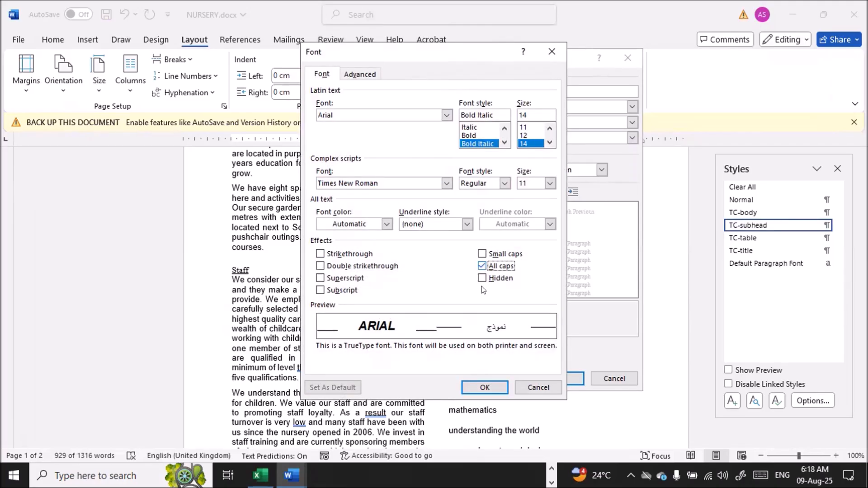
left_click(484, 387)
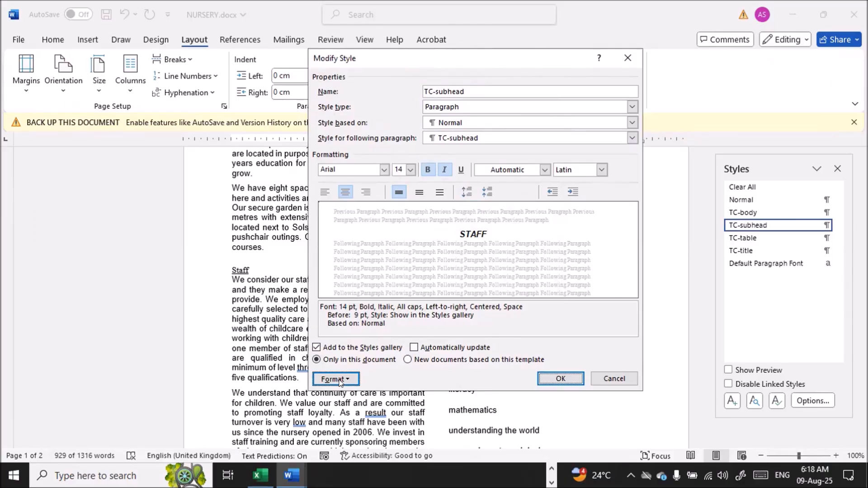
- Check the required spacing in the question paper and set TC-subhead's paragraph spacing to 0 pt before and 7 pt after
key("alt+Tab")
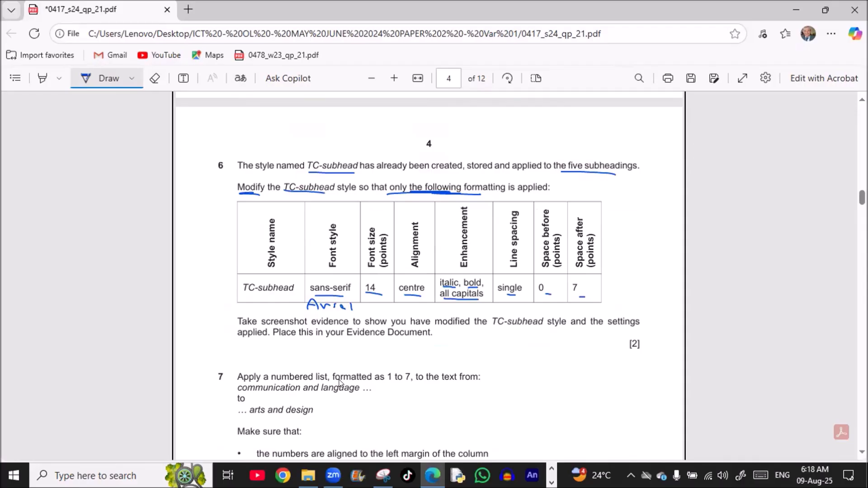
key("alt+Tab")
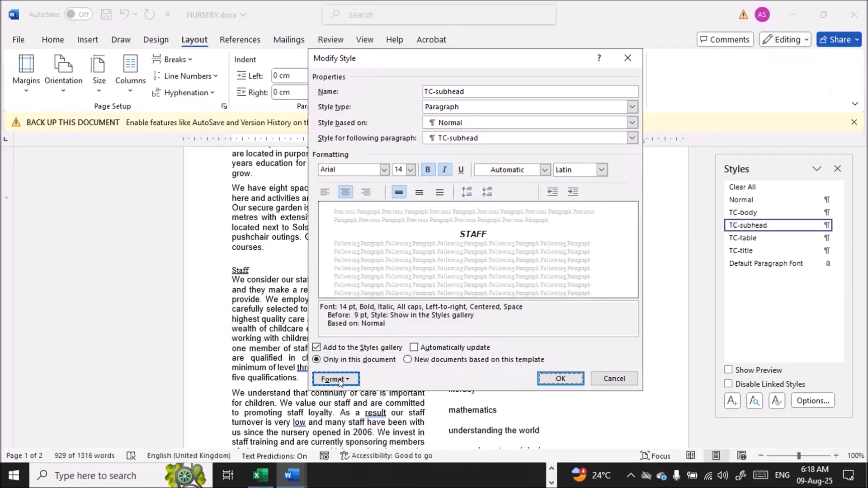
left_click(341, 382)
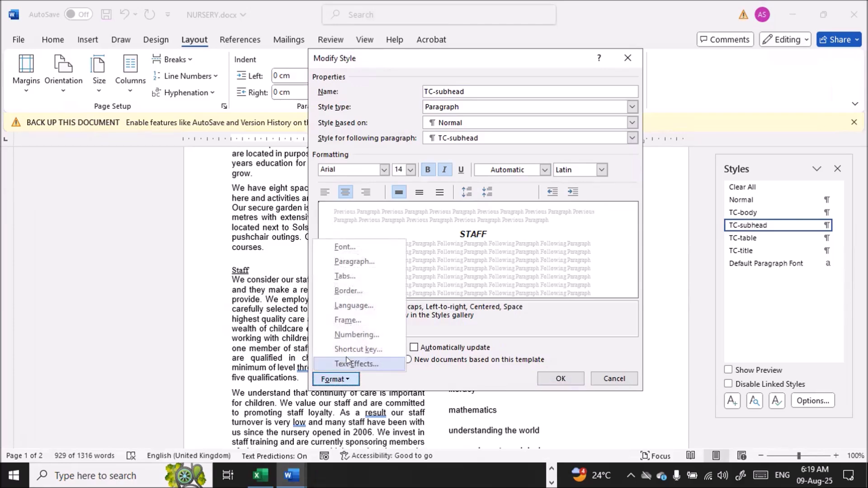
left_click(355, 267)
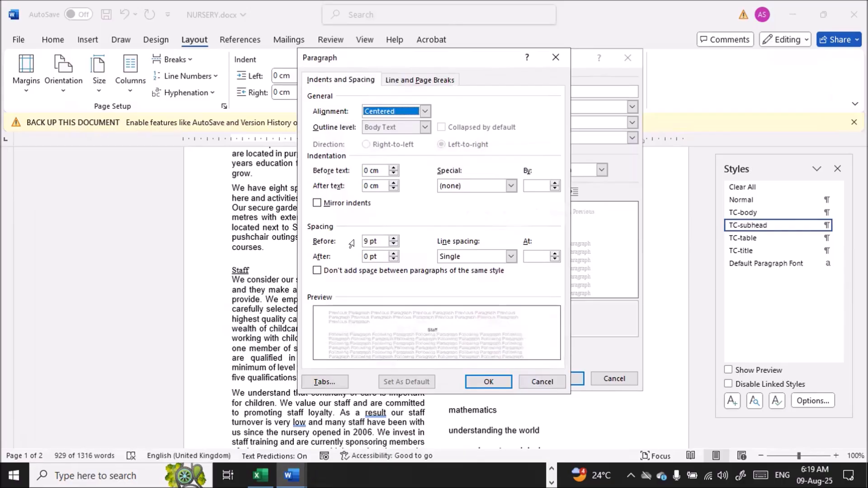
left_click(366, 241)
key("BackSpace")
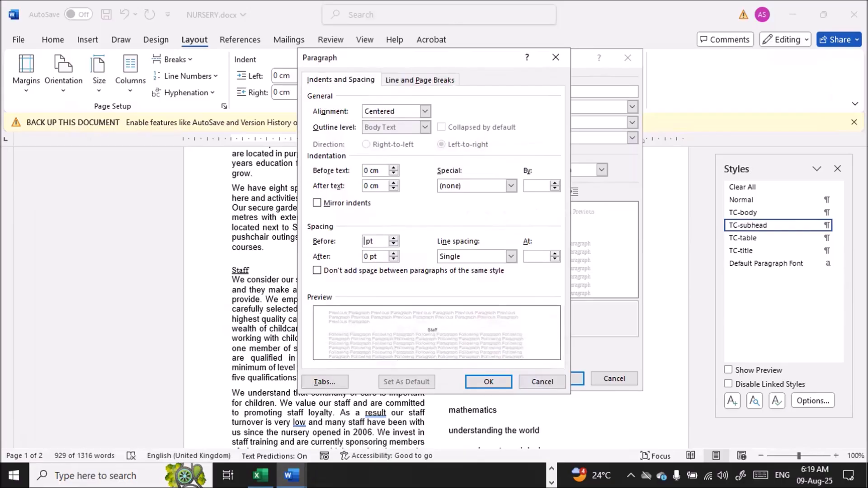
type("0")
key("Tab")
type("7")
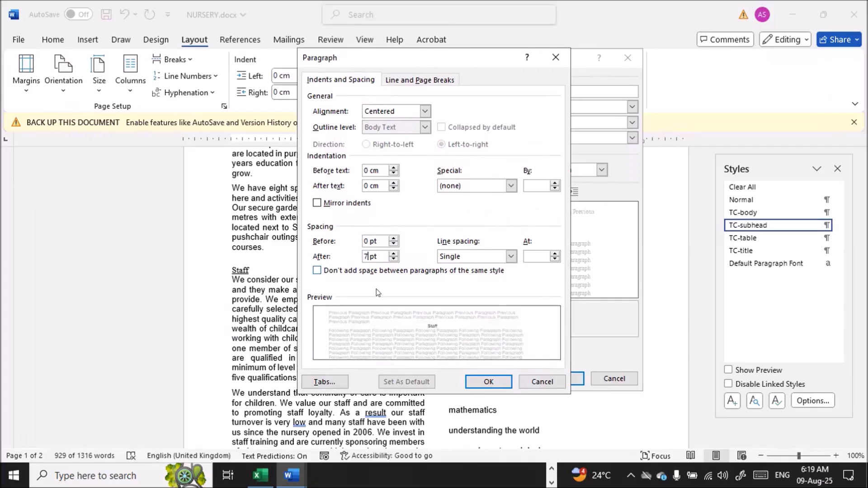
left_click(475, 384)
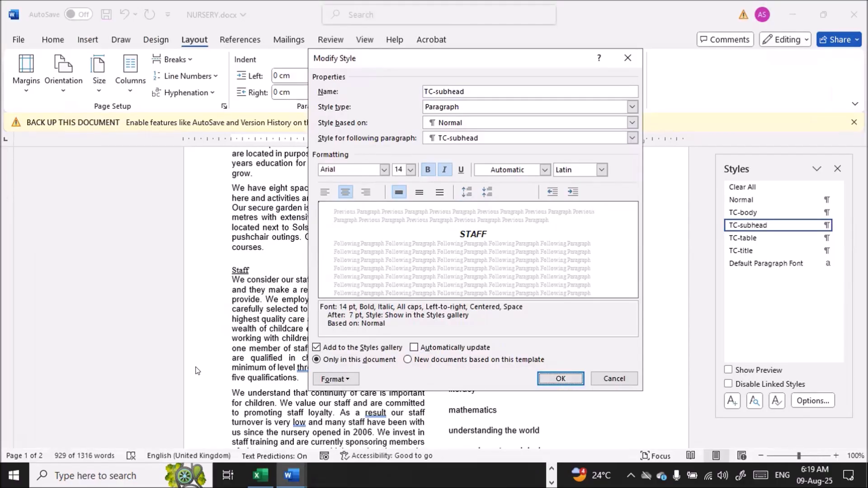
- Switch to Snipping Tool, capture the Modify Style dialog showing the TC-subhead settings, and copy the snip
key("alt+Tab")
key("alt+Tab")
key("alt+Tab")
key("alt+Tab")
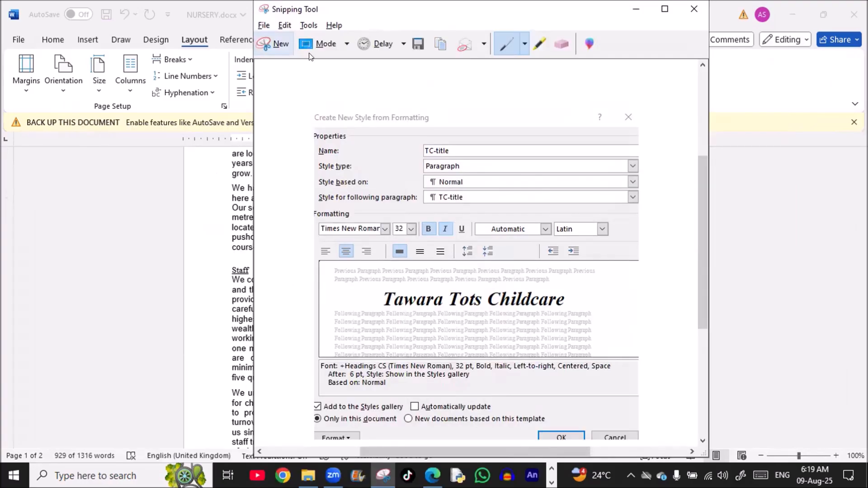
left_click(266, 42)
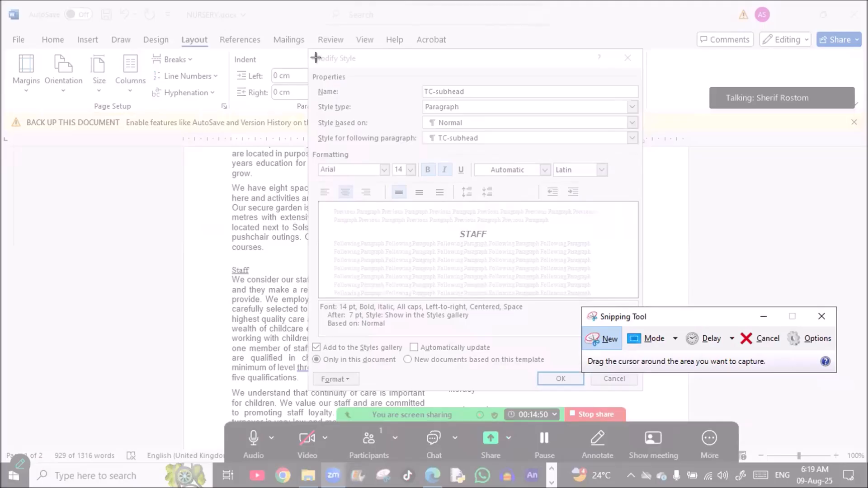
left_click_drag(308, 49, 638, 388)
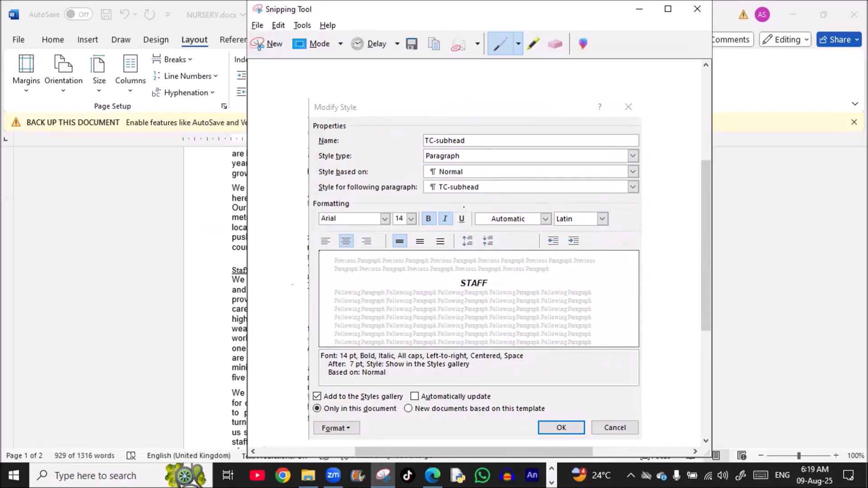
left_click(431, 45)
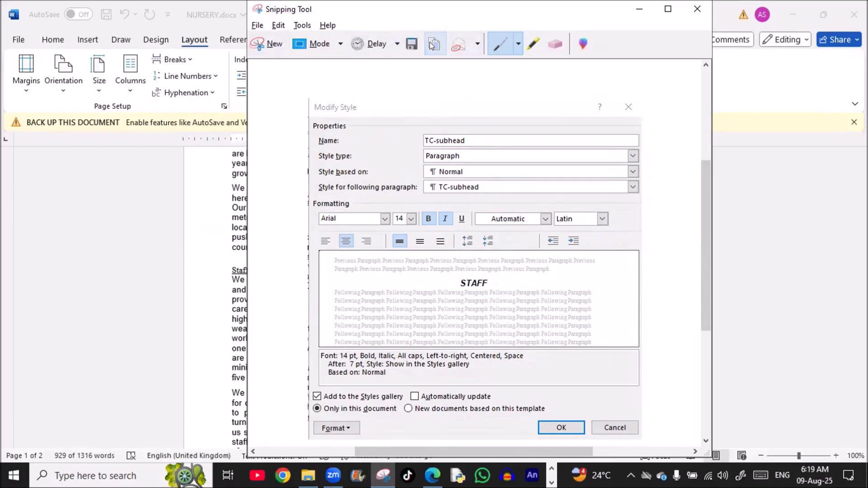
- Return to NURSERY and apply the modified TC-subhead style settings
key("alt+Tab")
key("alt+Tab")
key("alt+Tab")
key("alt+Tab")
key("alt+Tab")
key("alt+Tab")
key("alt+Tab")
key("alt+Tab")
key("alt+Tab")
key("alt+Tab")
key("alt+Tab")
key("alt+Tab")
key("alt+Tab")
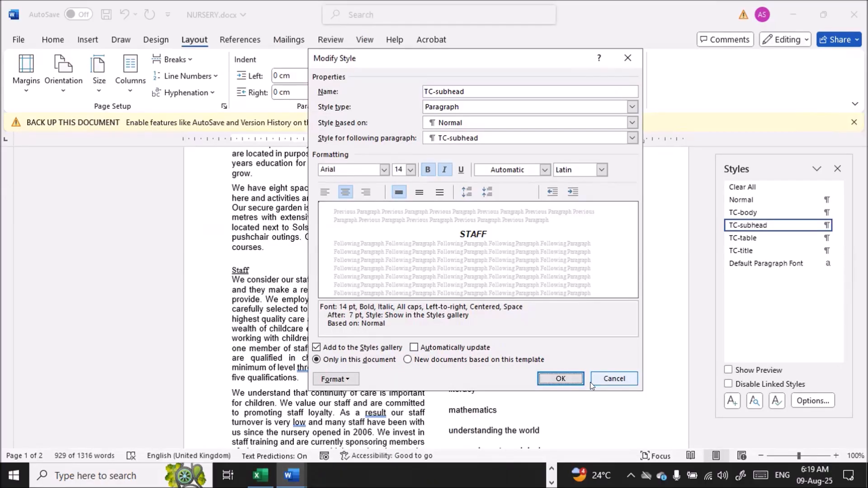
left_click(561, 379)
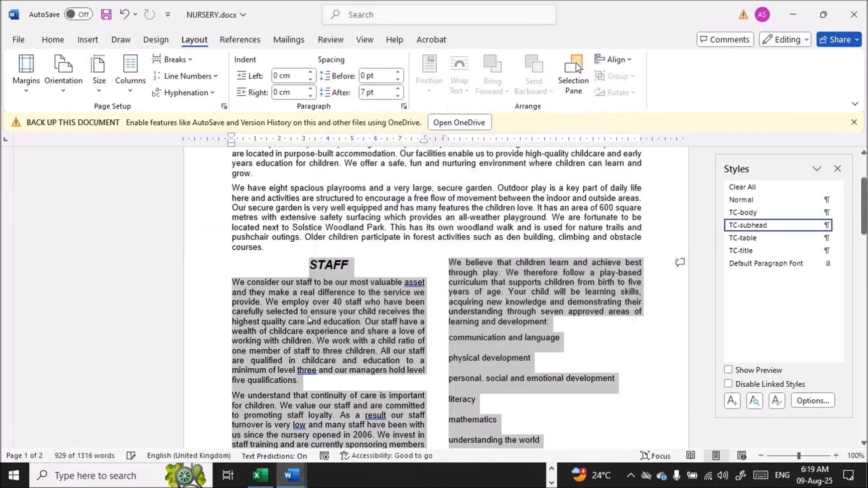
- Switch to Evidence777 and paste the TC-subhead Modify Style snip under the Step 6 evidence heading
key("alt+Tab")
key("Tab")
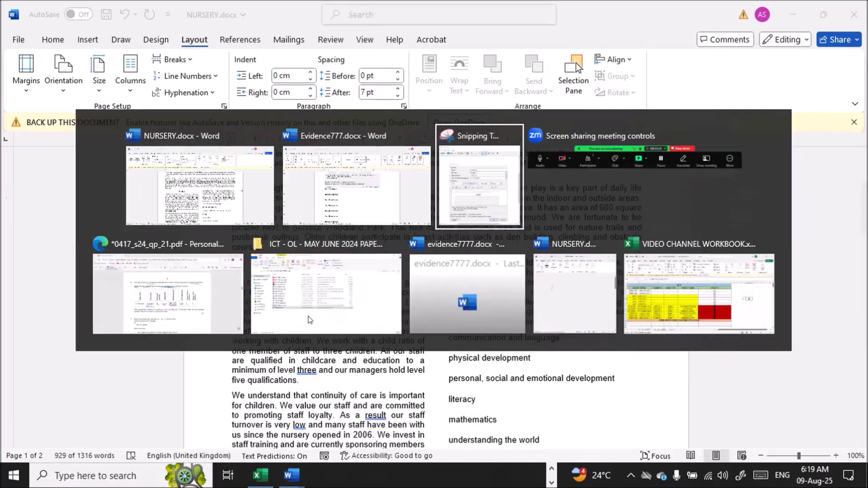
key("alt+Tab")
key("Tab")
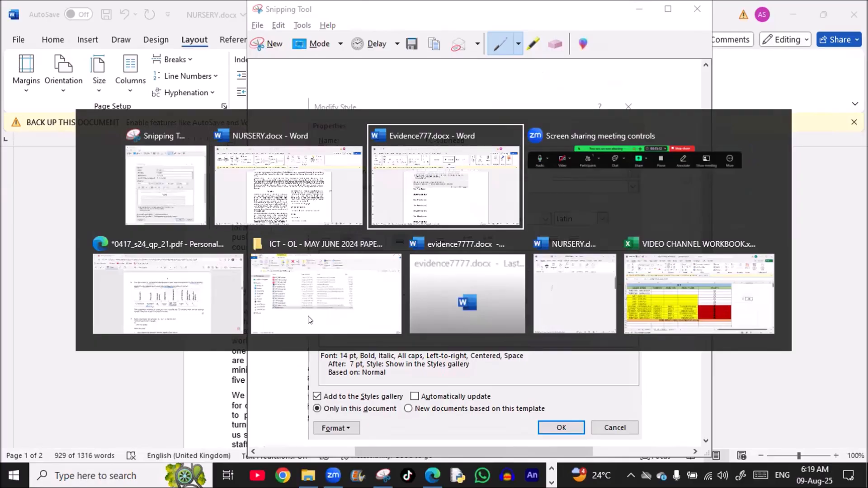
scroll(309, 314, "down", 4)
scroll(248, 168, "up", 2)
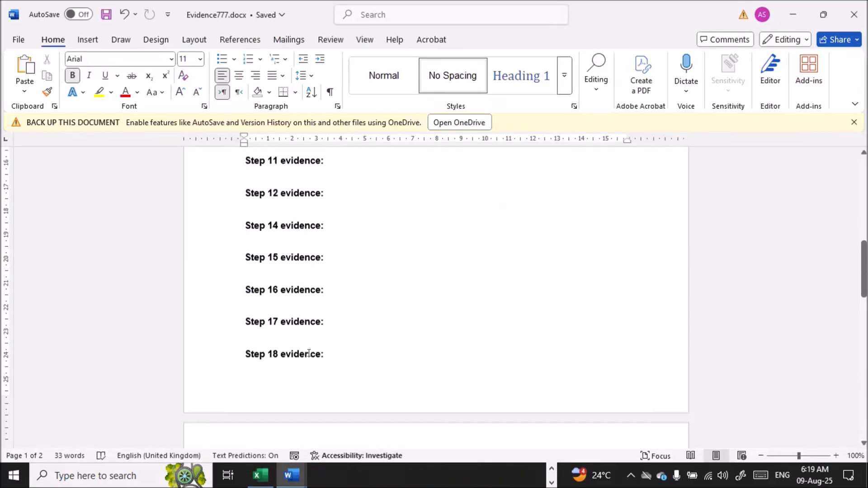
left_click(248, 169)
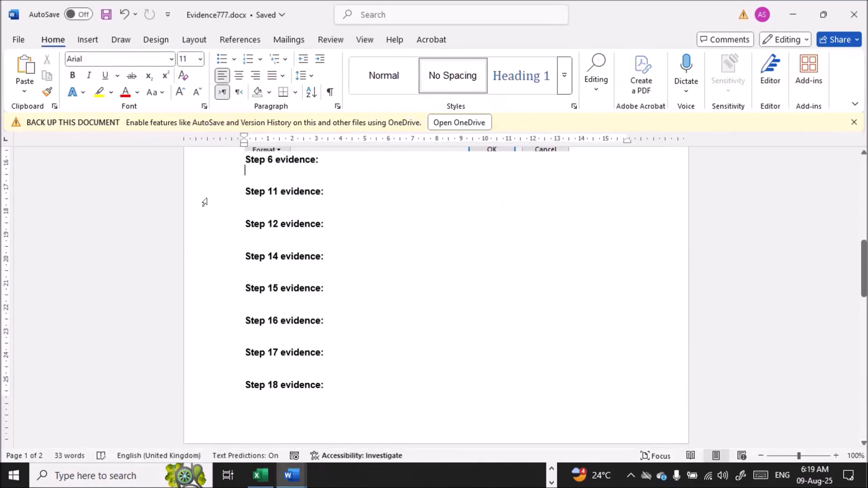
key("ctrl+v")
scroll(215, 202, "up", 4)
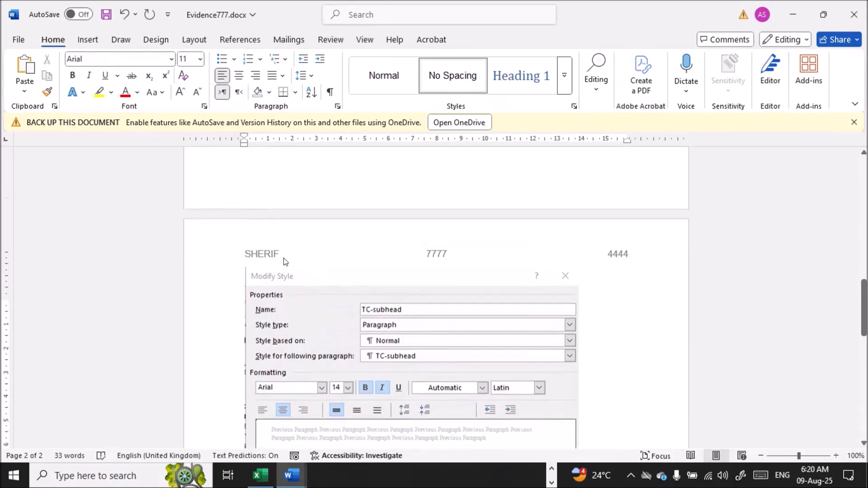
- Insert blank lines before the Step 6 evidence heading to move it onto the second page, directly above its screenshot
scroll(312, 271, "up", 5)
left_click(240, 295)
scroll(204, 315, "down", 3)
key("Return")
key("Return")
key("Return")
key("Return")
key("Return")
key("Return")
key("Return")
key("Return")
key("Return")
key("Return")
key("Return")
key("Return")
key("Return")
key("Return")
key("Return")
key("Return")
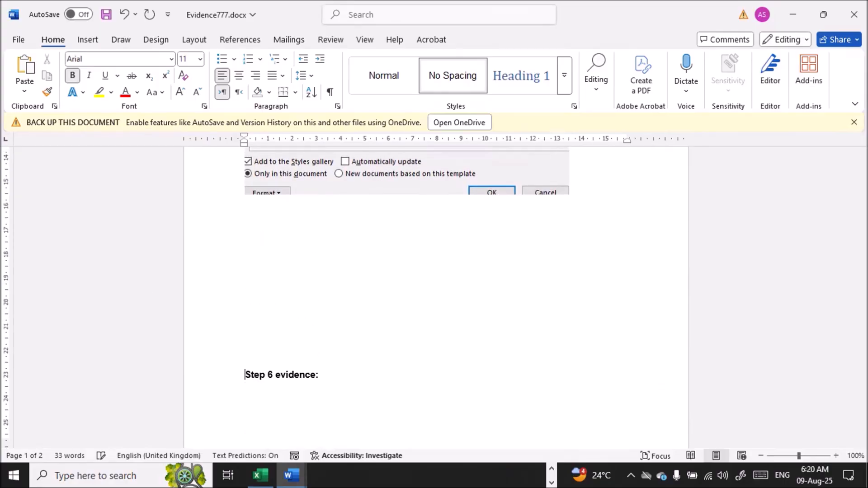
scroll(437, 294, "down", 4)
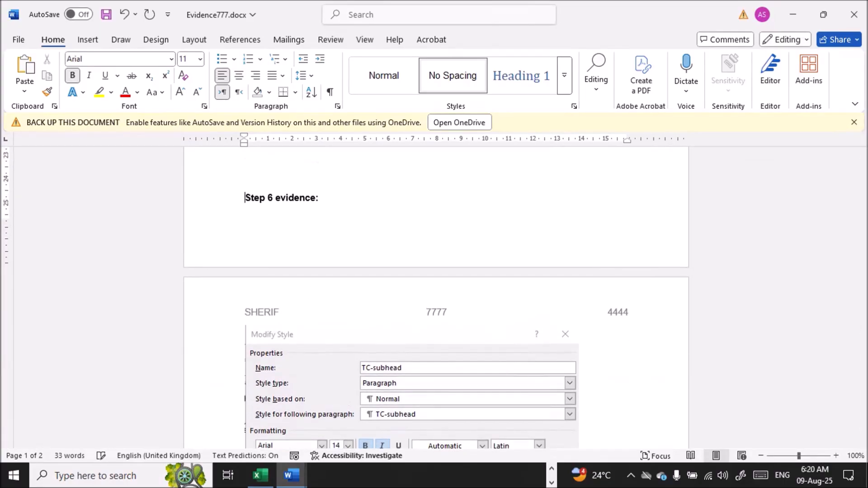
key("Return")
scroll(165, 330, "down", 3)
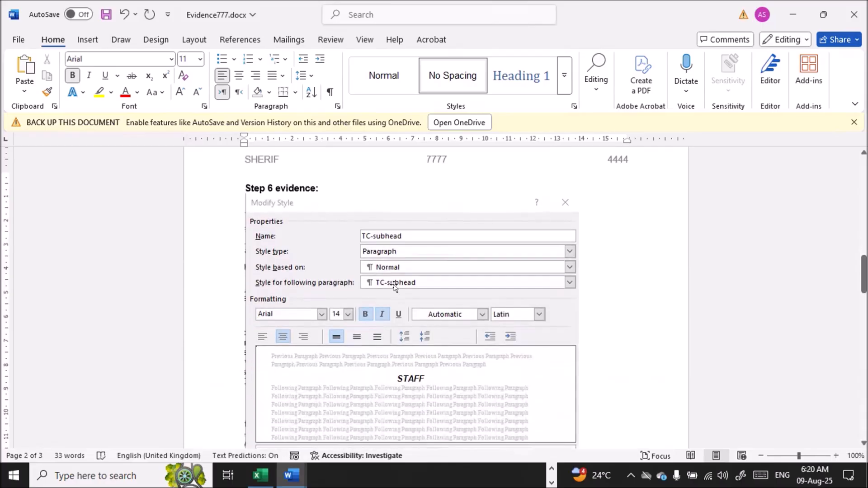
- Set the TC-subhead screenshot's text wrapping to Behind Text
left_click(389, 282)
left_click(596, 202)
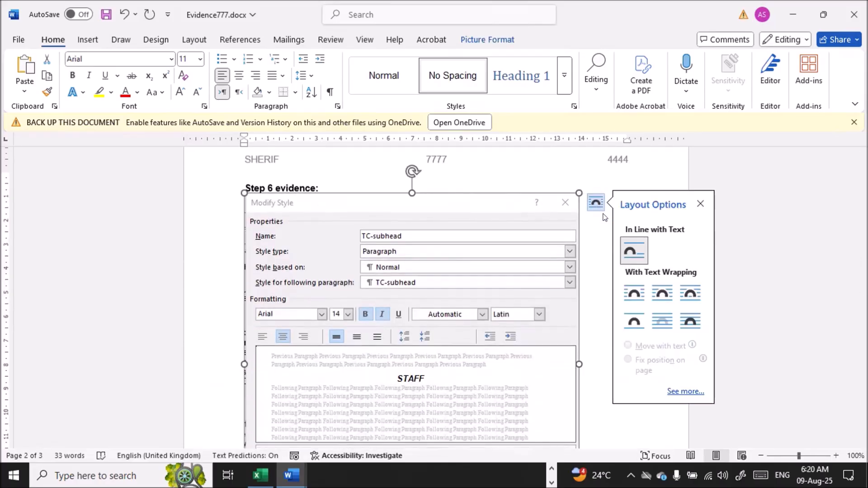
left_click(652, 319)
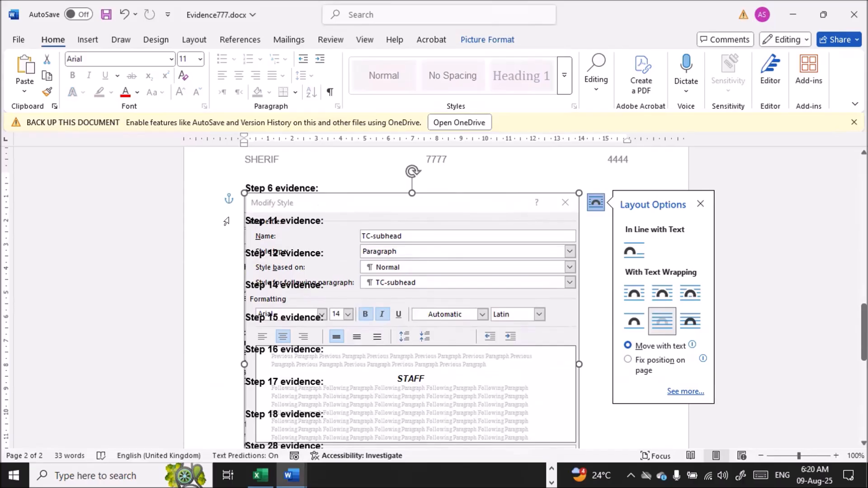
- Insert blank lines before the Step 11 evidence heading until it sits below the TC-subhead screenshot, and save Evidence777
left_click(239, 218)
key("Return")
key("Return")
key("Return")
key("Return")
key("Return")
key("Return")
key("Return")
key("Return")
key("Return")
key("Return")
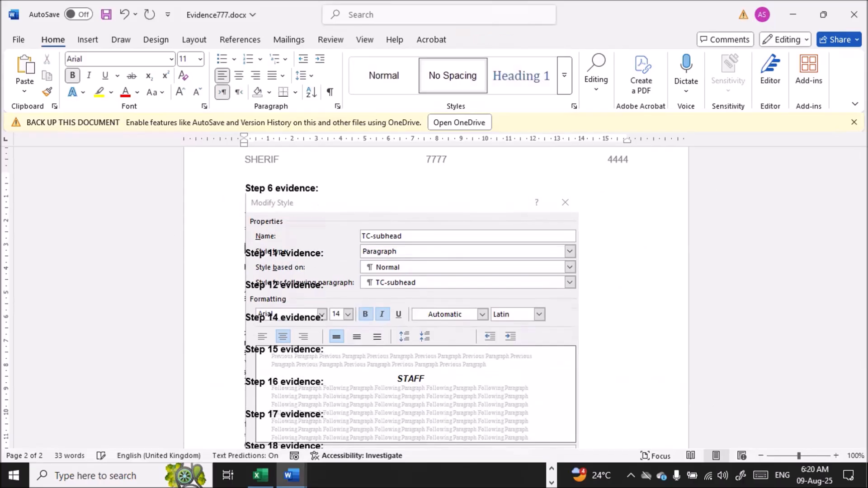
scroll(411, 297, "down", 4)
key("Return")
key("Return")
key("Return")
key("Return")
key("Return")
key("Return")
key("Return")
key("Return")
key("Return")
key("Return")
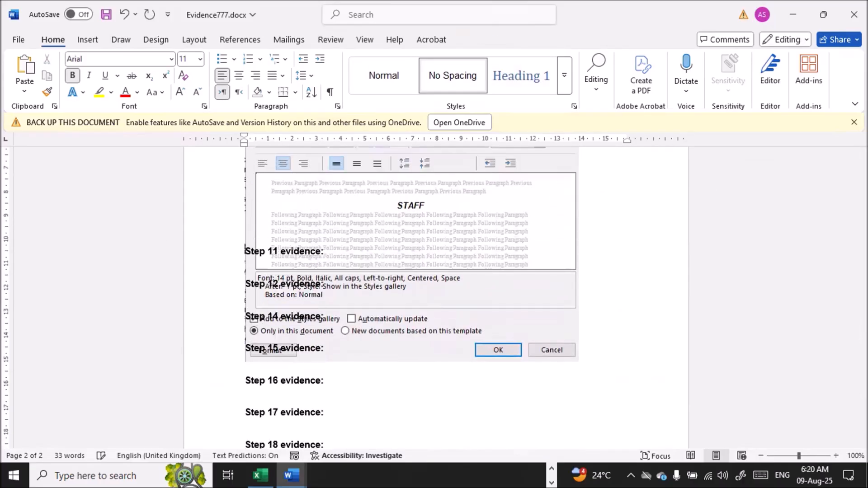
key("Return")
key("Return")
key("Return")
key("Return")
key("Return")
key("Return")
key("Return")
key("Return")
key("Return")
key("Return")
key("Return")
key("Return")
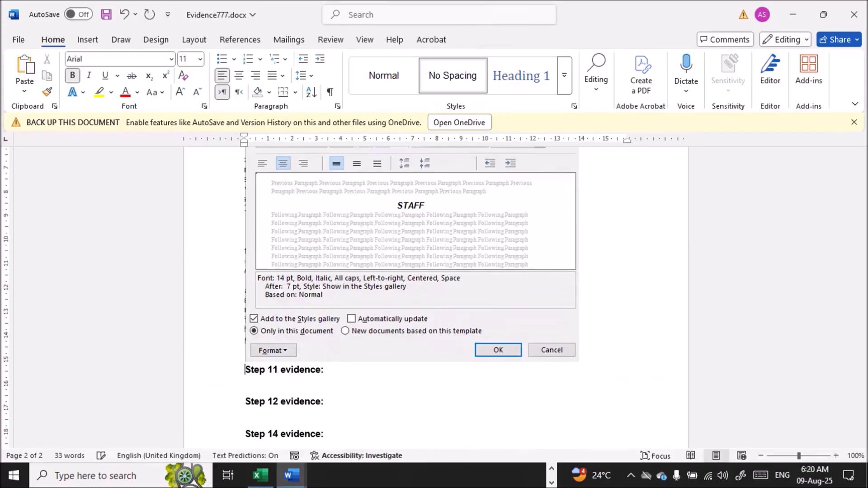
left_click(106, 14)
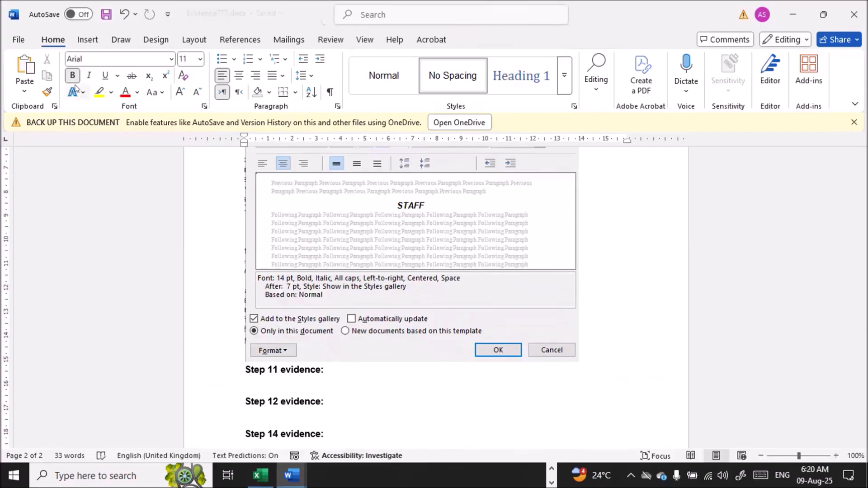
- Switch to the question paper and underline task 7's numbered list, its 1 to 7 format, and the first and last list items
key("alt+Tab")
key("alt+Tab")
key("alt+Tab")
key("alt+Tab")
key("alt+Tab")
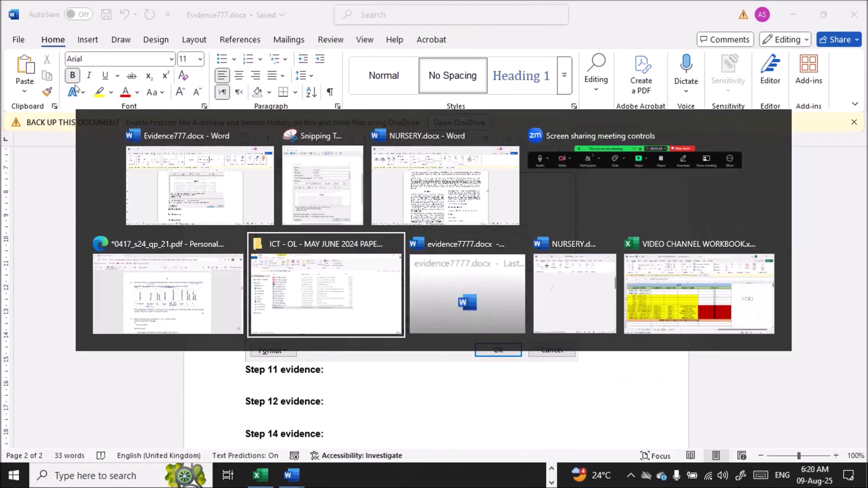
key("alt+Tab")
key("alt+Tab")
key("alt+Tab")
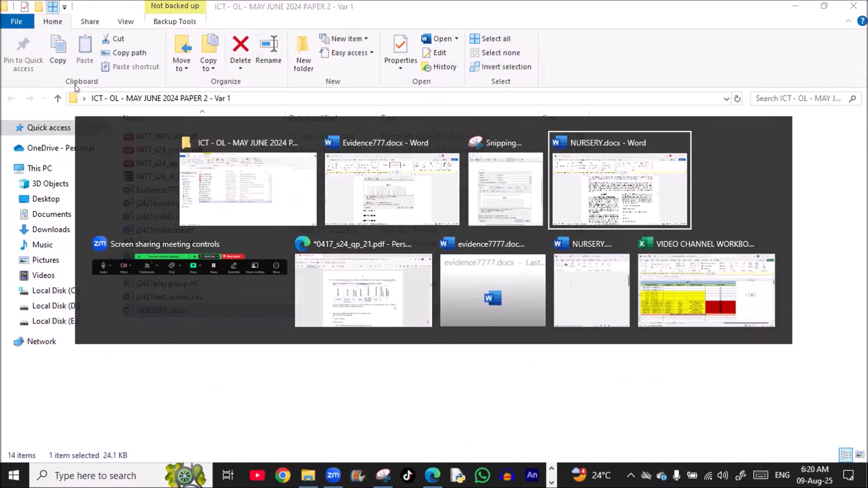
key("alt+Tab")
key("alt+Tab")
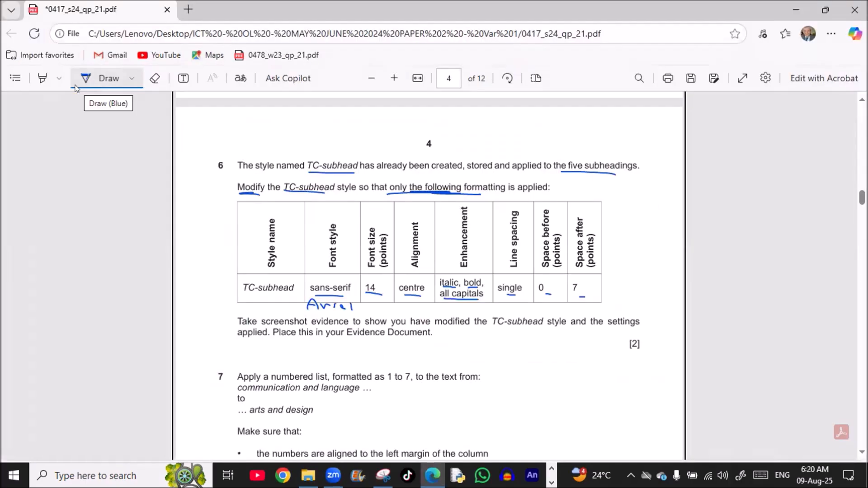
scroll(125, 229, "down", 4)
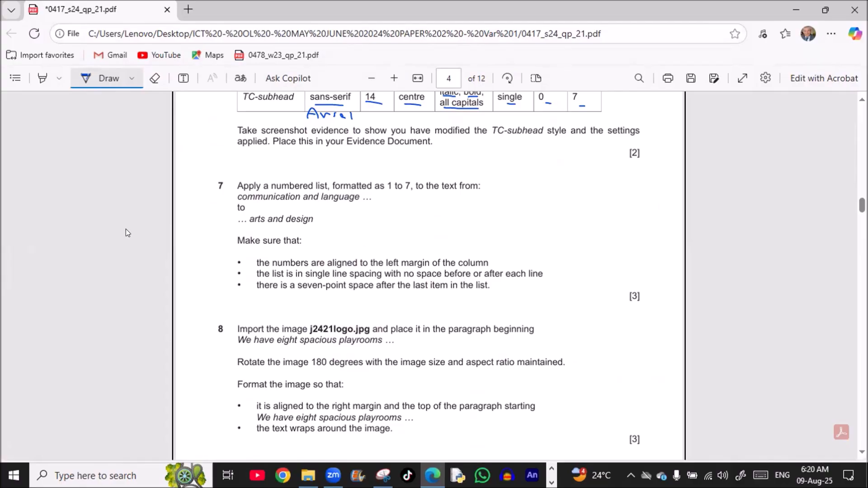
left_click_drag(301, 192, 326, 191)
left_click_drag(387, 192, 409, 190)
left_click_drag(236, 202, 337, 204)
left_click_drag(251, 224, 294, 224)
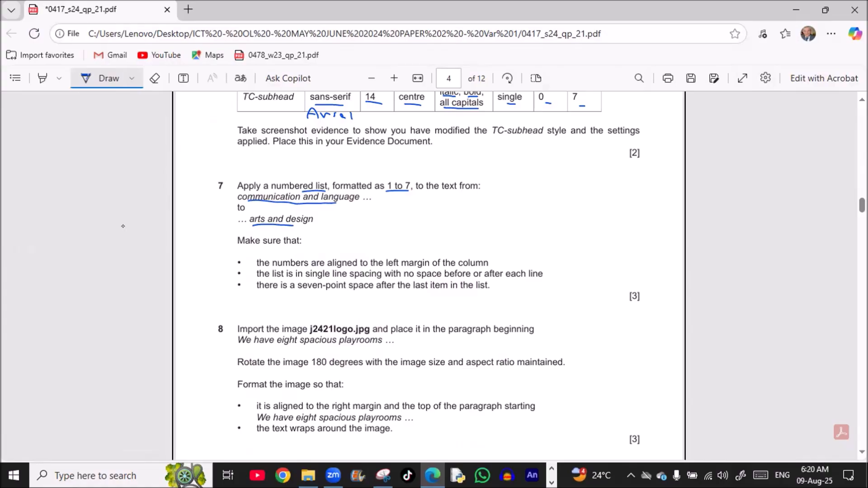
- Underline the left margin requirement in task 7 and annotate it with an arrow to a handwritten "no indentation" note
left_click_drag(383, 268, 409, 269)
mouse_move(418, 253)
left_mouse_down()
mouse_move(454, 232)
mouse_move(485, 232)
left_mouse_up()
mouse_move(489, 223)
left_mouse_down()
mouse_move(491, 235)
mouse_move(521, 223)
mouse_move(555, 236)
left_mouse_up()
left_click_drag(461, 239, 558, 244)
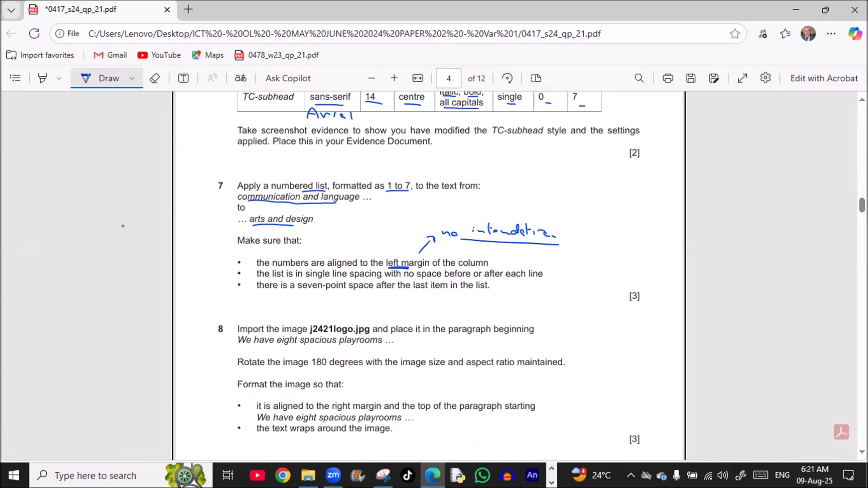
- Underline task 7's line spacing and paragraph spacing requirements, annotating the no-space rule with 0 and the last item's space with 7
left_click_drag(307, 278, 337, 279)
left_click_drag(407, 278, 487, 280)
left_click_drag(461, 289, 489, 288)
mouse_move(569, 271)
left_mouse_down()
mouse_move(563, 276)
mouse_move(570, 271)
left_mouse_up()
left_click_drag(303, 291, 405, 293)
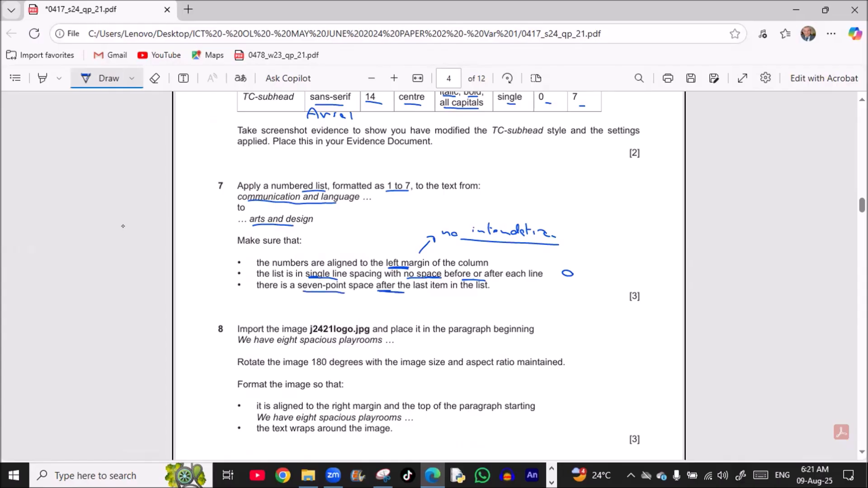
left_click_drag(471, 291, 520, 309)
- Return to NURSERY and apply plain 1, 2, 3 numbering to the lines from "communication and language" to "expressive arts and design"
key("alt+Tab")
key("alt+Tab")
key("alt+Tab")
key("alt+Tab")
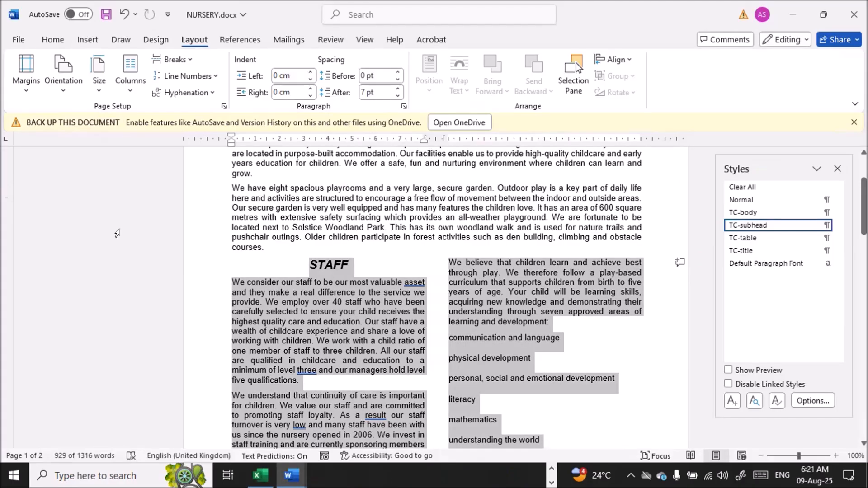
scroll(154, 274, "down", 3)
scroll(155, 274, "down", 1)
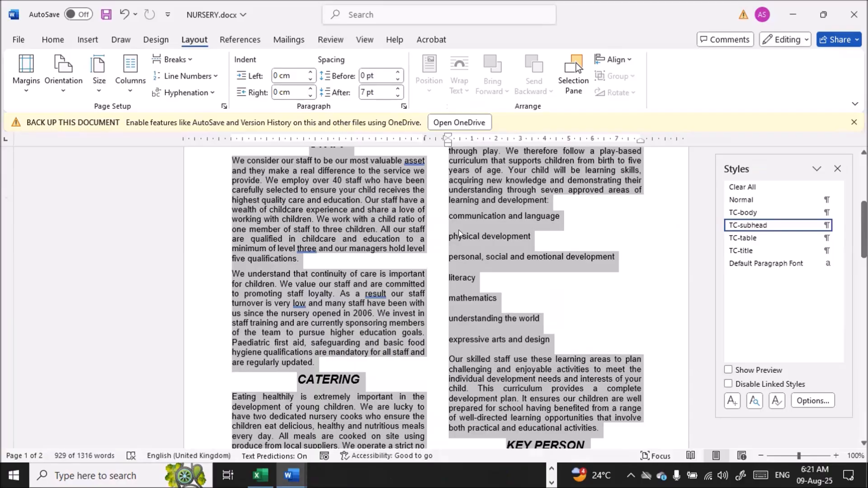
left_click_drag(450, 217, 547, 341)
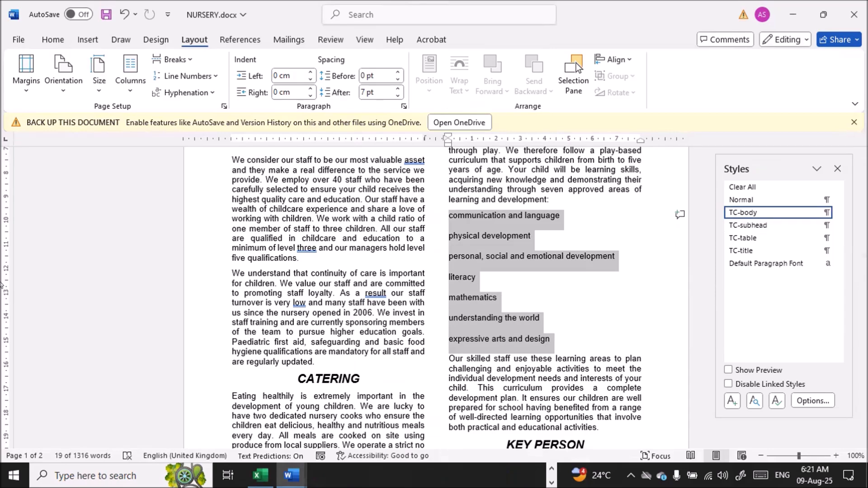
key("alt+Tab")
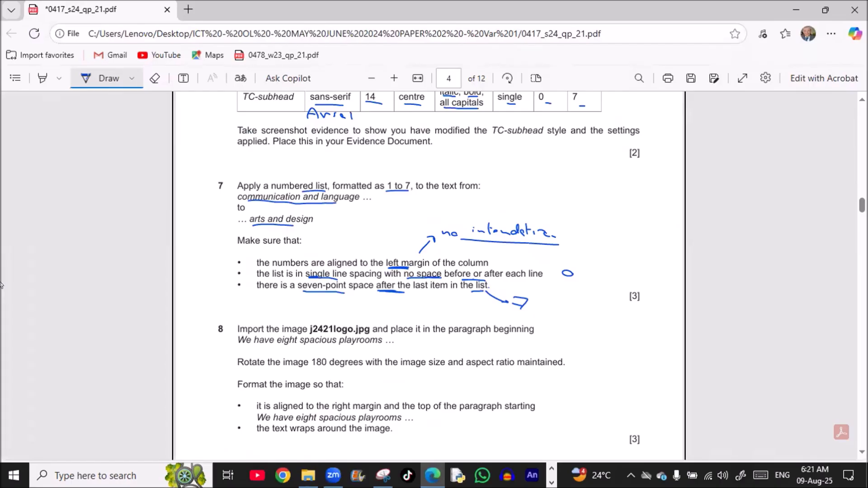
mouse_move(291, 201)
left_mouse_down()
mouse_move(318, 200)
mouse_move(291, 201)
mouse_move(299, 234)
left_mouse_up()
key("alt+Tab")
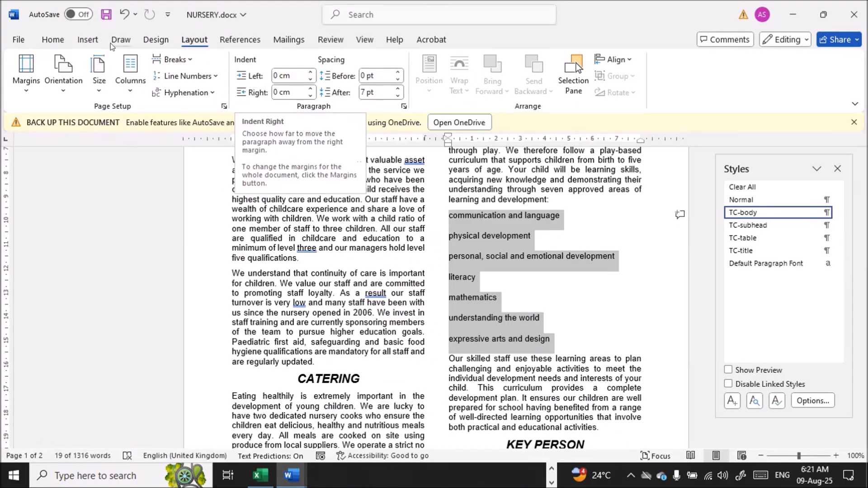
left_click(54, 39)
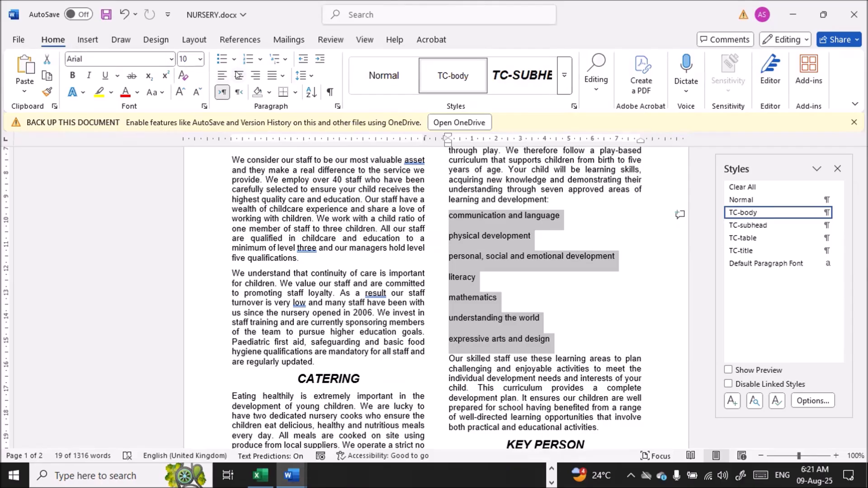
left_click(259, 60)
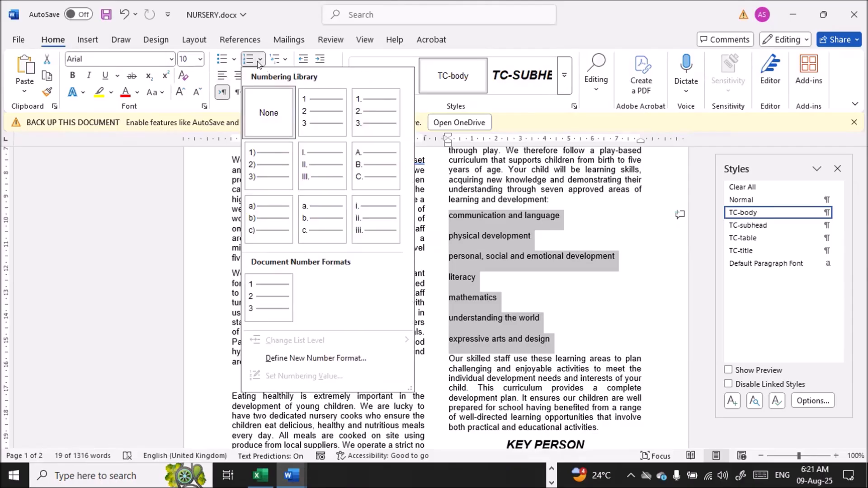
left_click(316, 106)
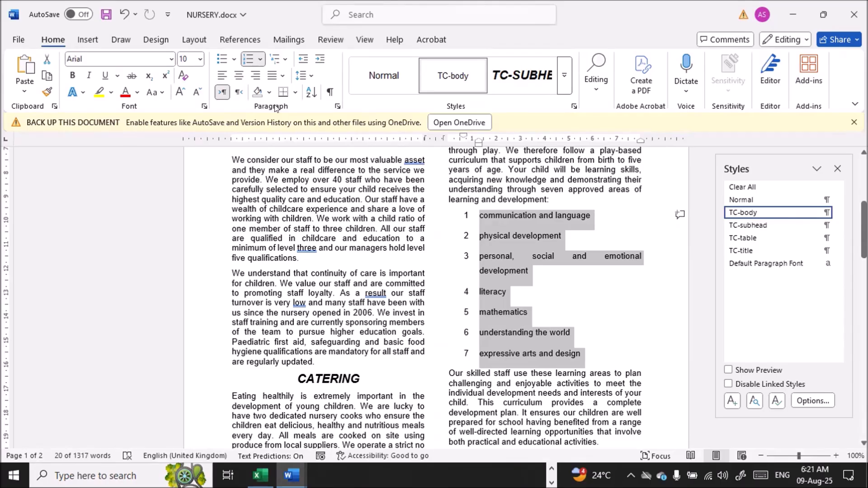
- Try a hyphen in the list's number format definition and remove it again, keeping the plain 1, 2, 3 format
left_click(261, 59)
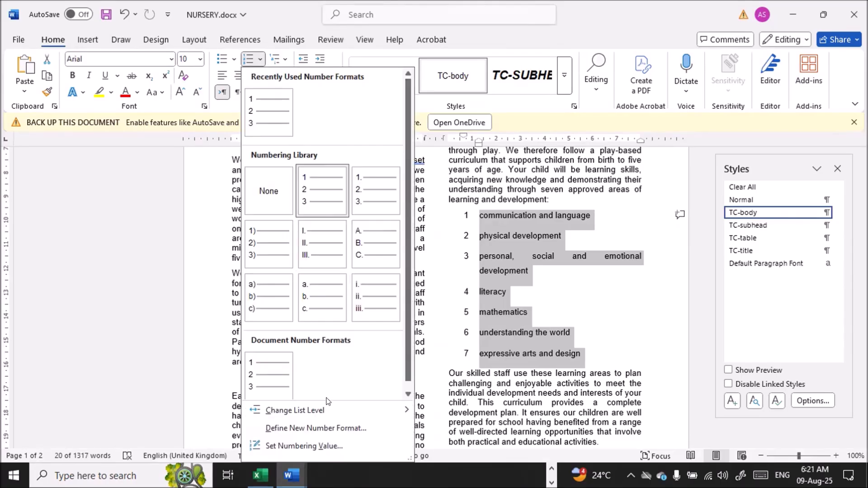
left_click(285, 427)
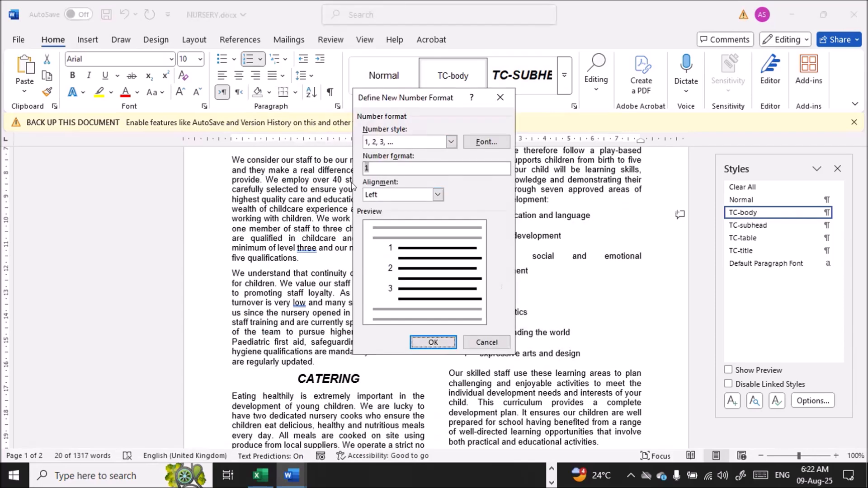
left_click(373, 168)
type("-")
key("BackSpace")
left_click(420, 347)
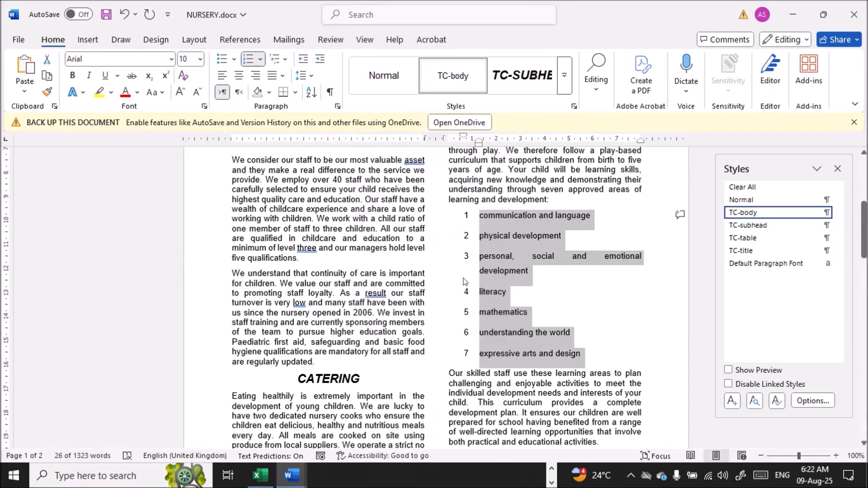
- Set the numbered list's indentation before text to 0 cm, line spacing to Single and spacing after to 0 pt
left_click(336, 108)
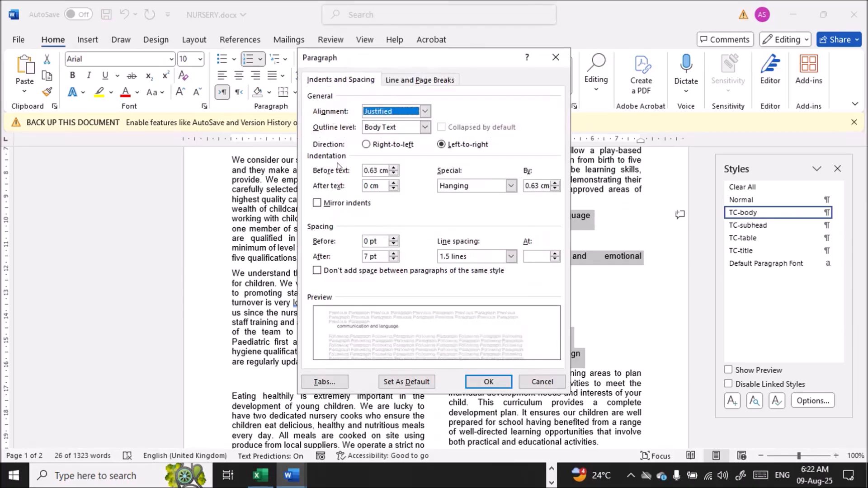
double_click(374, 170)
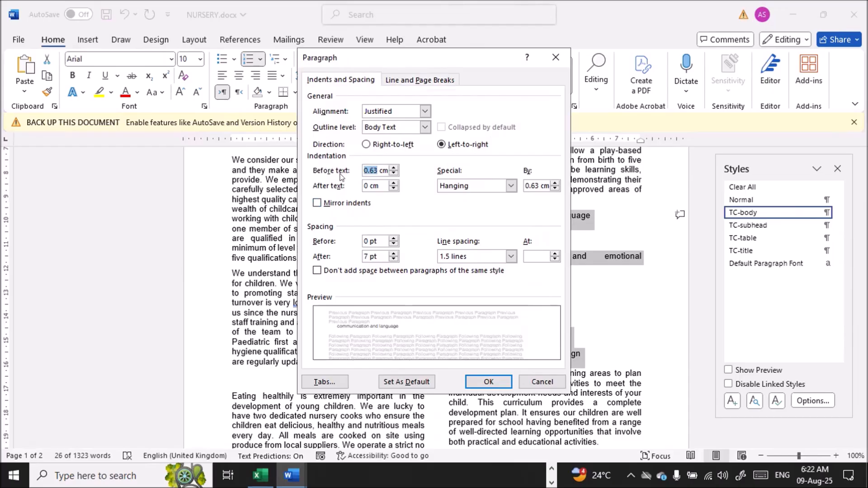
type("0")
left_click(510, 257)
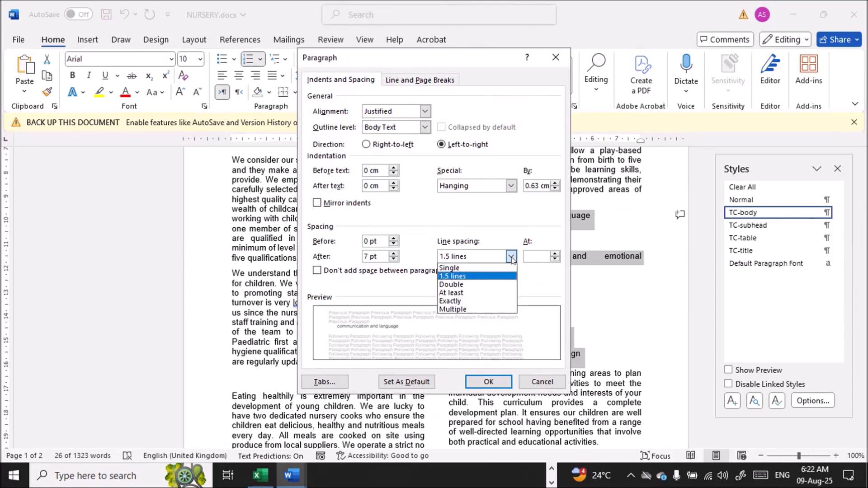
left_click(481, 270)
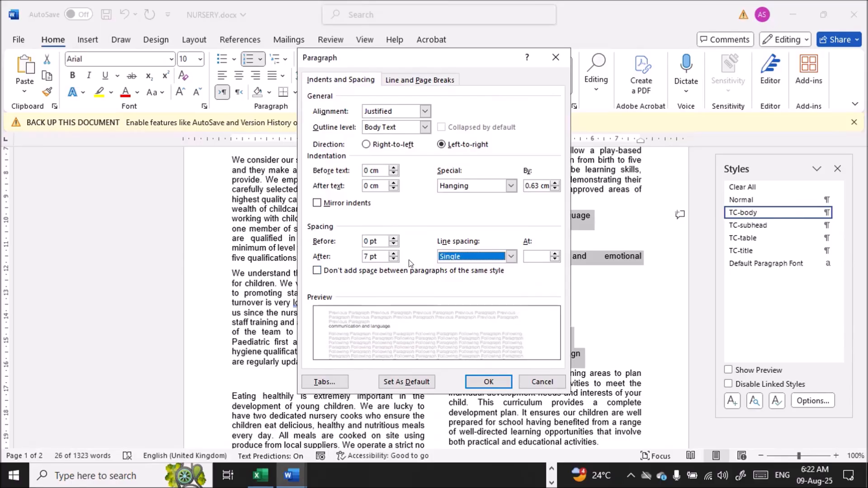
left_click_drag(368, 257, 359, 259)
type("0")
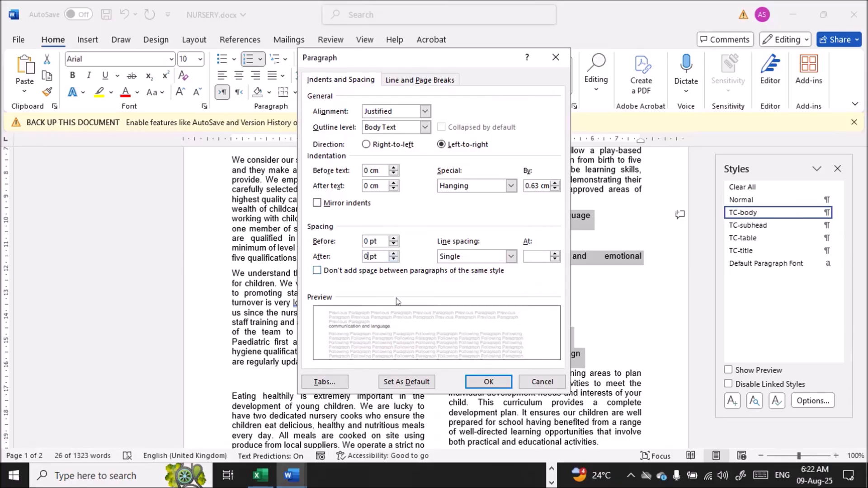
left_click(472, 385)
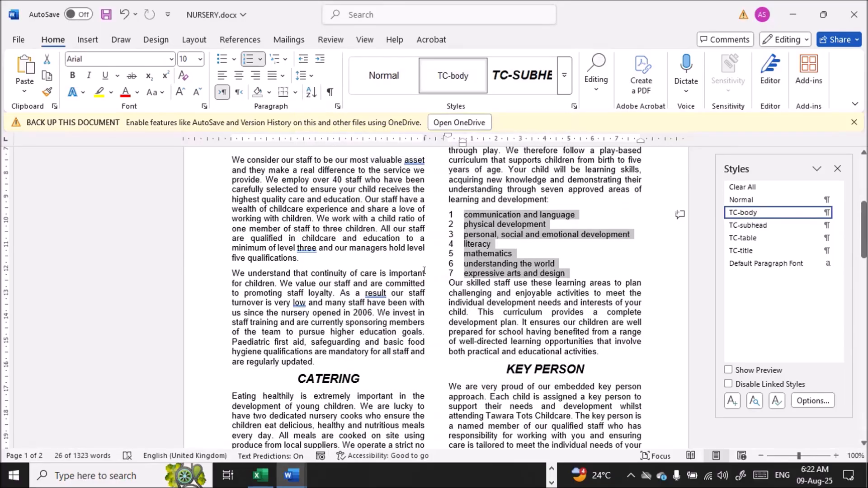
- Set the spacing after the last list item, "expressive arts and design", to 7 pt
left_click(424, 270)
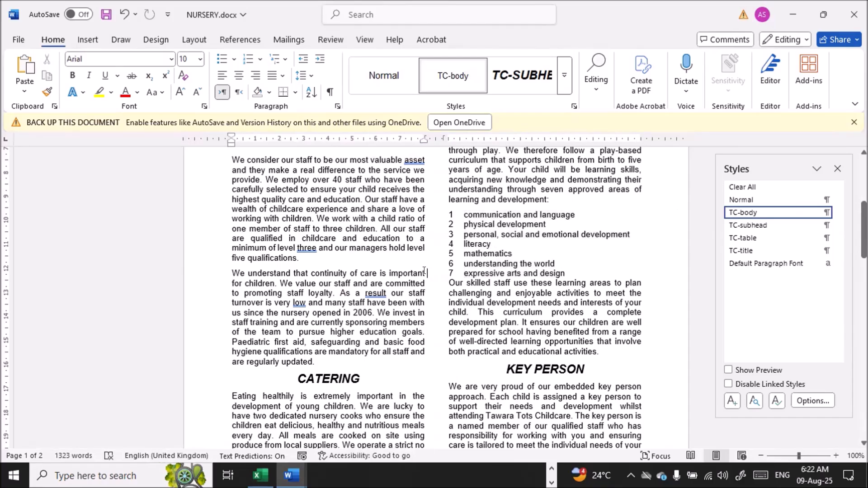
left_click_drag(456, 271, 562, 274)
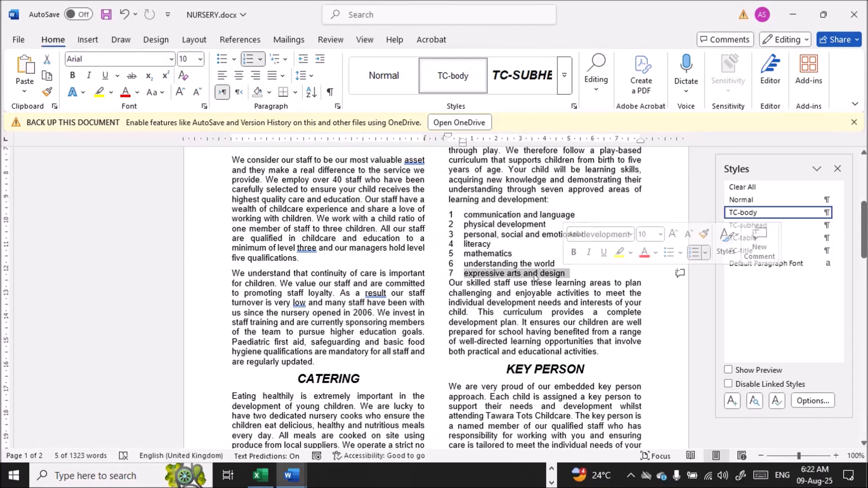
left_click(337, 107)
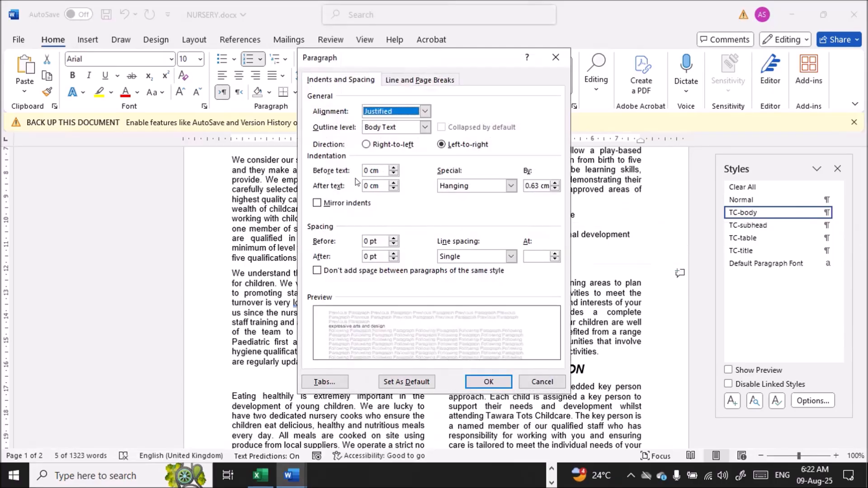
double_click(364, 255)
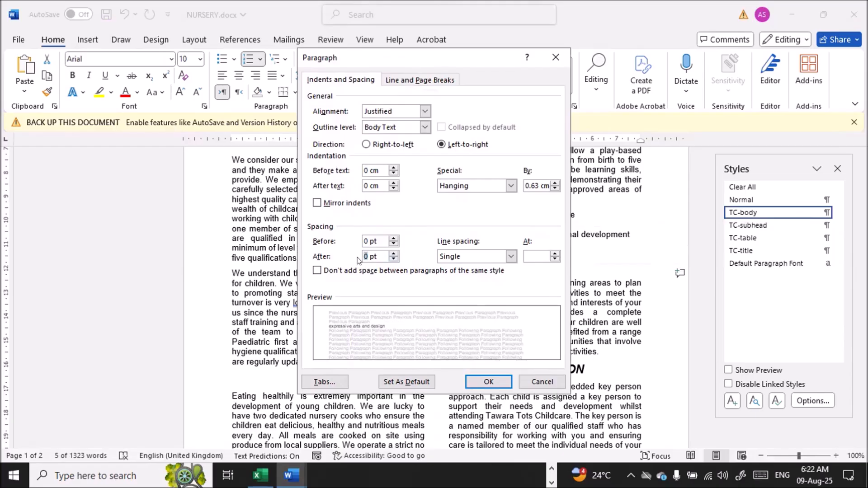
left_click(488, 381)
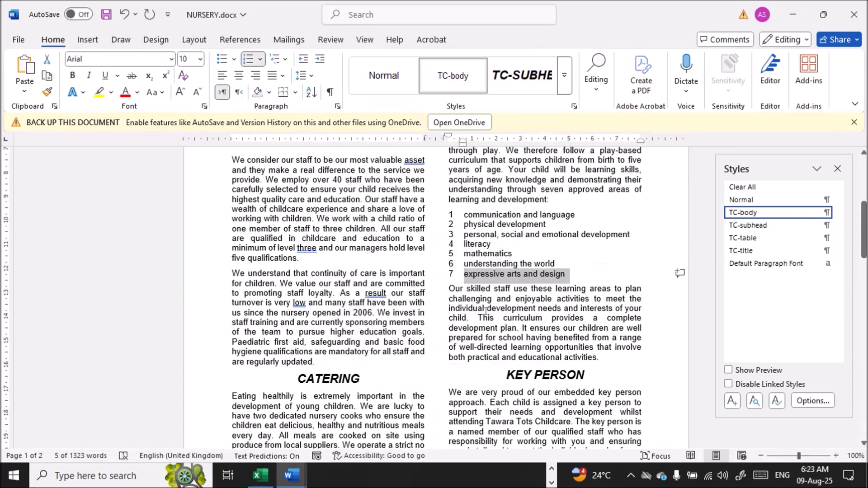
- Switch to the question paper and underline task 8's logo file name, its paragraph placement and "We have eight spacious playrooms"
key("alt+Tab")
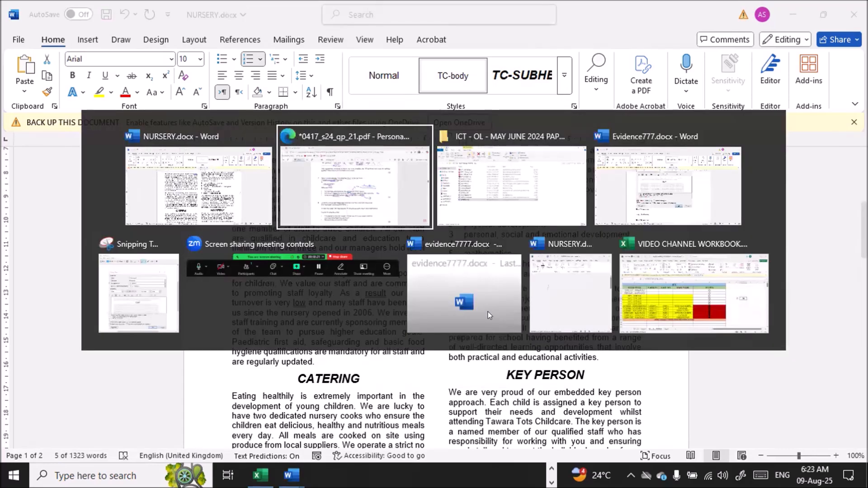
scroll(258, 296, "down", 4)
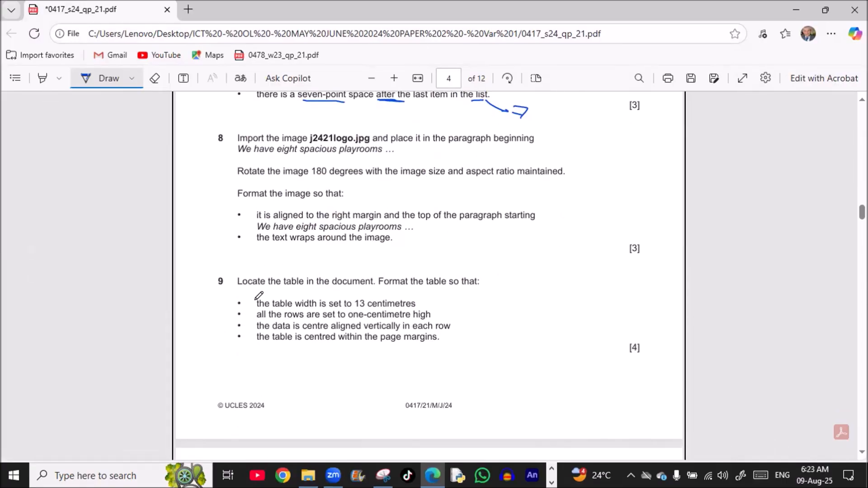
left_click_drag(366, 144, 337, 143)
left_click_drag(503, 146, 483, 144)
left_click_drag(246, 155, 367, 156)
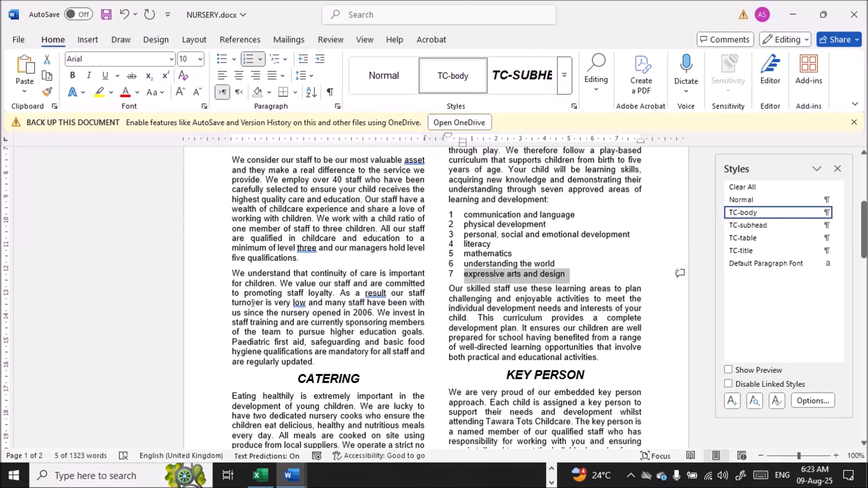
- Return to NURSERY and insert j2421logo.jpg from the exam folder on the Desktop before "We have eight spacious playrooms"
scroll(77, 312, "up", 8)
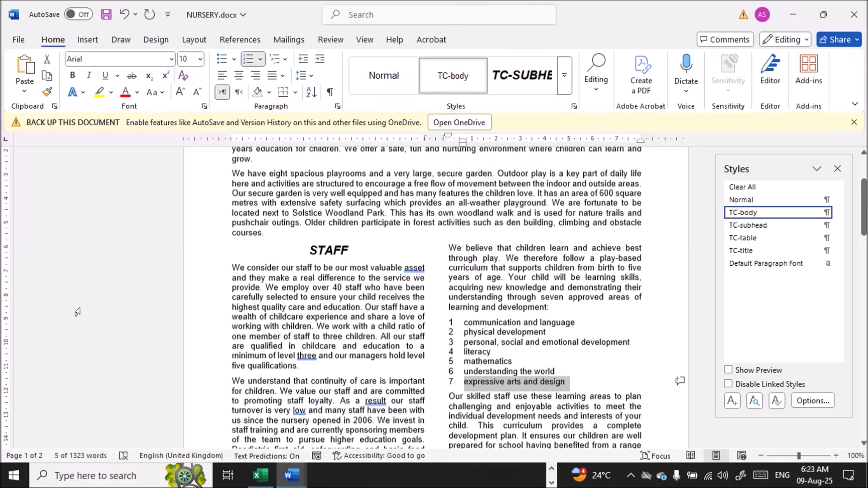
left_click(216, 297)
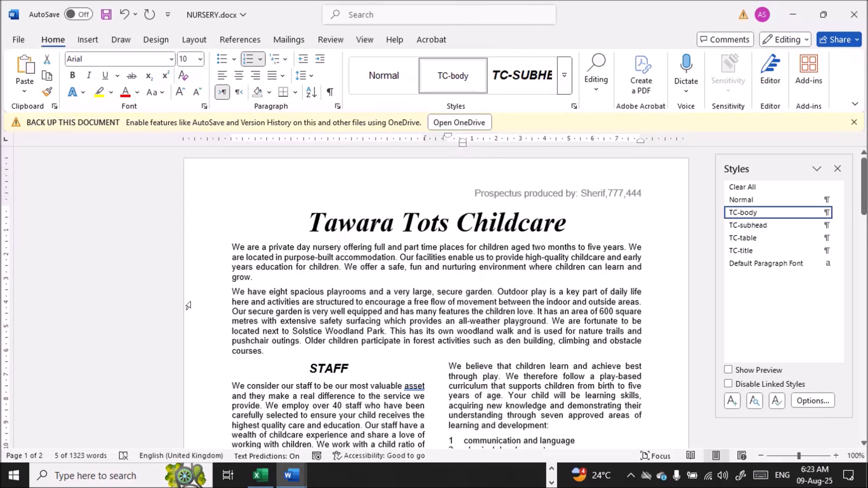
left_click(77, 39)
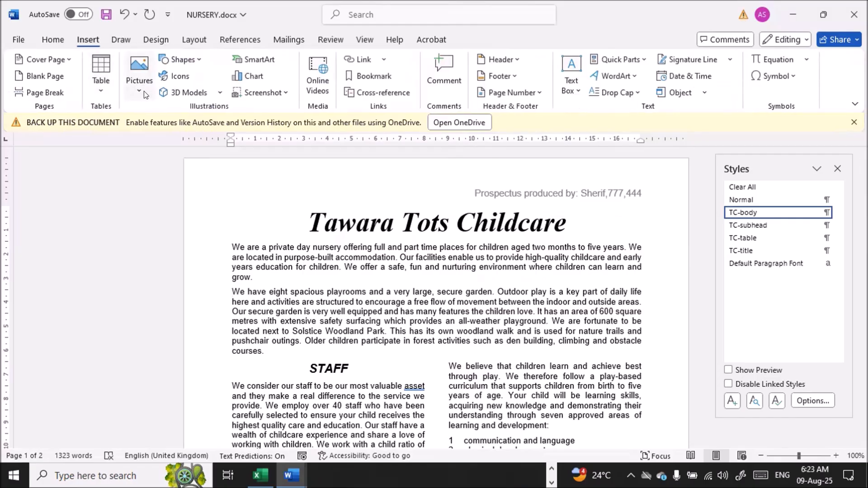
left_click(142, 90)
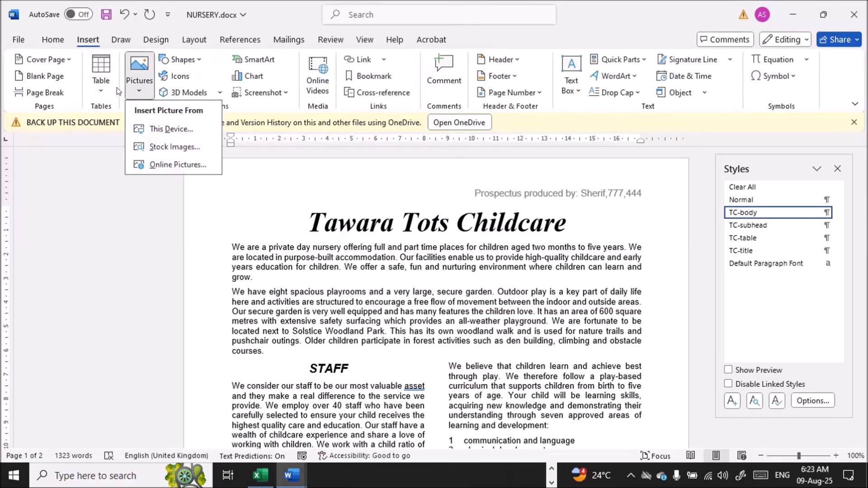
left_click(154, 129)
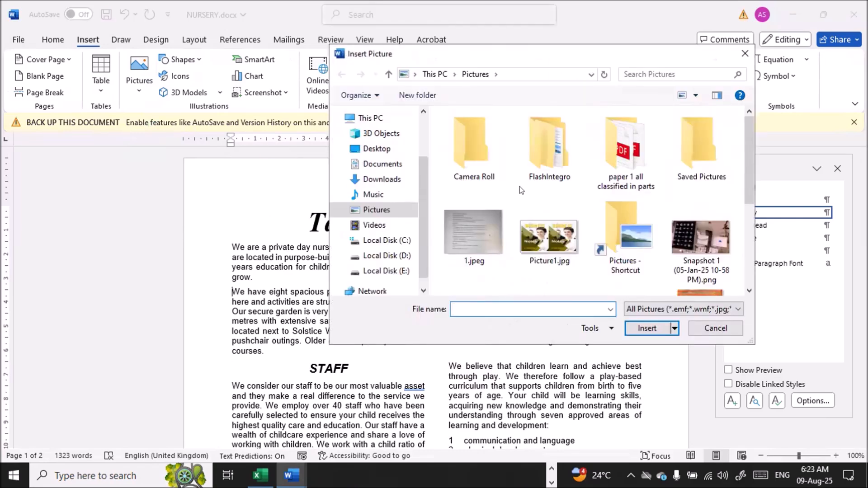
left_click(375, 148)
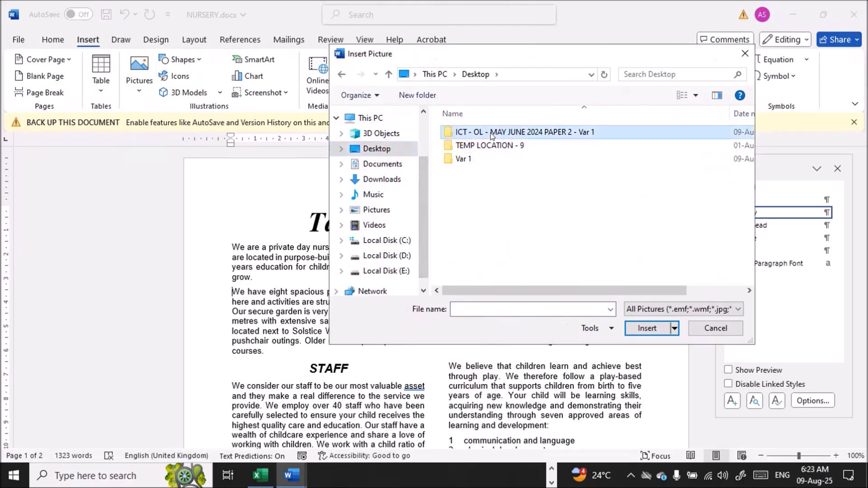
double_click(479, 132)
double_click(481, 156)
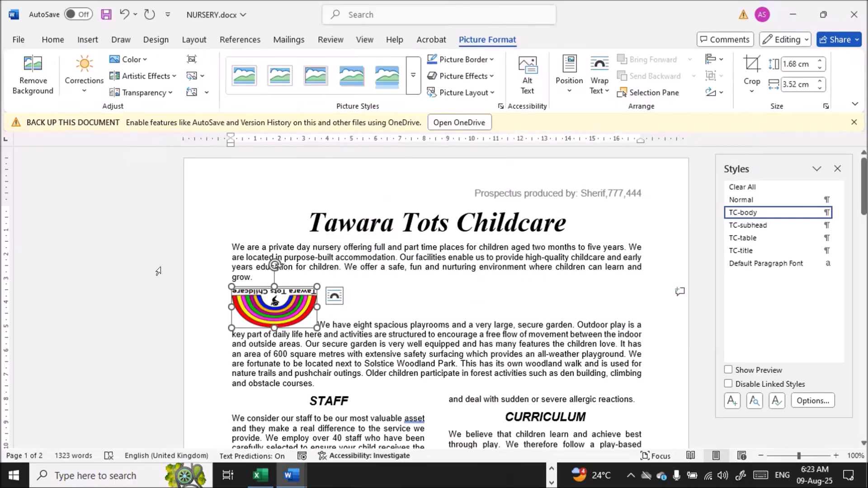
- In the question paper, underline task 8's 180 degrees, size and aspect ratio requirements and mark the rotation line with an arrow
key("alt+Tab")
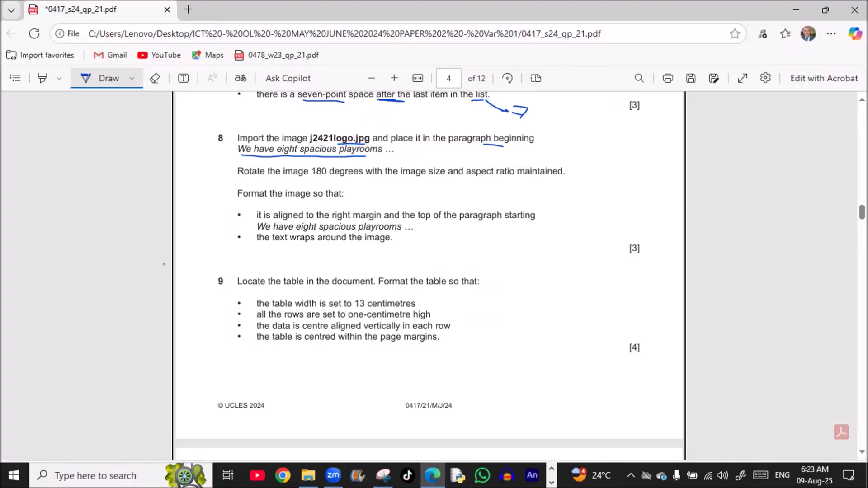
left_click_drag(312, 178, 326, 177)
left_click_drag(436, 176, 504, 181)
left_click_drag(228, 171, 207, 172)
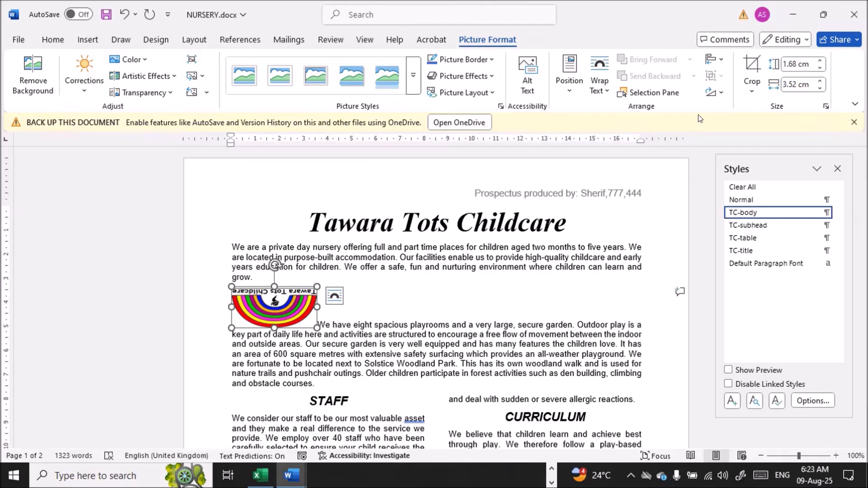
- Return to NURSERY and rotate the logo 180°, keeping its size and aspect ratio
left_click(719, 93)
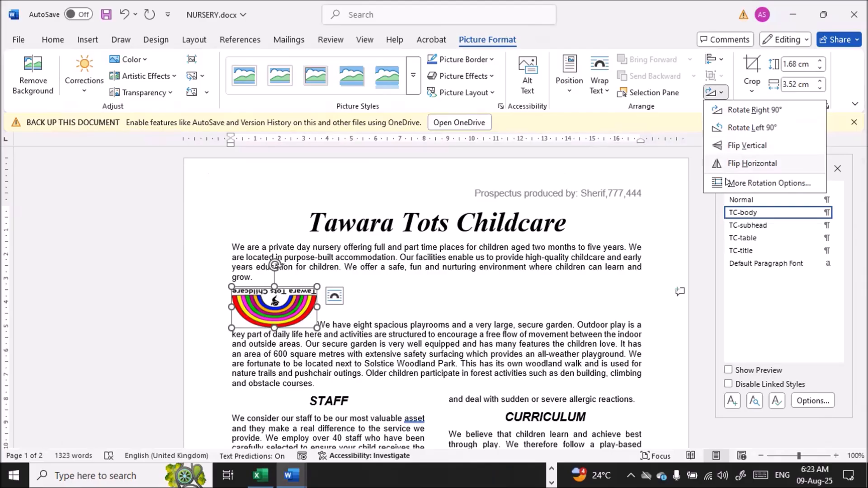
left_click(761, 183)
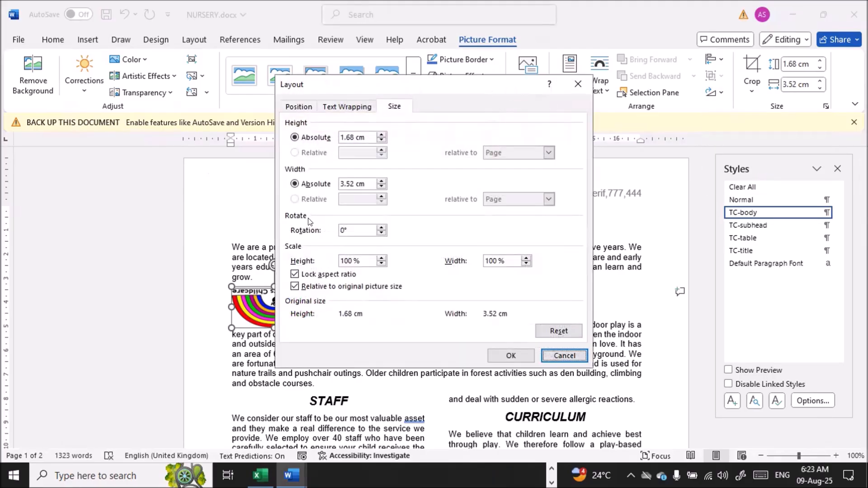
double_click(350, 231)
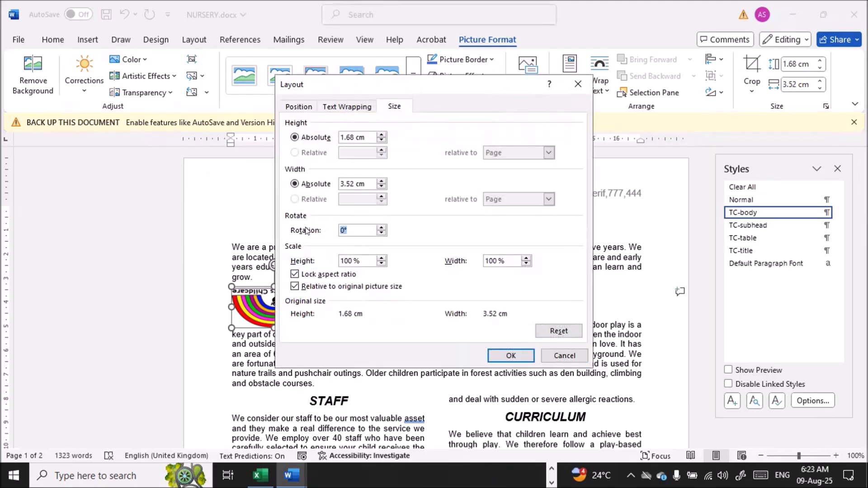
type("180")
left_click(511, 355)
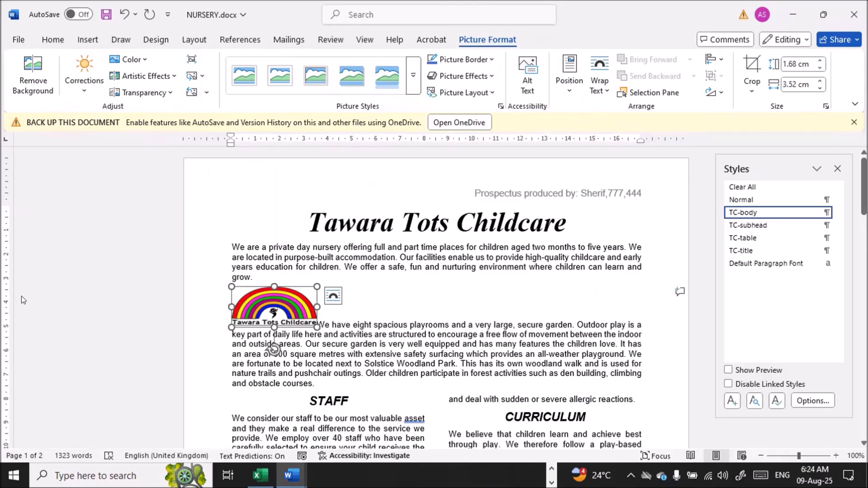
- In the question paper, underline task 8's paragraph alignment and text wrapping requirements for the image
key("alt+Tab")
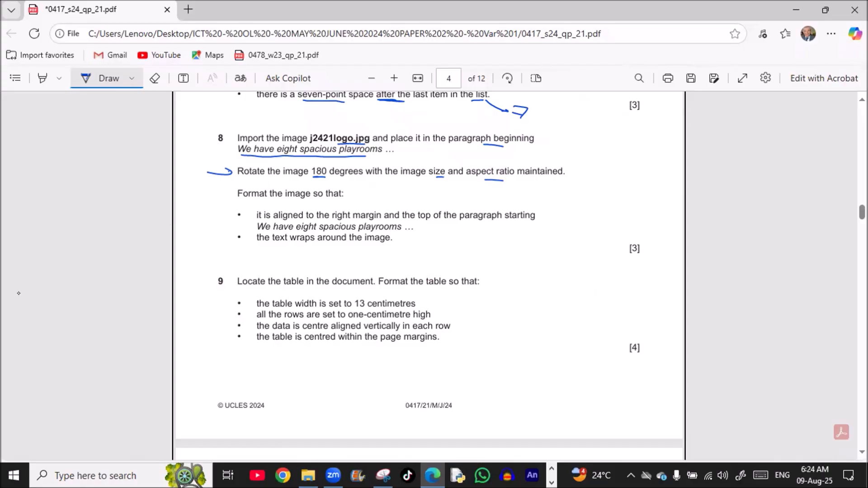
left_click_drag(486, 223, 520, 225)
left_click_drag(264, 231, 281, 231)
left_click_drag(264, 244, 336, 246)
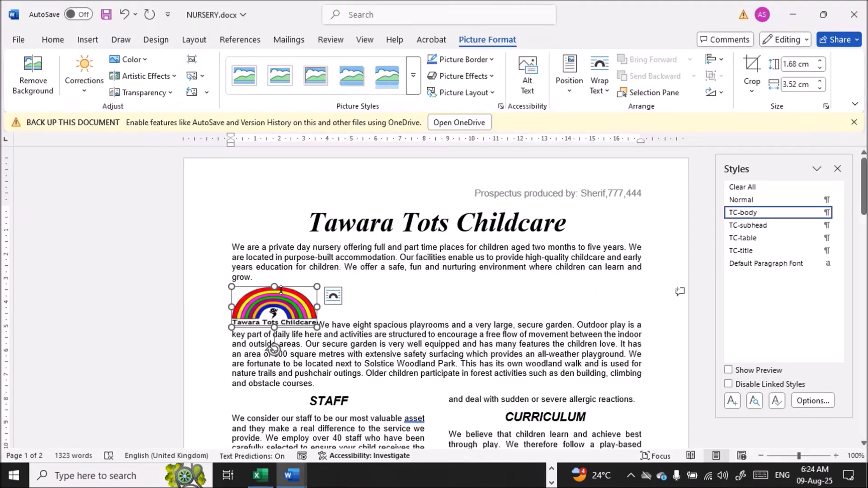
- Set the logo's text wrapping to Square and show the document gridlines
left_click(333, 297)
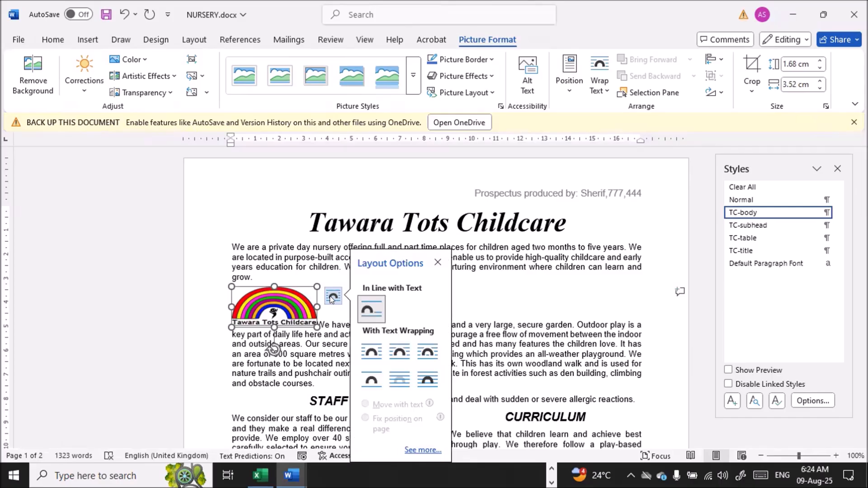
left_click(370, 353)
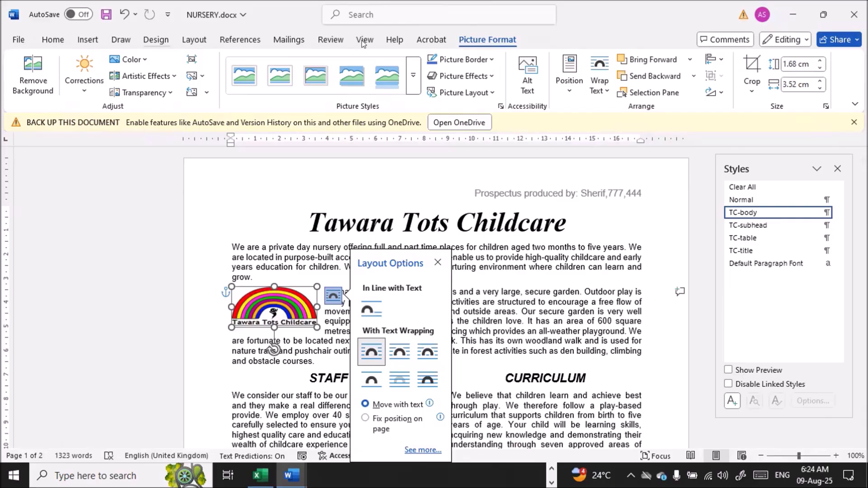
left_click(327, 39)
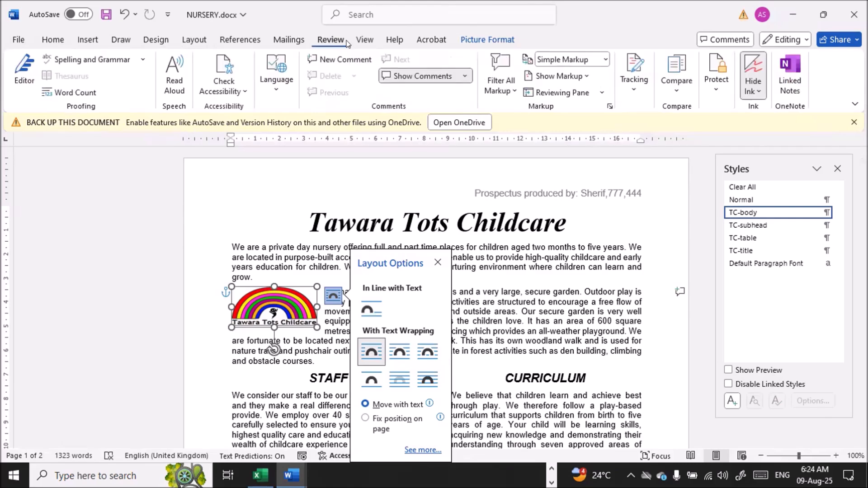
left_click(365, 39)
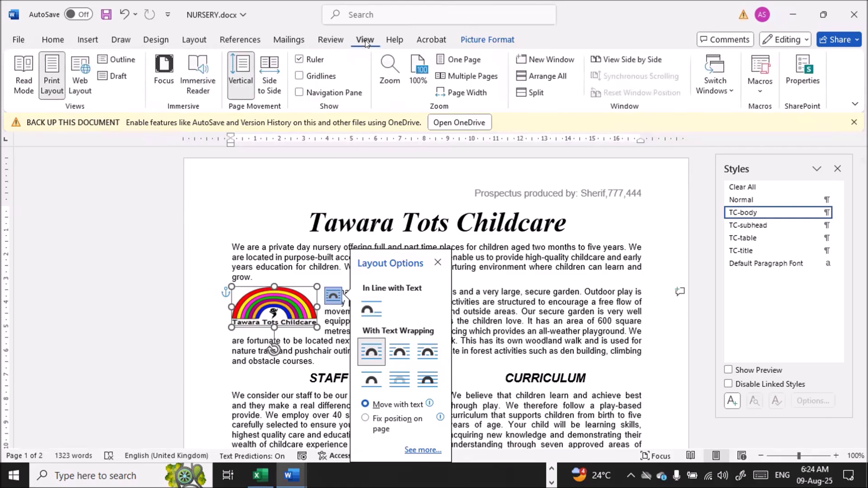
left_click(300, 76)
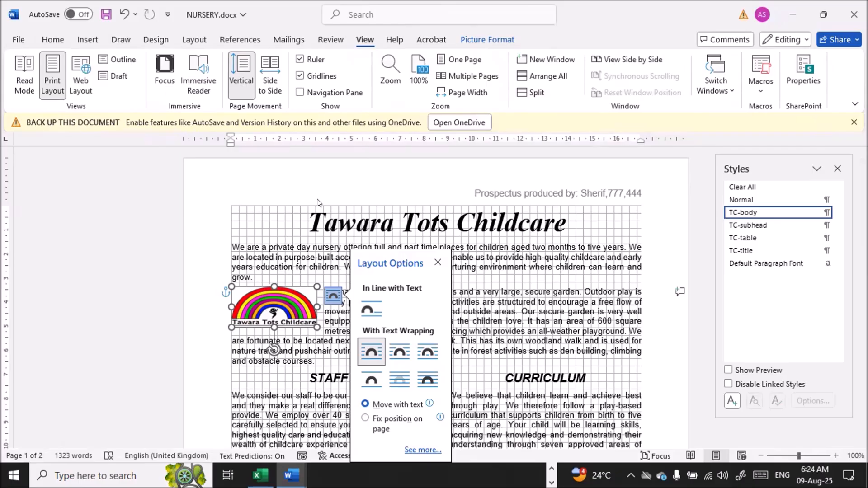
- Move the logo to the right margin, level with the top of the "We have eight spacious playrooms" paragraph, and hide the gridlines
left_click_drag(278, 316, 598, 310)
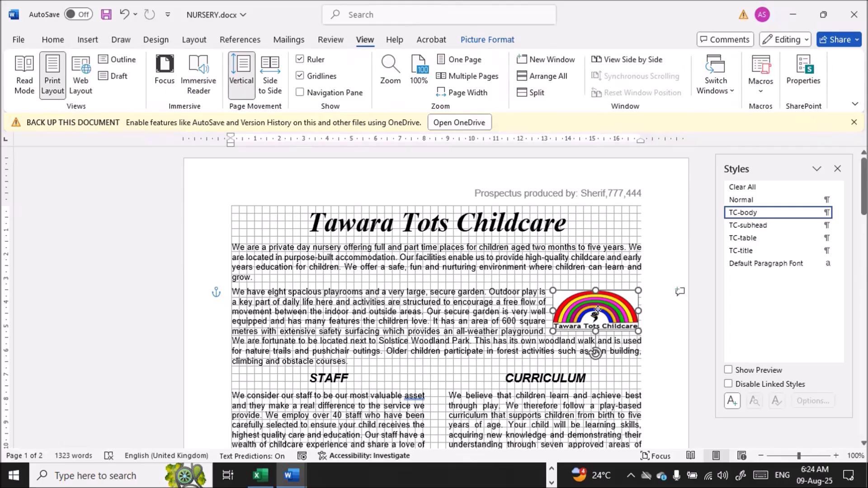
left_click_drag(597, 310, 598, 311)
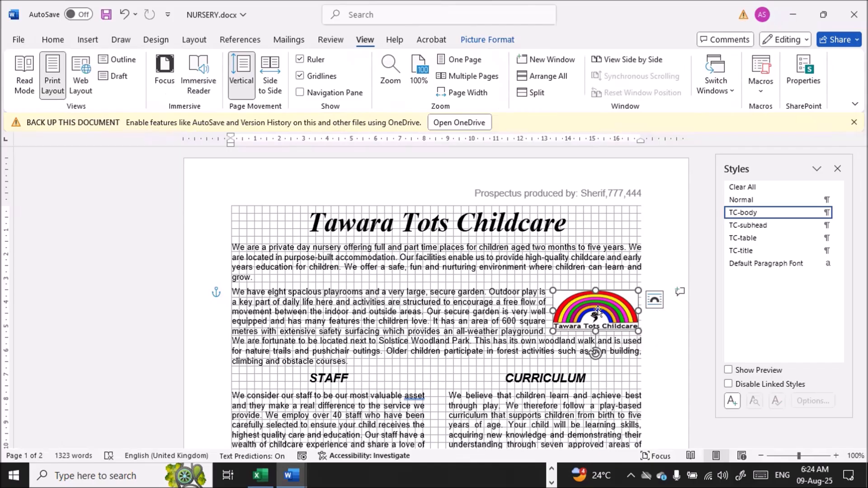
key("Right")
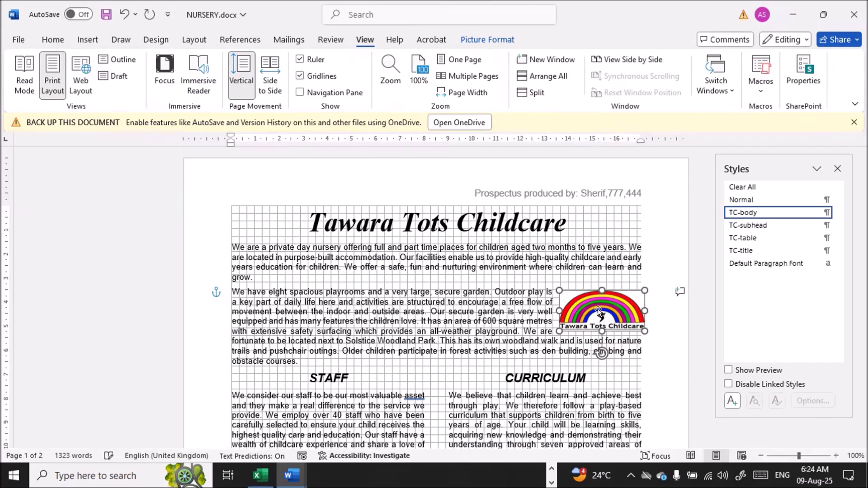
key("Left")
key("Down")
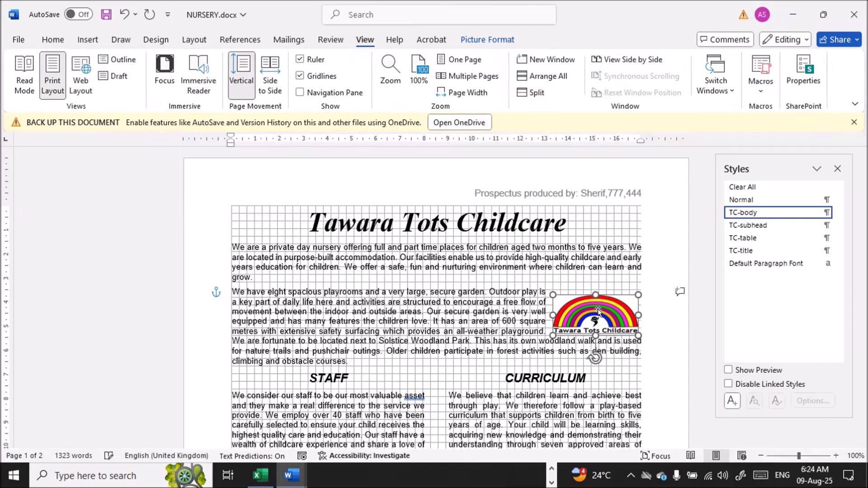
key("Up")
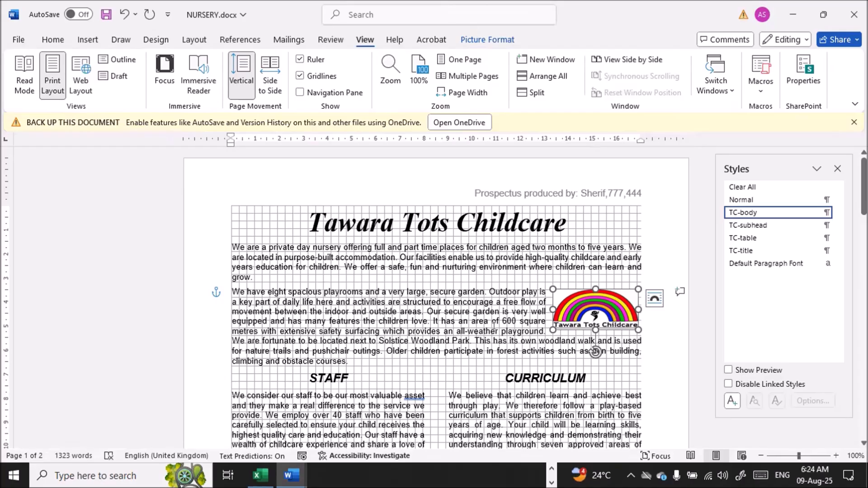
left_click(300, 76)
left_click(444, 300)
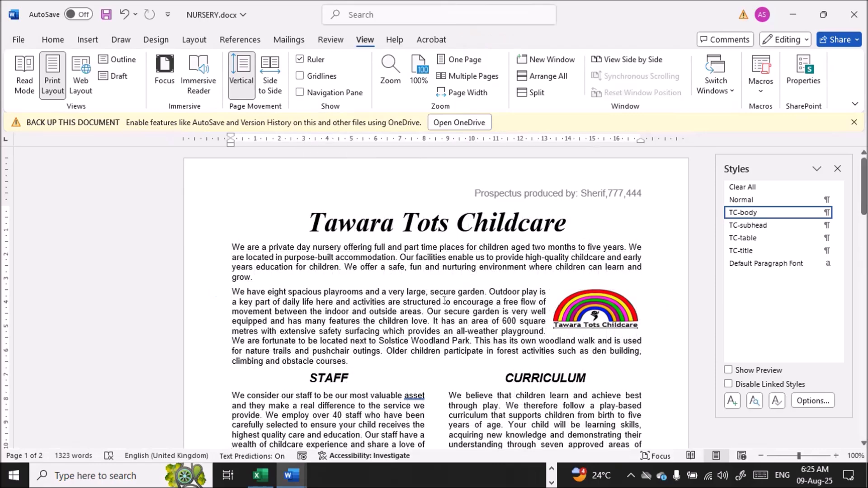
- Switch to the question paper and underline task 9's table formatting instruction and the 13 in its table width requirement
key("alt+Tab")
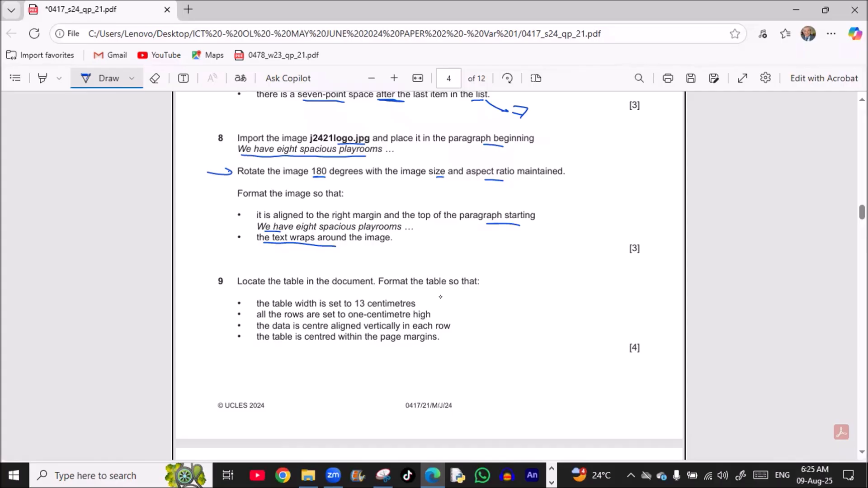
left_click_drag(390, 287, 454, 288)
left_click_drag(273, 308, 291, 308)
left_click_drag(355, 308, 366, 308)
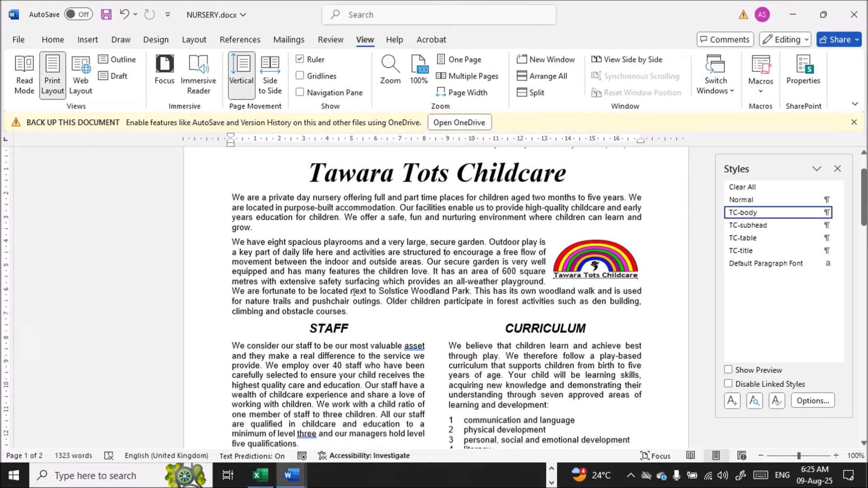
- Return to NURSERY, close the Styles pane and select the whole session times table on page 2
scroll(354, 292, "down", 4)
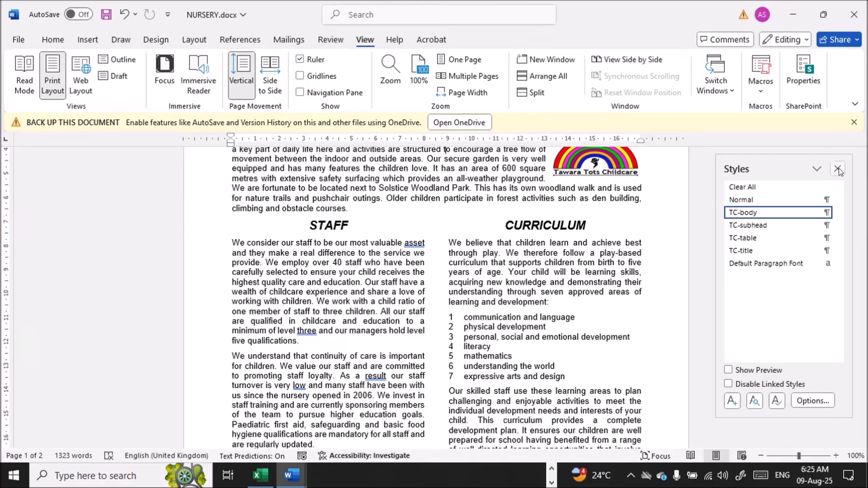
left_click(837, 169)
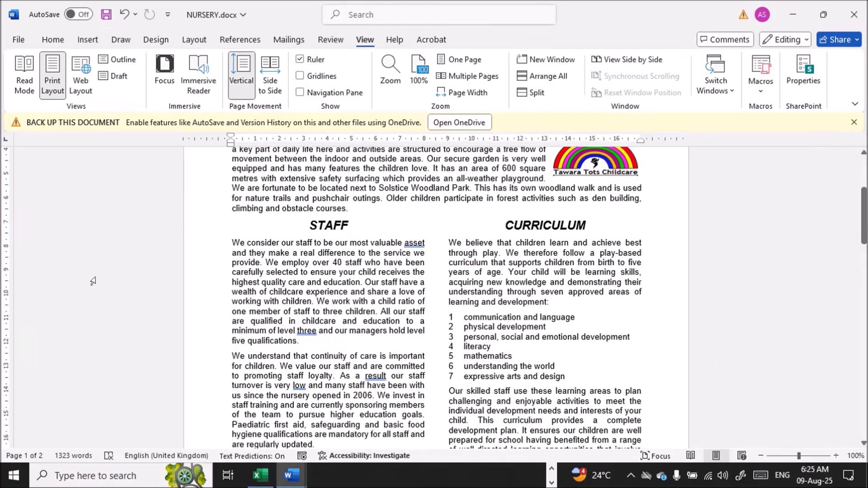
scroll(92, 281, "down", 14)
scroll(136, 290, "down", 12)
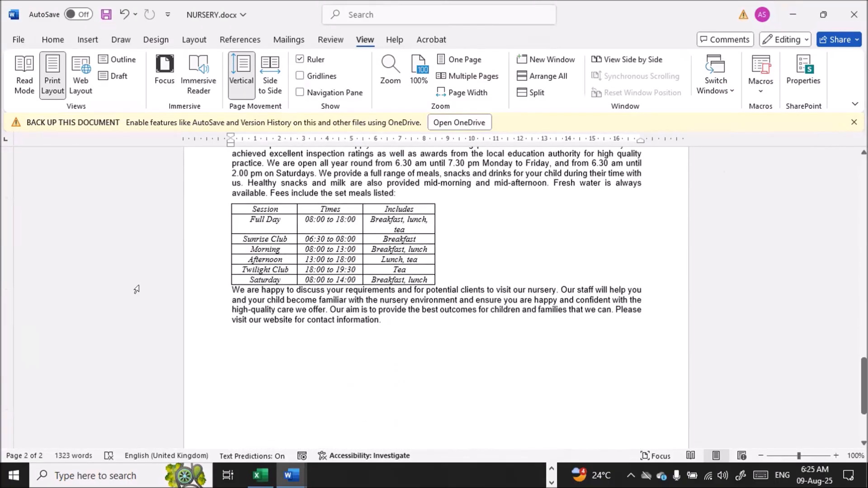
left_click(223, 195)
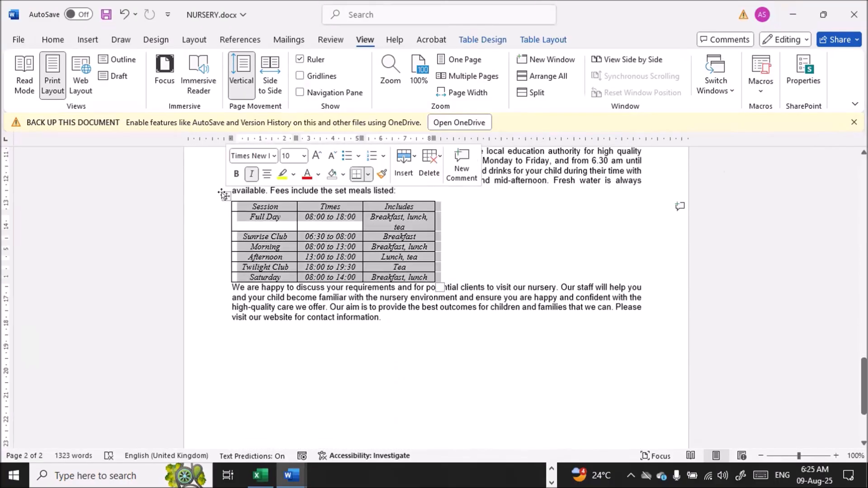
- In the question paper, underline task 9's width, one-centimetre row height, vertical data alignment and table centring requirements
key("alt+Tab")
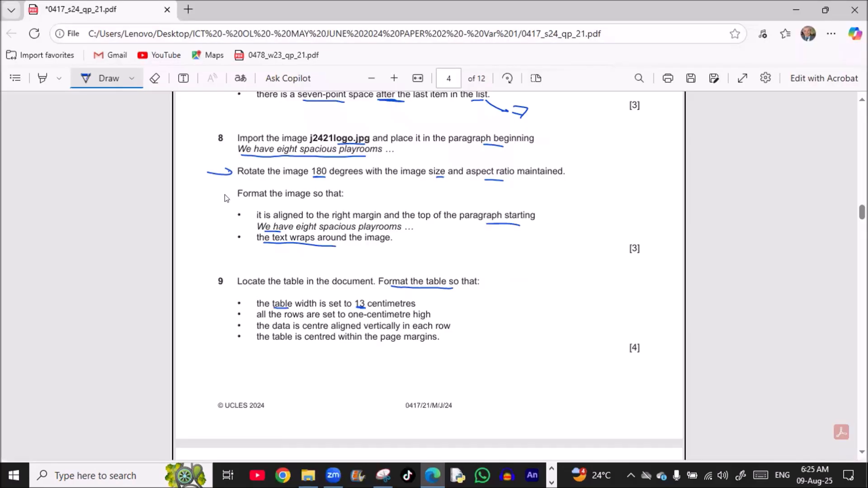
left_click_drag(296, 307, 315, 307)
left_click_drag(287, 319, 407, 320)
left_click_drag(271, 331, 289, 332)
left_click_drag(361, 331, 394, 333)
left_click_drag(274, 343, 343, 345)
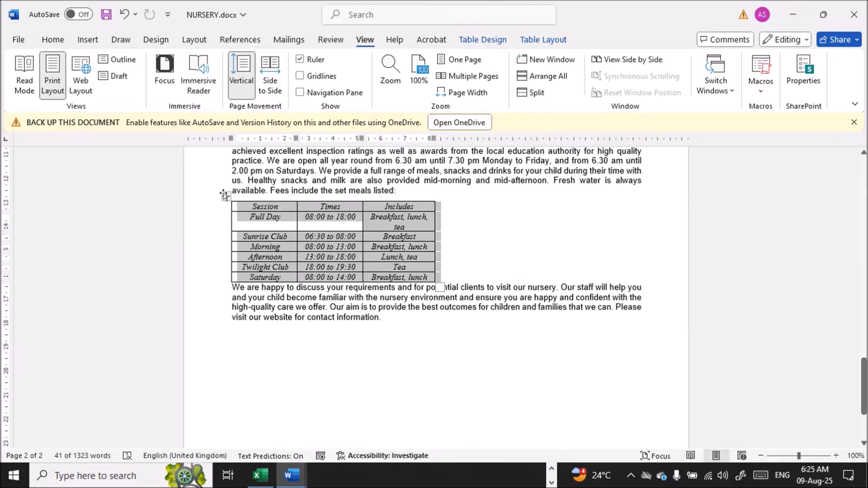
- Return to NURSERY and set the session times table's preferred width to 13 cm
right_click(224, 195)
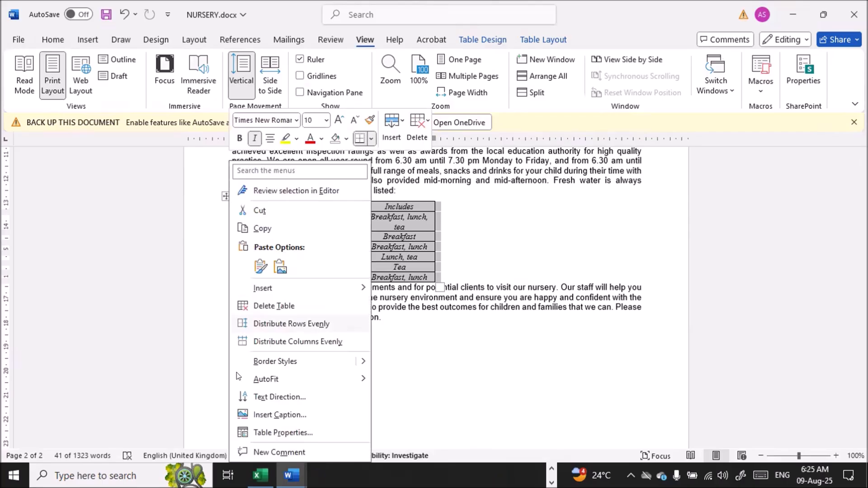
left_click(277, 433)
left_click(339, 145)
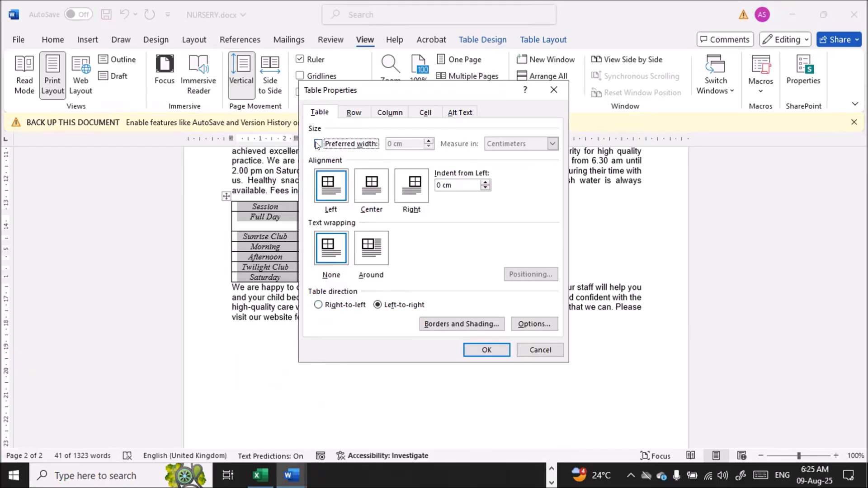
key("Tab")
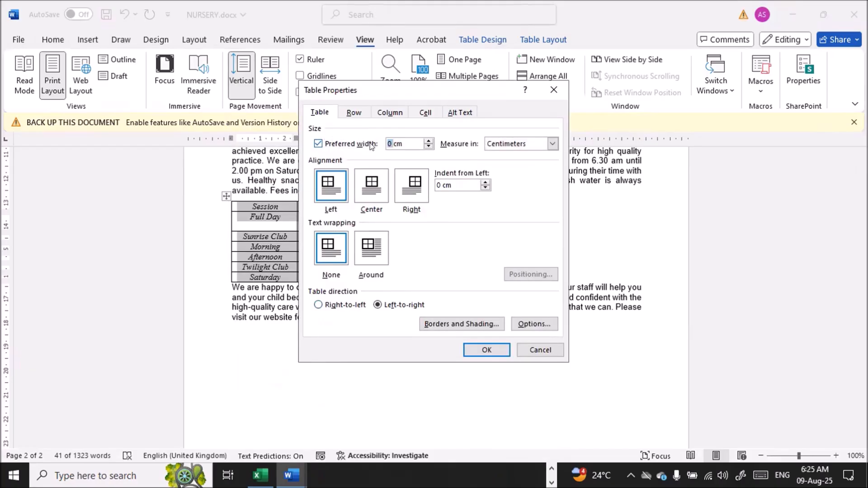
type("13cm")
- Set the height of all rows in the session times table to 1 cm and apply the table properties
left_click(352, 114)
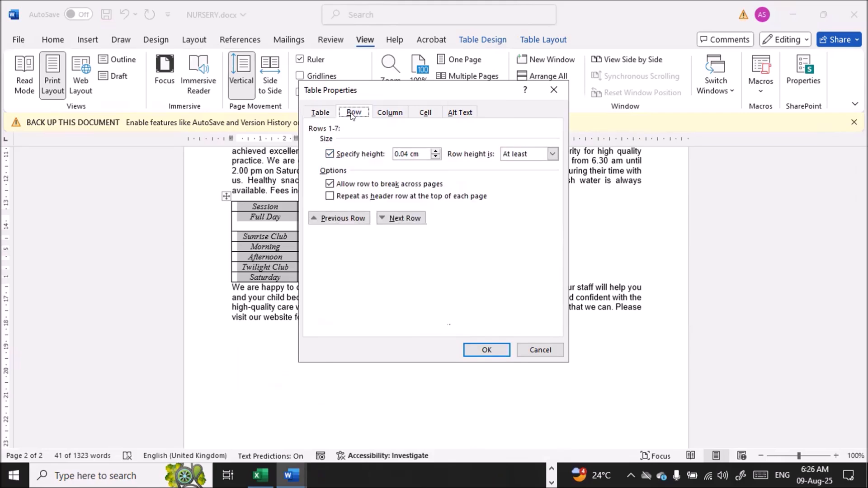
left_click(329, 154)
double_click(404, 151)
type("1")
left_click(482, 350)
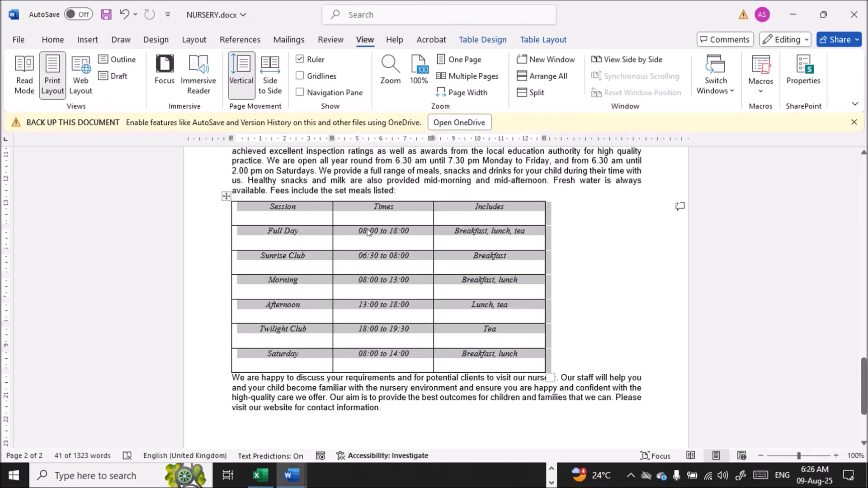
- Centre the data vertically in every table row and centre the table within the page margins
left_click(534, 40)
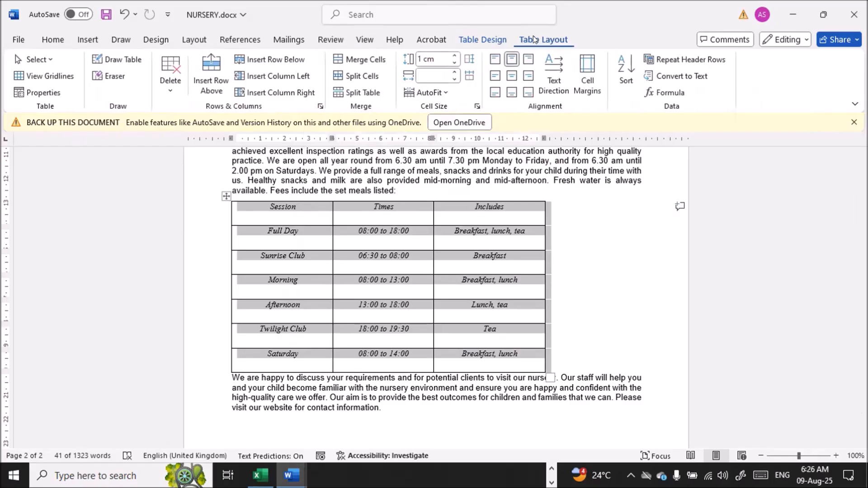
left_click(512, 78)
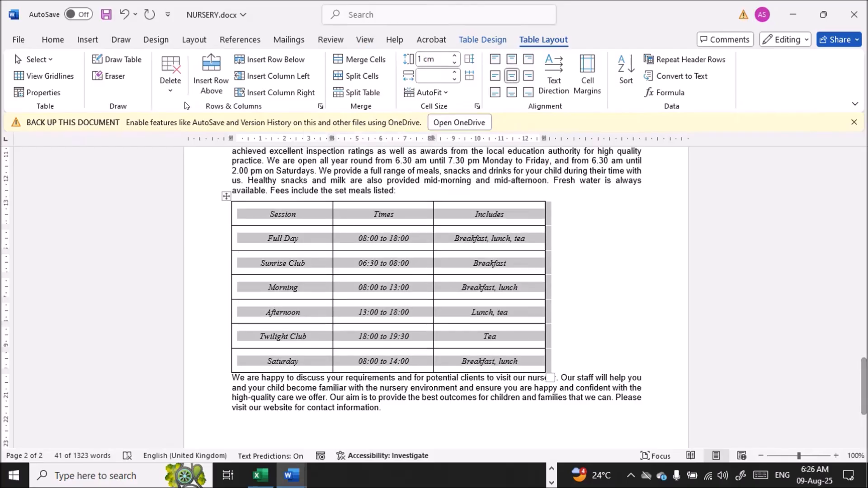
left_click(52, 40)
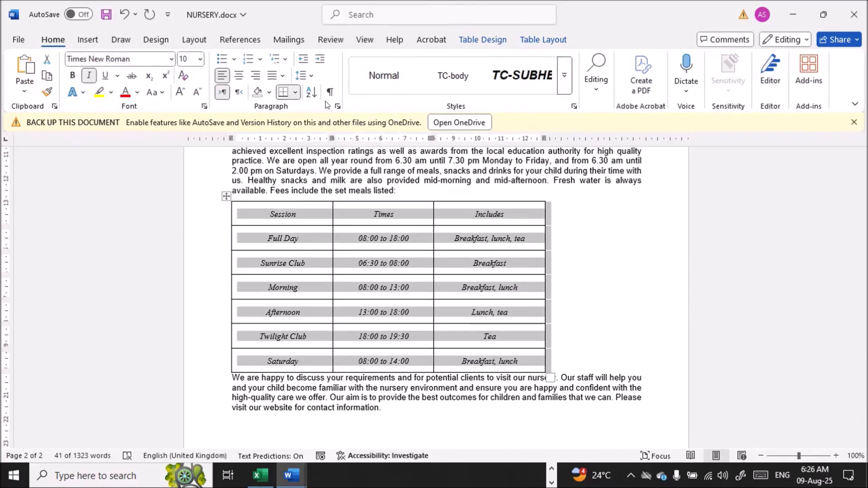
left_click(238, 78)
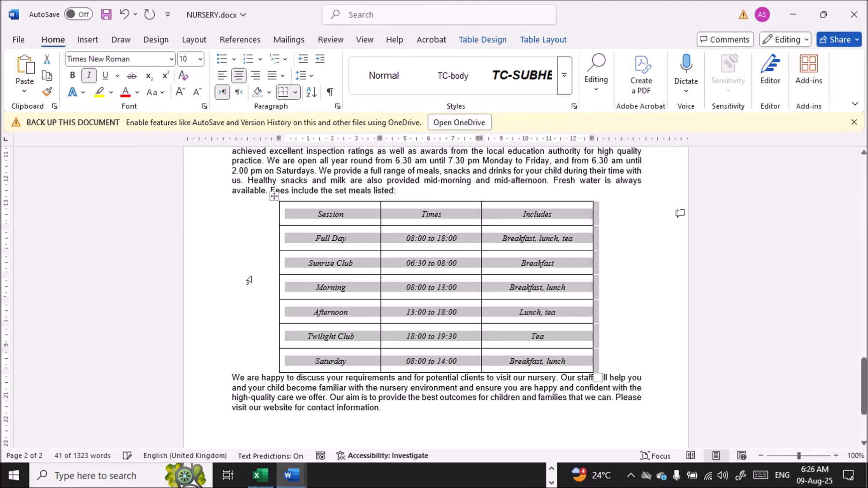
left_click(239, 219)
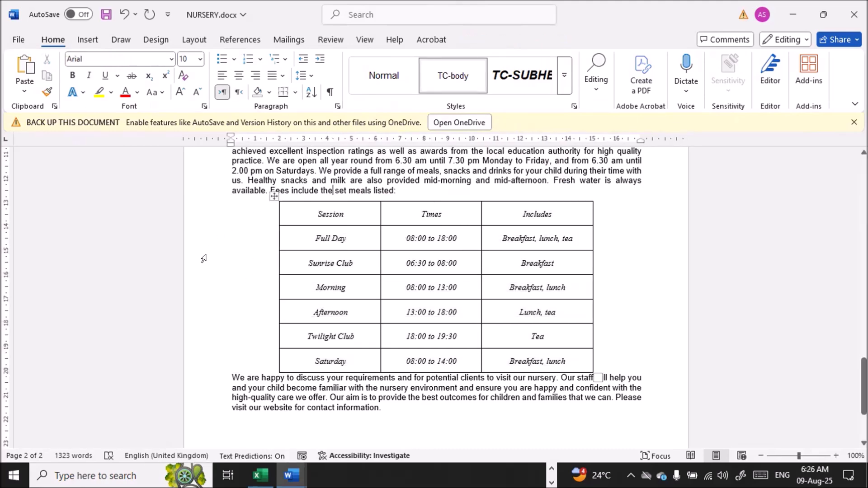
- In the question paper, underline task 10's proofreading, TC-subhead style, consistent spacing and Step 1 file name requirements
key("alt+Tab")
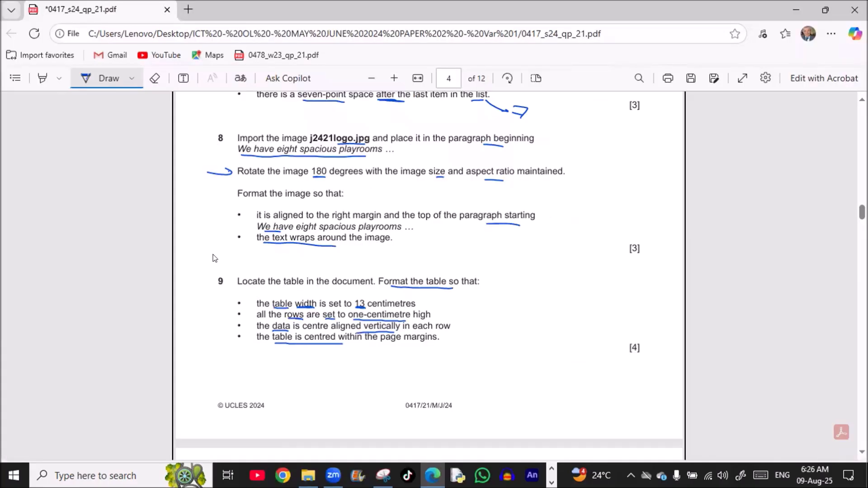
scroll(230, 249, "down", 6)
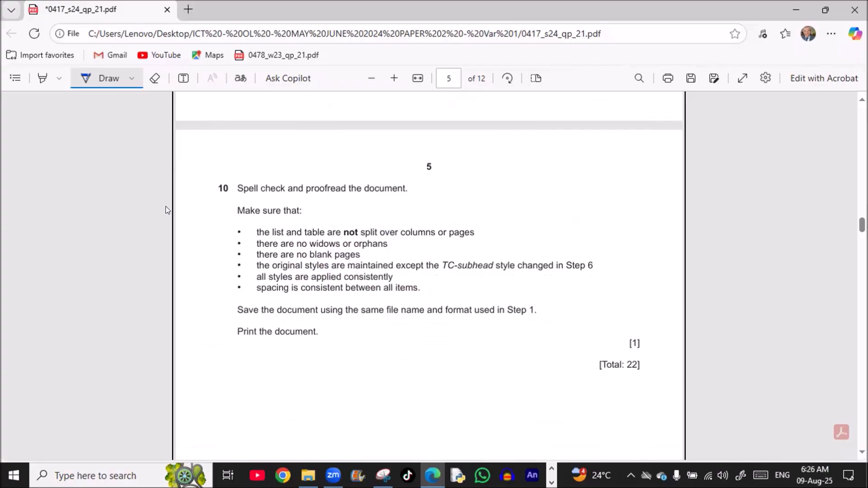
left_click_drag(292, 198, 329, 198)
left_click_drag(442, 272, 483, 272)
left_click_drag(265, 293, 308, 295)
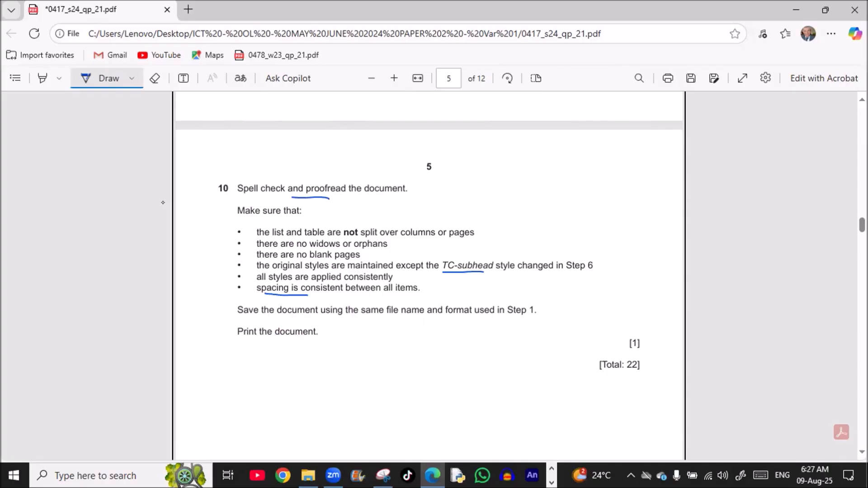
left_click_drag(508, 319, 528, 320)
- Return to NURSERY and run the spelling and grammar check on the document
key("alt+Tab")
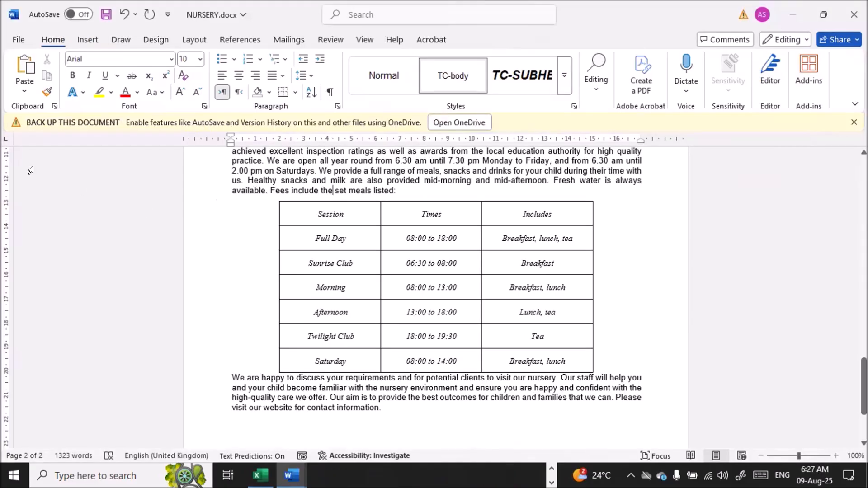
left_click(328, 40)
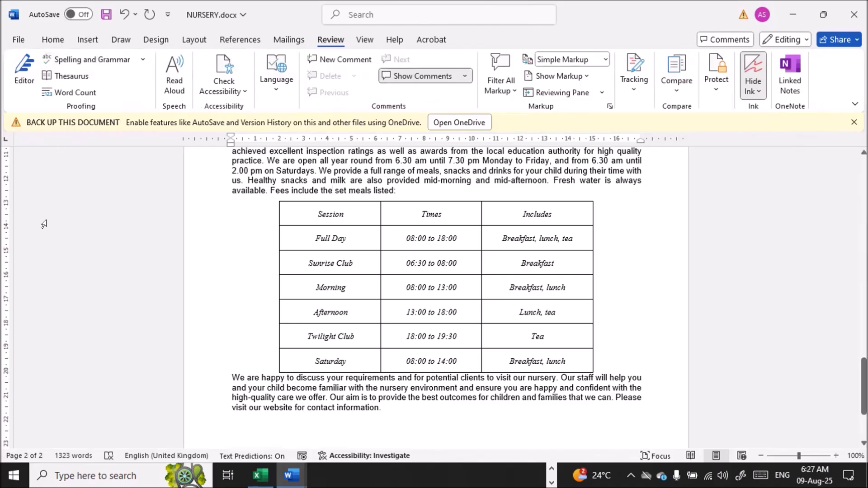
left_click(84, 60)
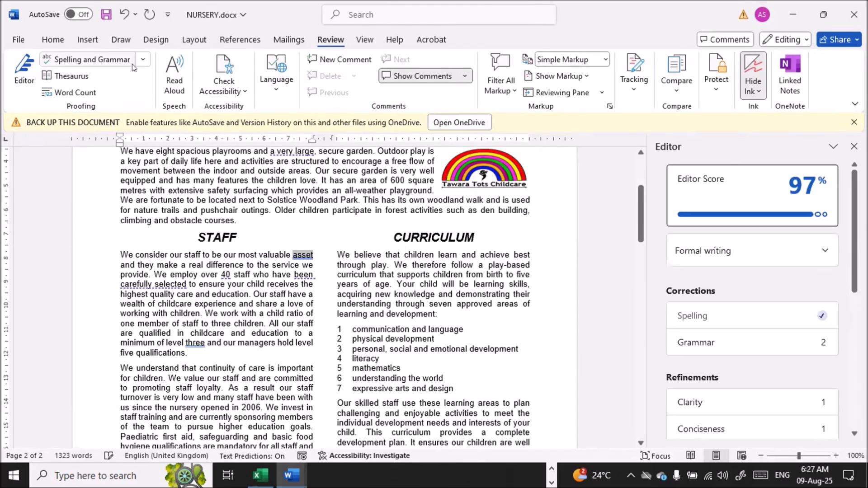
- Run a spelling-only check on NURSERY, look over the first page's text, and close the checker
left_click(141, 57)
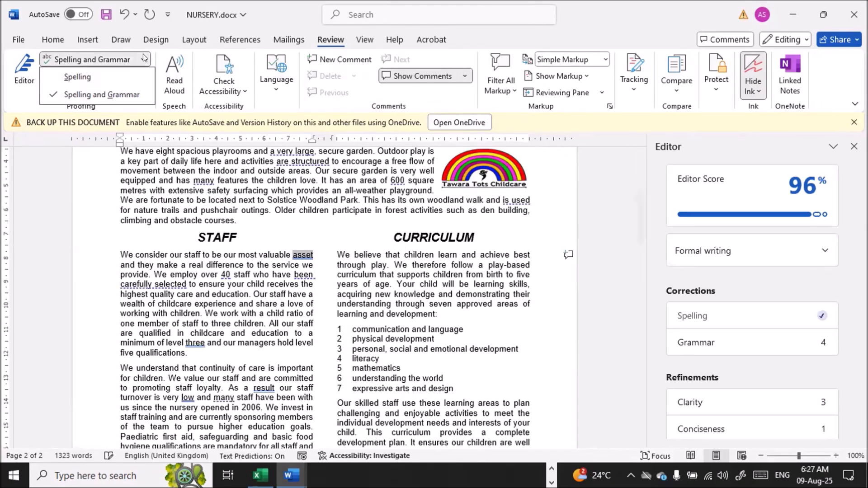
left_click(71, 77)
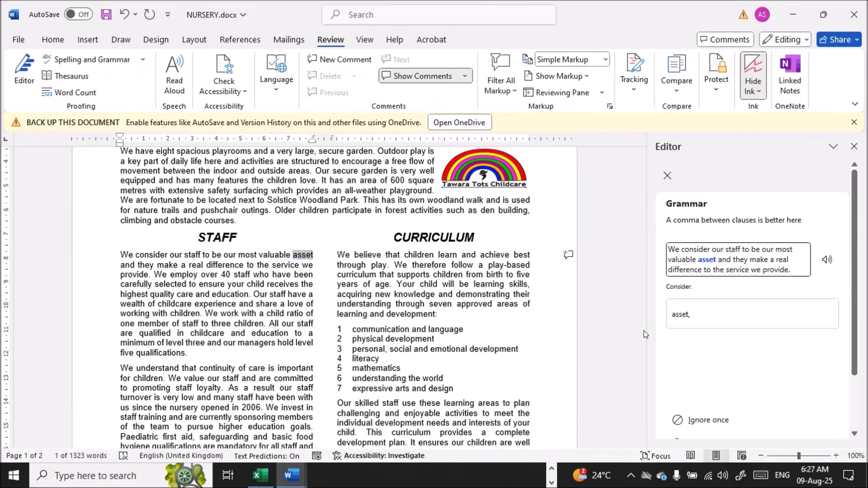
scroll(643, 330, "down", 3)
scroll(643, 330, "down", 1)
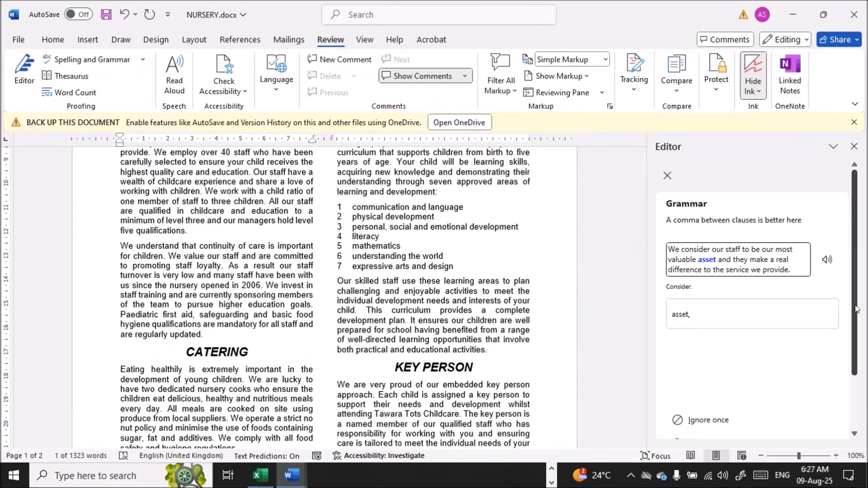
scroll(849, 395, "down", 2)
scroll(850, 395, "up", 2)
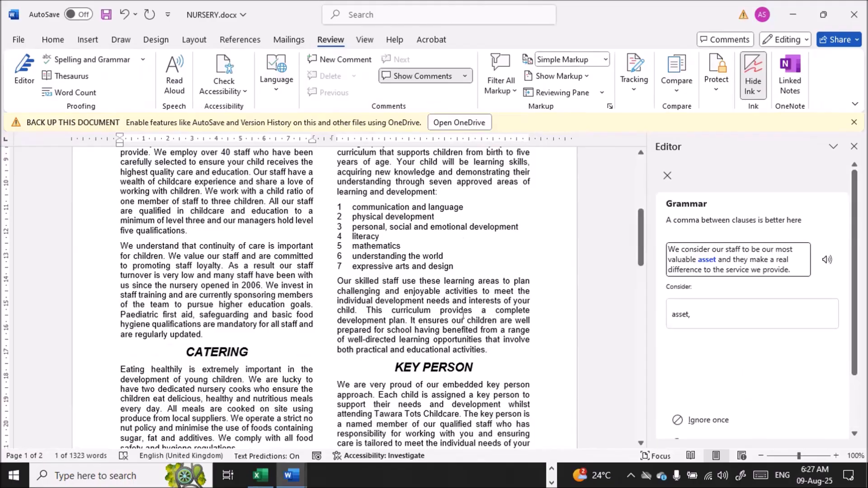
scroll(168, 302, "up", 1)
scroll(167, 302, "up", 8)
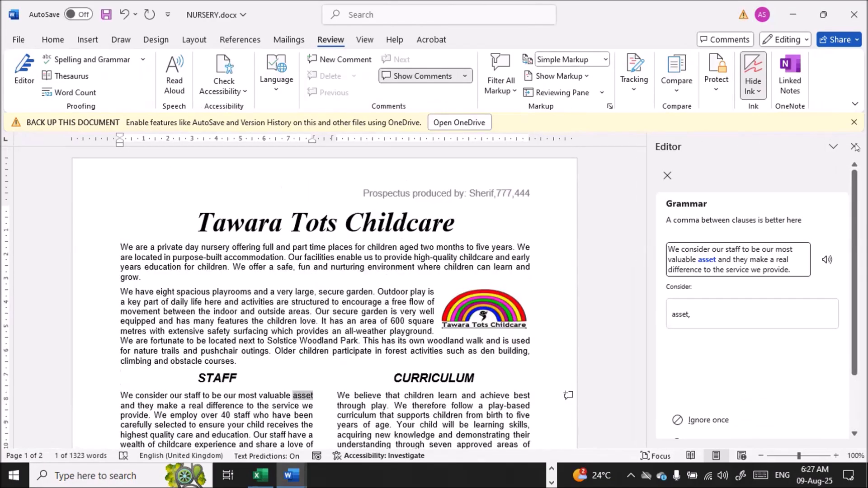
left_click(854, 146)
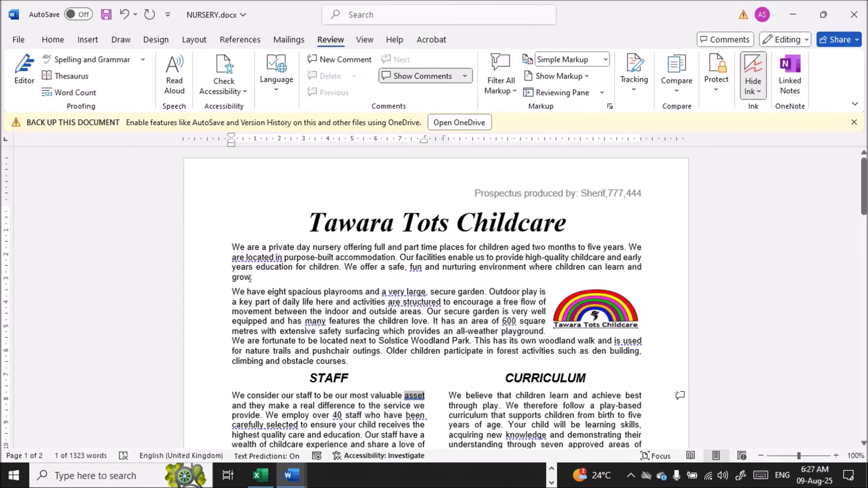
- Proofread NURSERY, examining whether the numbered list and session times table stay whole and how paragraphs break across columns and pages
scroll(159, 292, "down", 3)
scroll(159, 291, "down", 6)
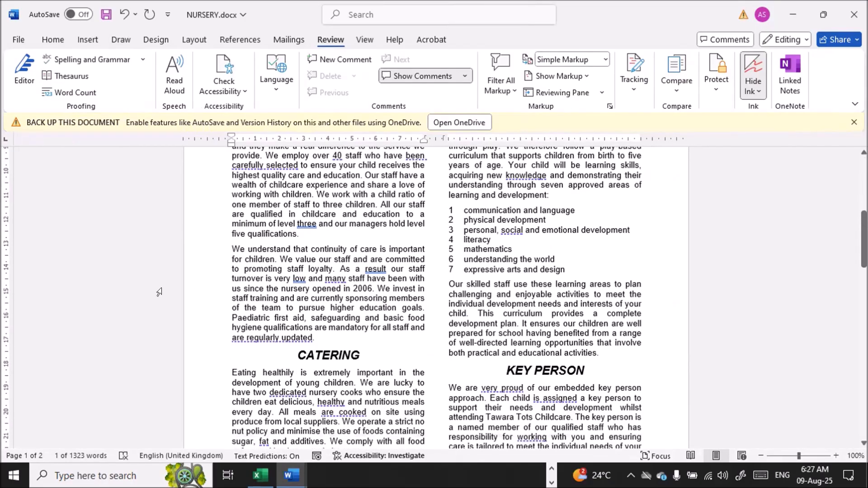
scroll(425, 234, "up", 1)
scroll(425, 234, "up", 1)
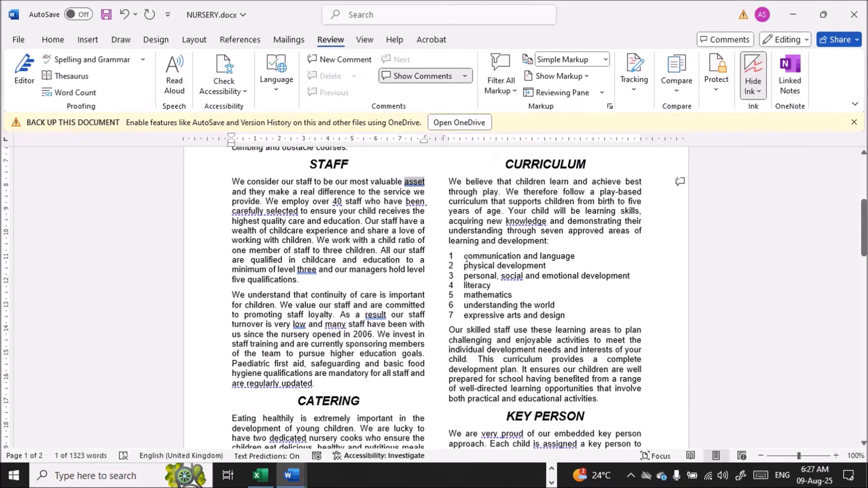
left_click_drag(472, 253, 468, 274)
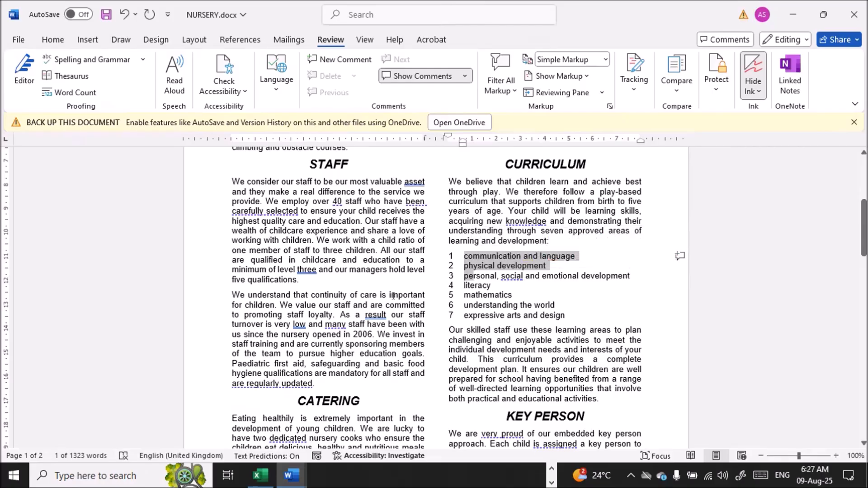
scroll(392, 298, "down", 10)
scroll(392, 298, "down", 17)
scroll(388, 296, "down", 4)
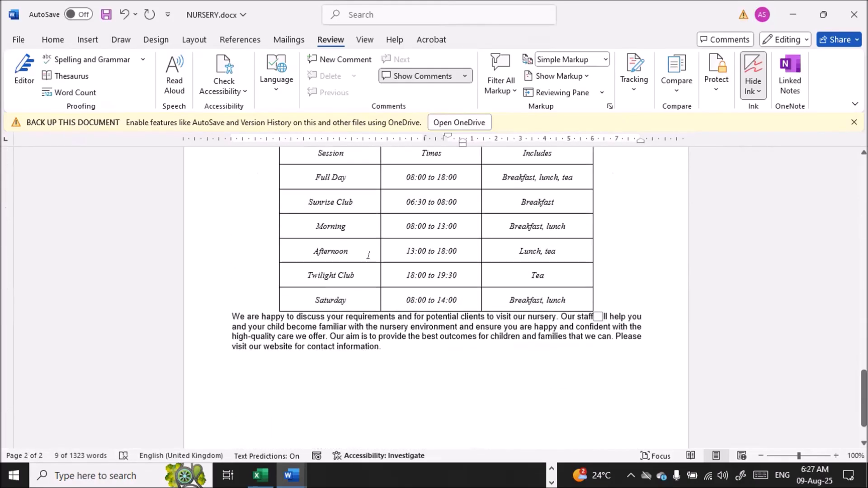
scroll(369, 253, "up", 7)
scroll(371, 261, "up", 12)
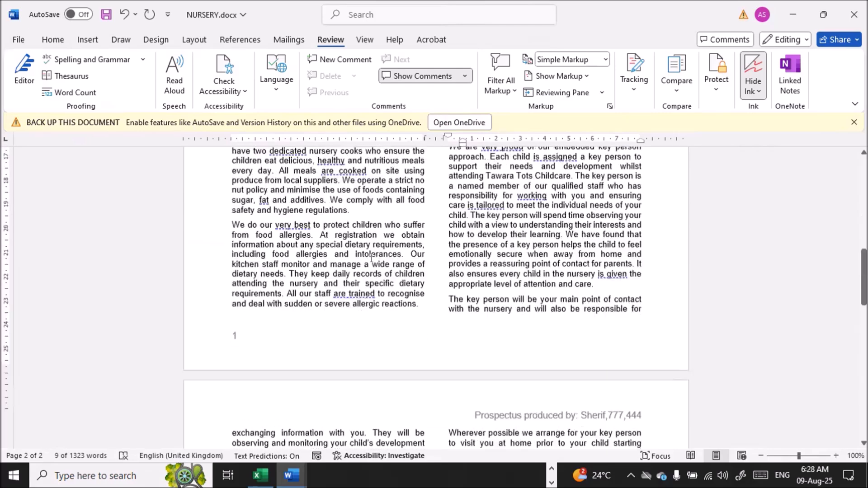
- Insert two blank lines before the KEY PERSON paragraph starting "The key person will be your main point" so it begins on page 2
scroll(424, 263, "down", 1)
left_click(443, 292)
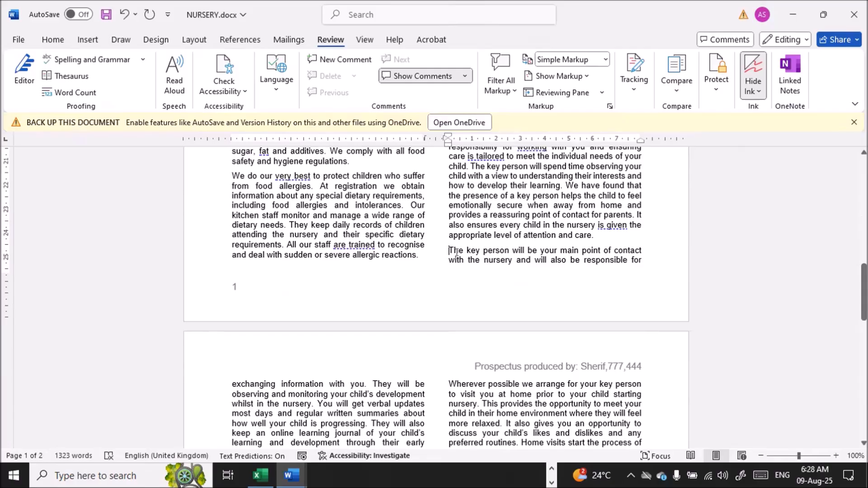
key("Return")
key("Return")
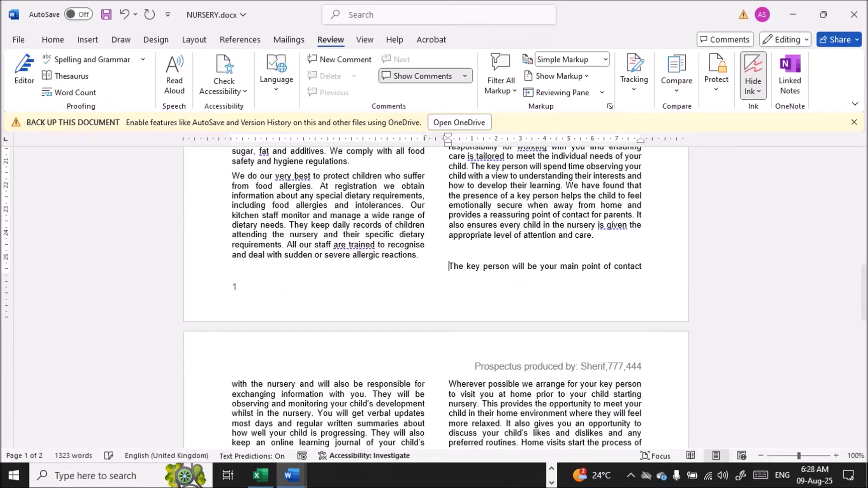
scroll(434, 298, "down", 10)
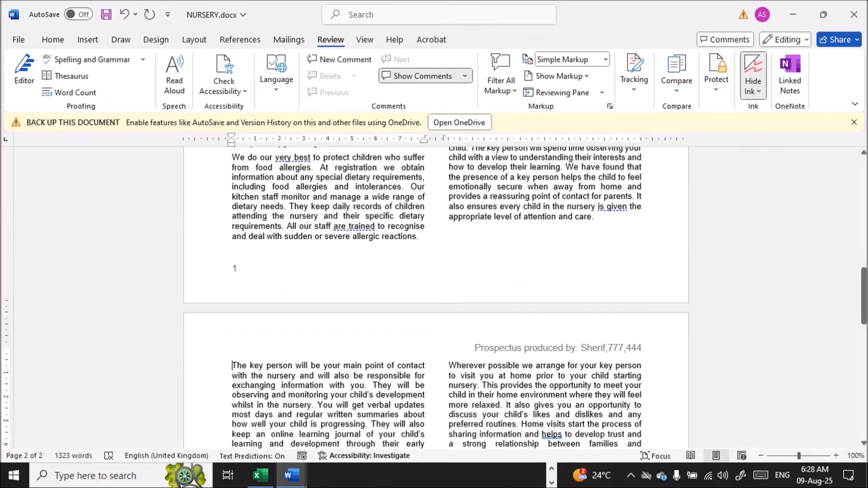
scroll(436, 298, "down", 12)
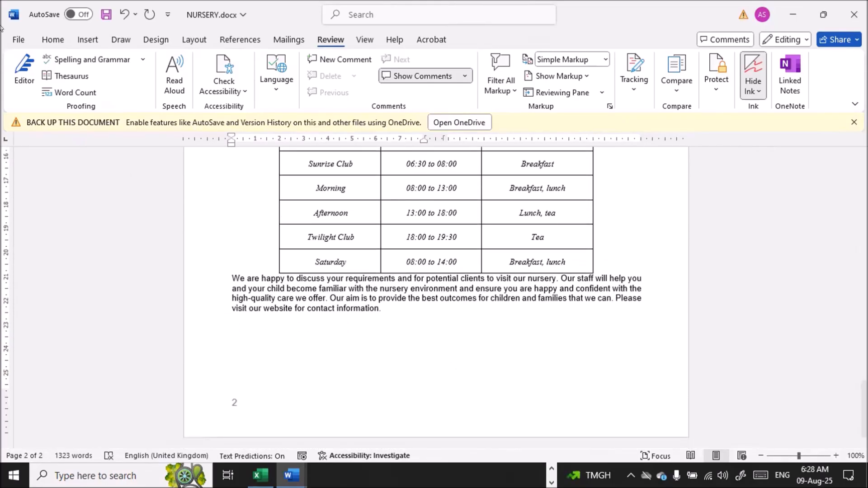
- Print all pages of NURSERY using the Microsoft Print to PDF printer
left_click(15, 39)
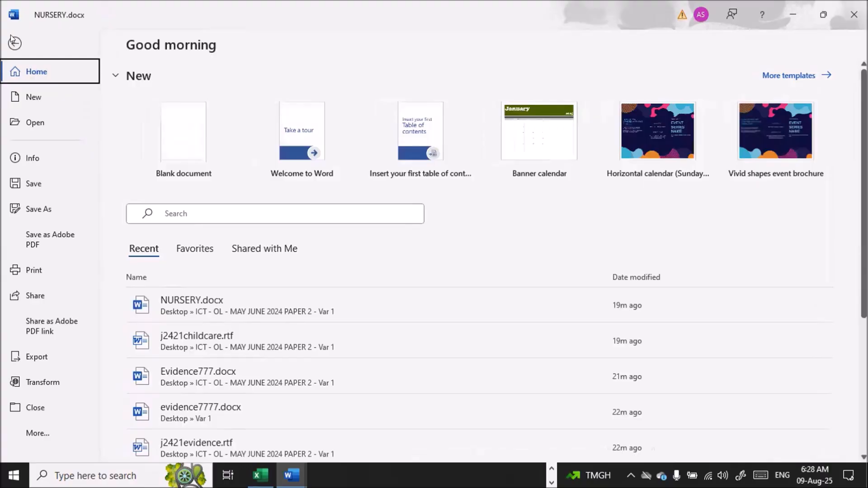
left_click(32, 270)
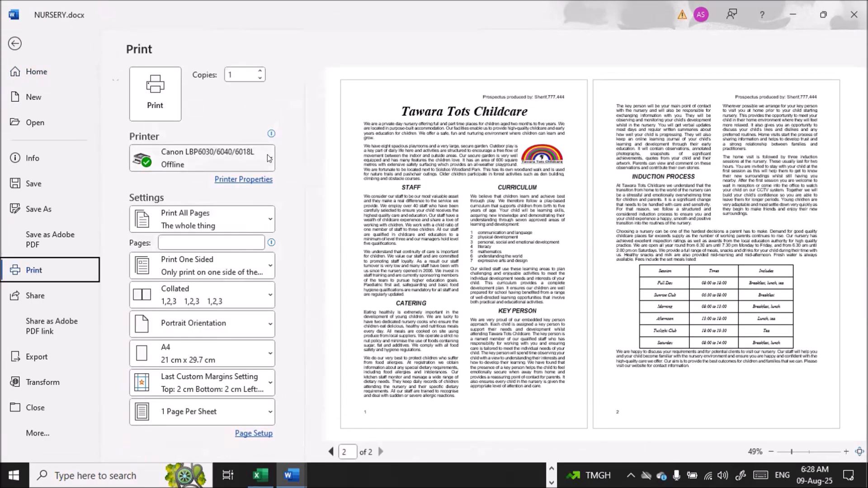
left_click(268, 158)
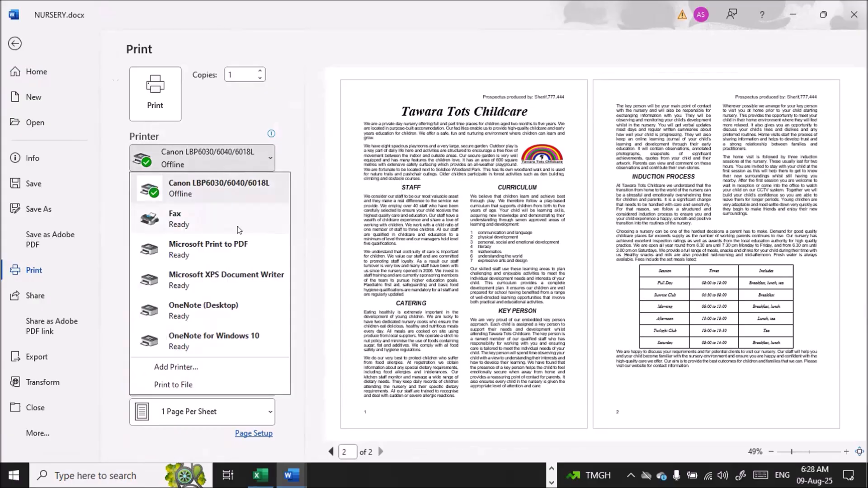
left_click(231, 250)
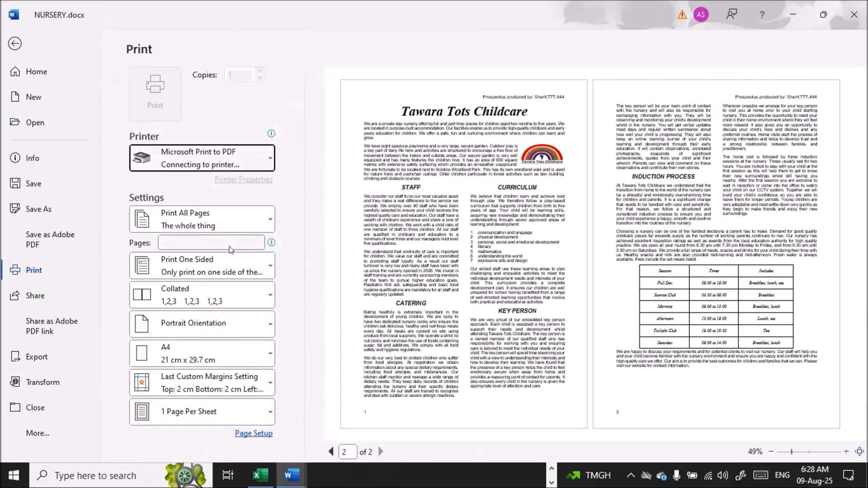
left_click(153, 100)
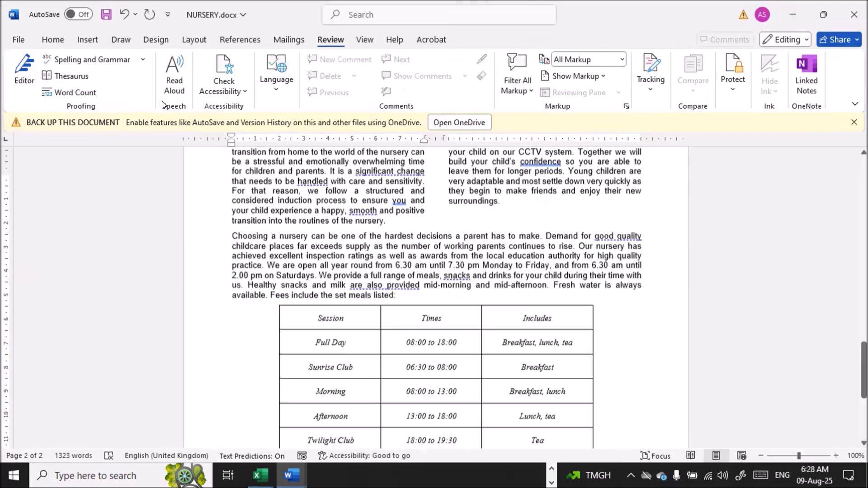
- Save the PDF output as "print out 1" in the ICT - OL - MAY JUNE 2024 PAPER 2 - Var 1 folder
double_click(389, 199)
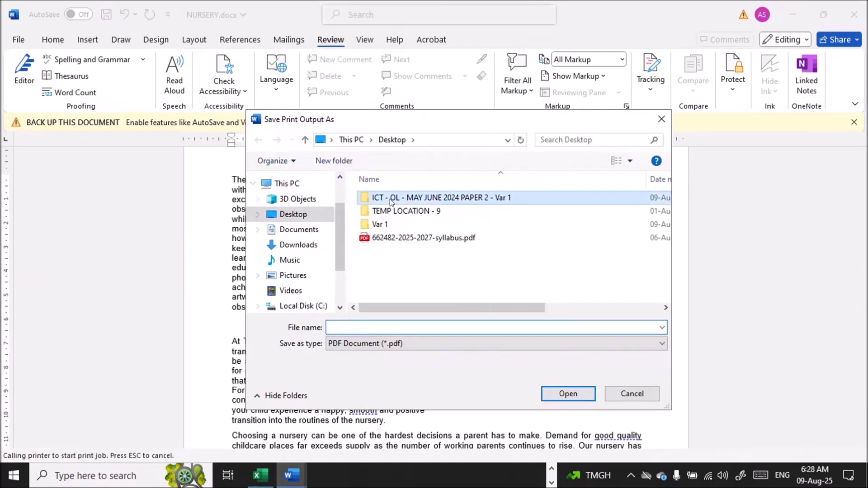
left_click(365, 324)
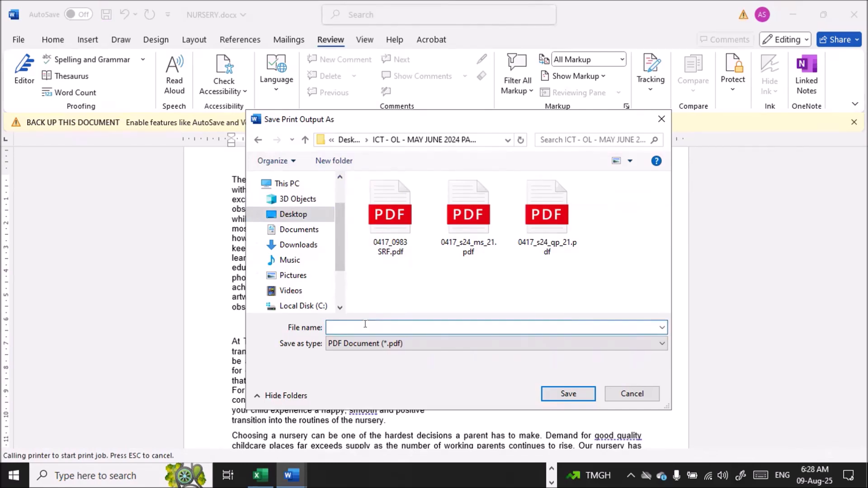
type("pro")
key("BackSpace")
type("int out 1")
left_click(555, 395)
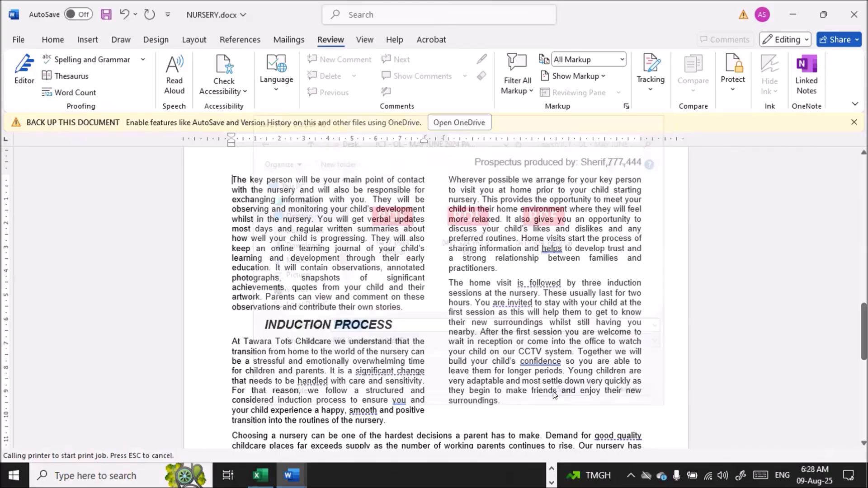
- Switch to File Explorer and open print out 1.pdf from the exam folder
left_click(789, 11)
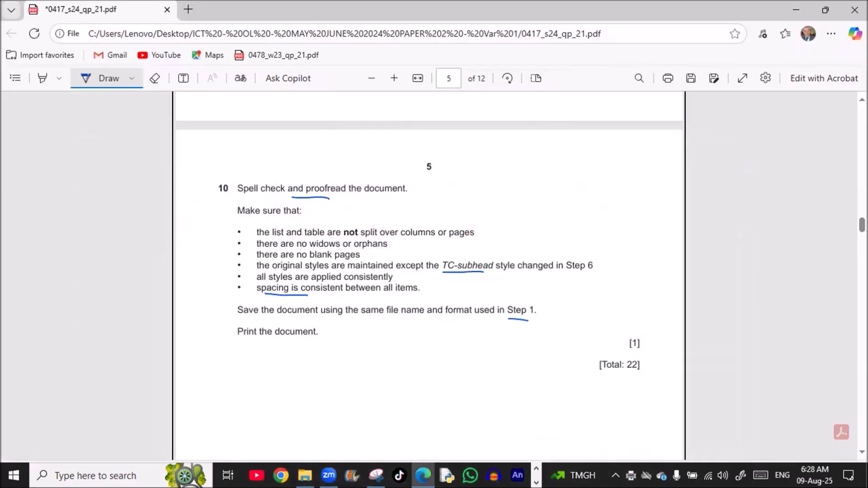
left_click(305, 476)
double_click(157, 319)
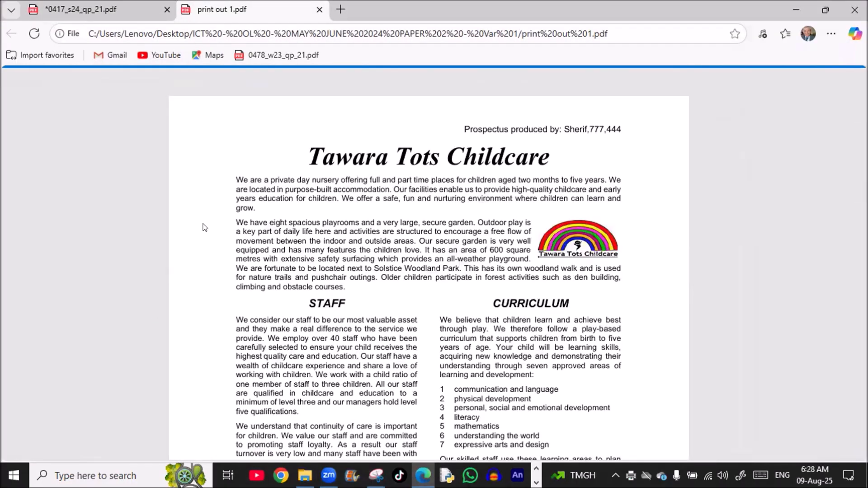
- Review the PDF printout's header, title, logo, two-column text, numbered list and session times table across both pages
left_click_drag(487, 129, 599, 129)
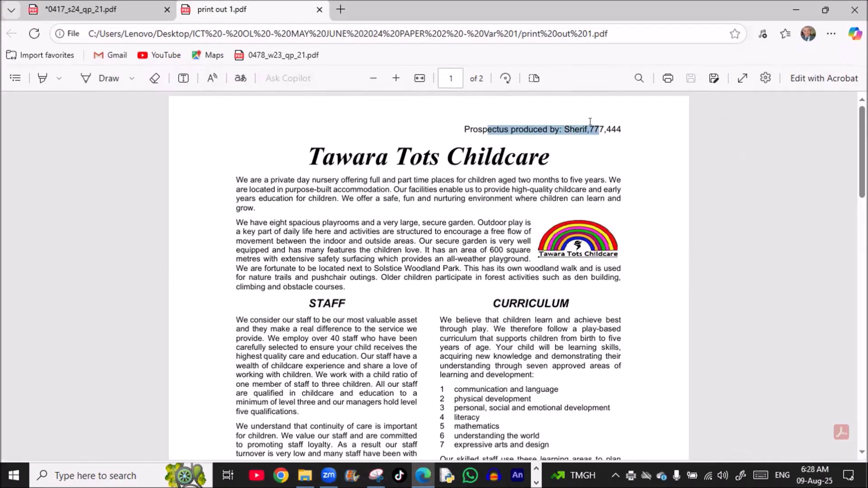
left_click_drag(305, 148, 365, 156)
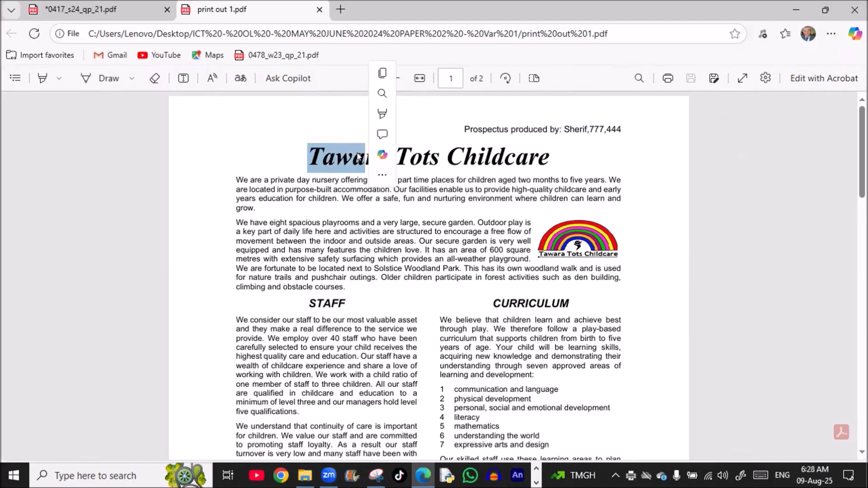
scroll(621, 207, "down", 2)
left_click(584, 167)
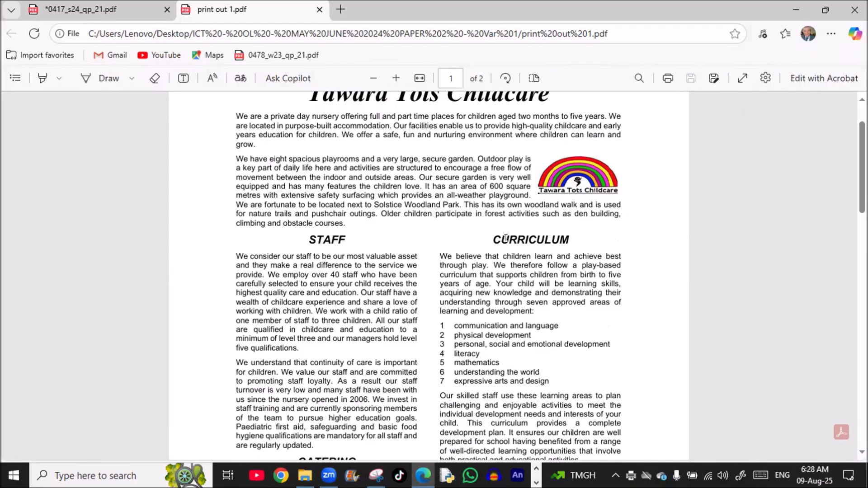
scroll(506, 238, "down", 5)
scroll(436, 135, "down", 1)
left_click_drag(437, 134, 470, 185)
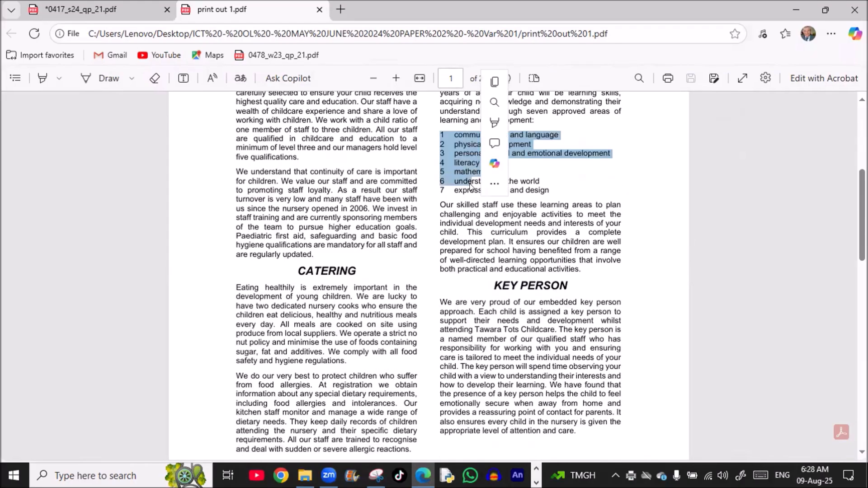
scroll(261, 319, "down", 15)
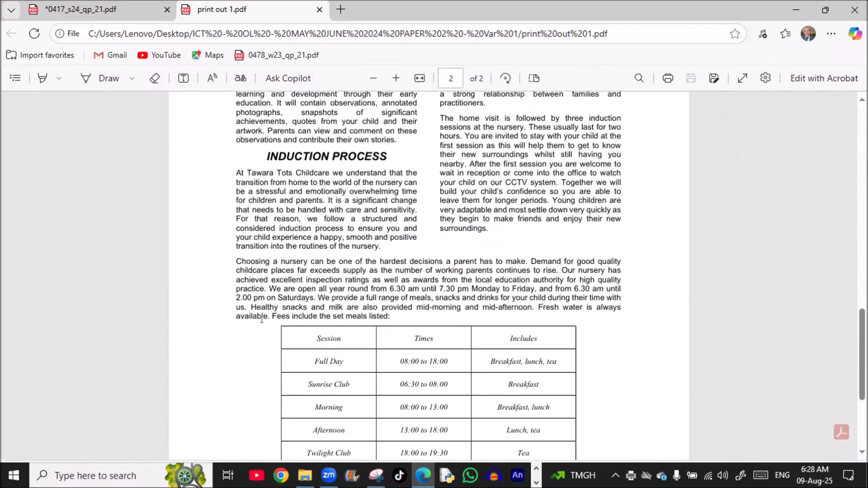
scroll(261, 319, "down", 1)
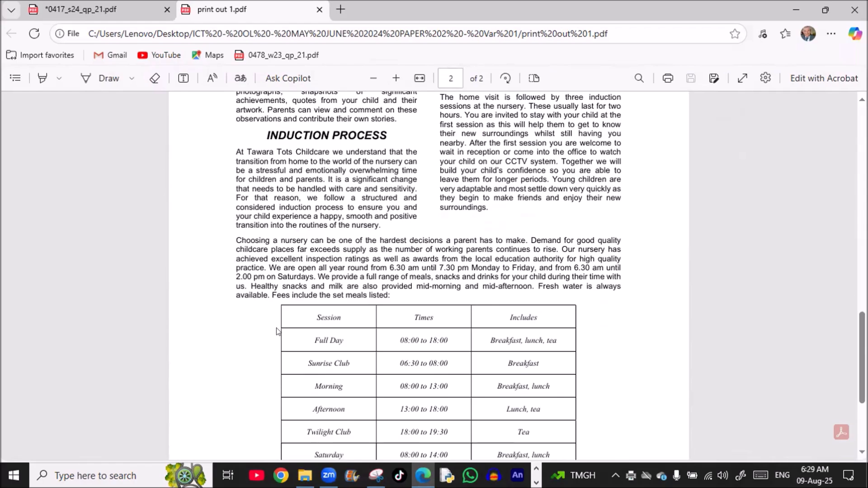
scroll(276, 328, "down", 3)
scroll(275, 327, "up", 15)
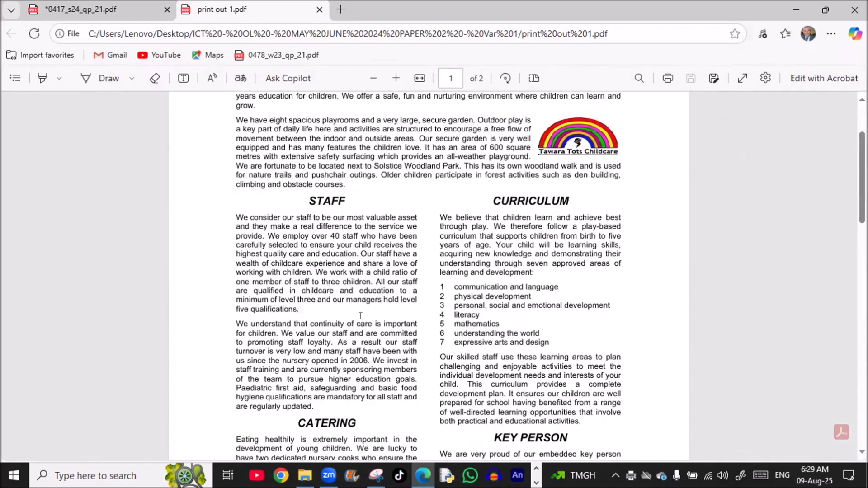
scroll(444, 264, "up", 2)
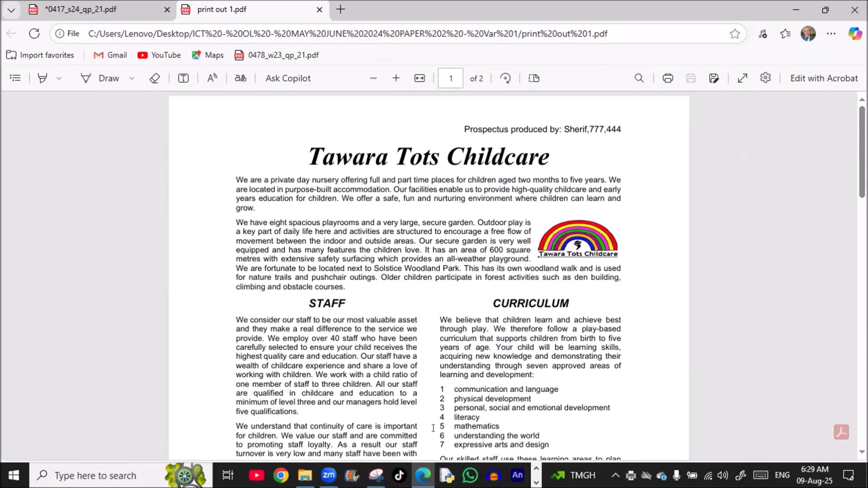
- Return to the question paper 0417_s24_qp_21.pdf in Edge and go back to its cover page
key("alt+Tab")
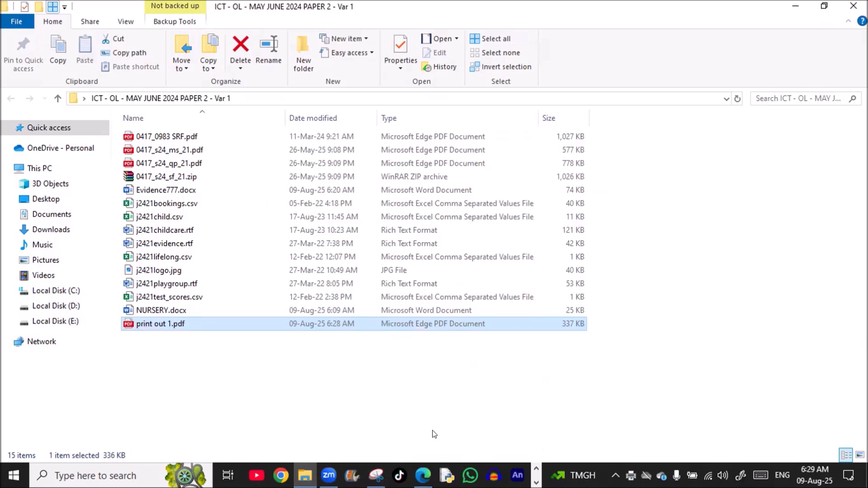
key("alt+Tab")
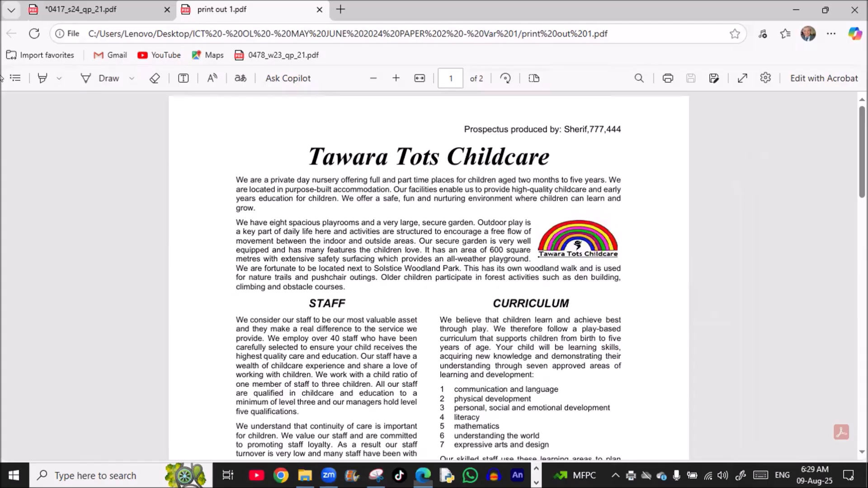
left_click(81, 9)
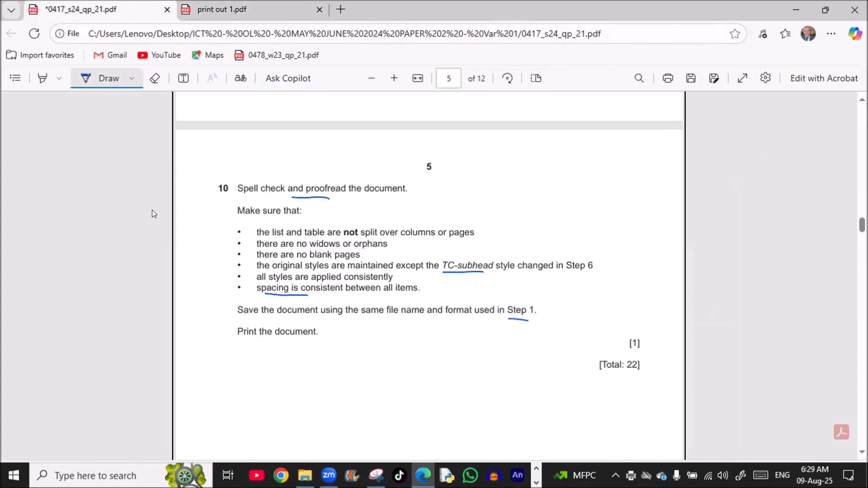
scroll(259, 251, "up", 20)
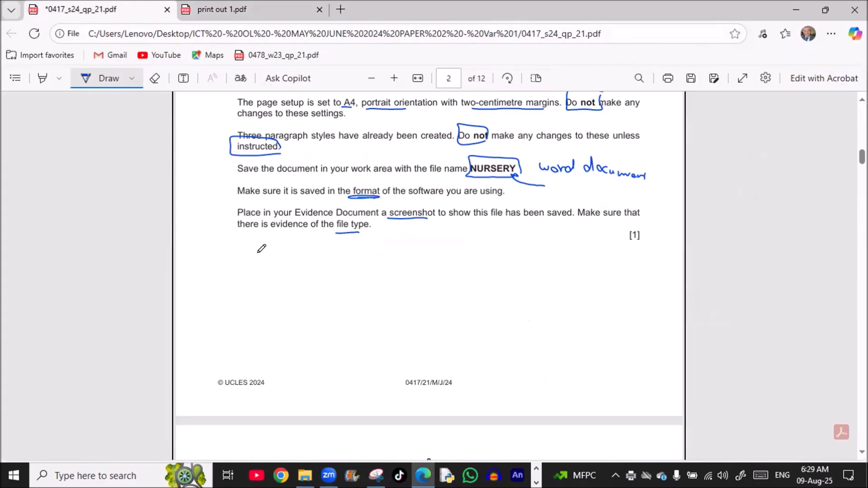
scroll(266, 252, "up", 20)
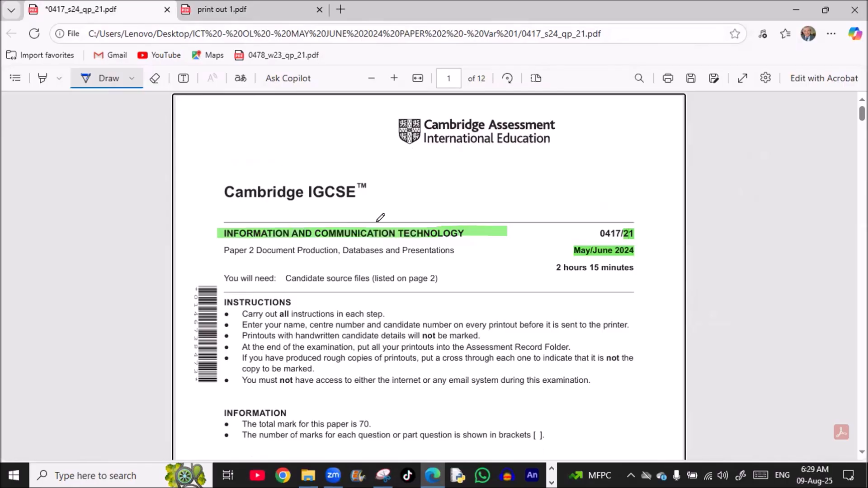